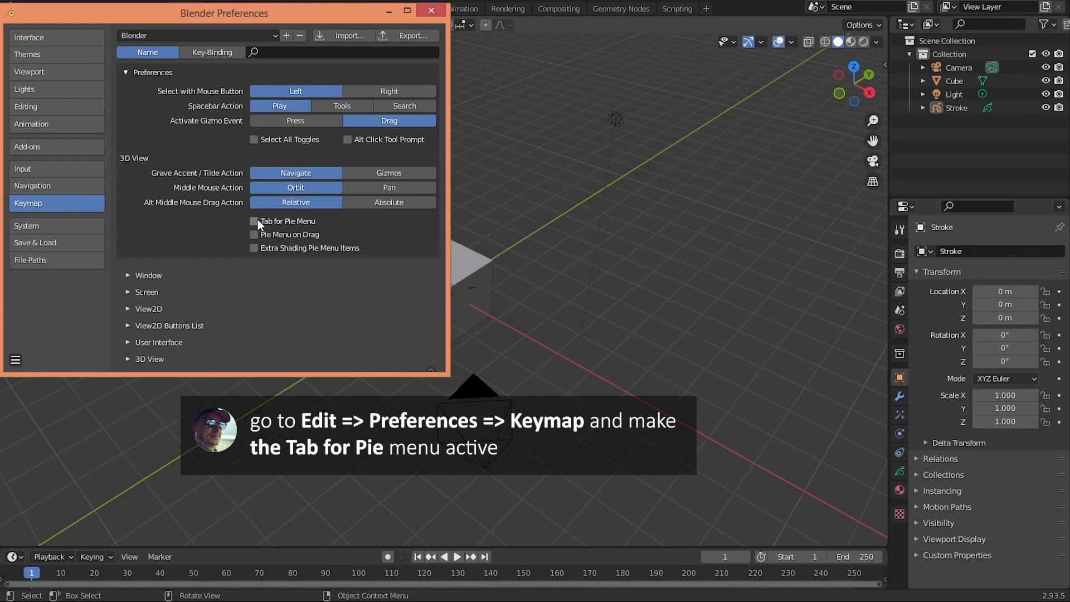
Close the Preferences window and bring up the mode pie menu over the 3D viewport.
left_click(431, 10)
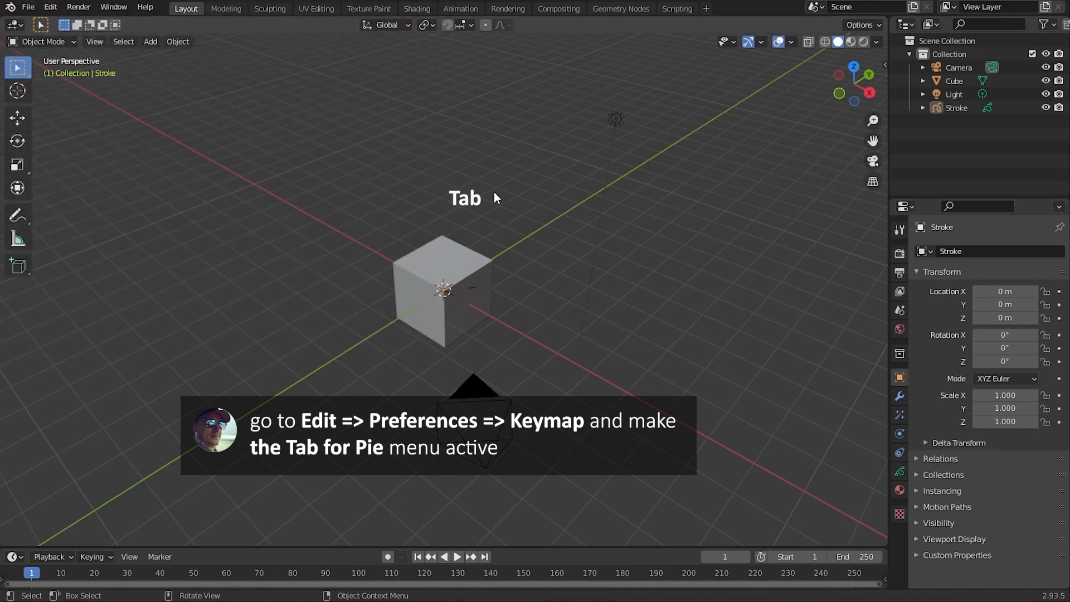
key("Tab")
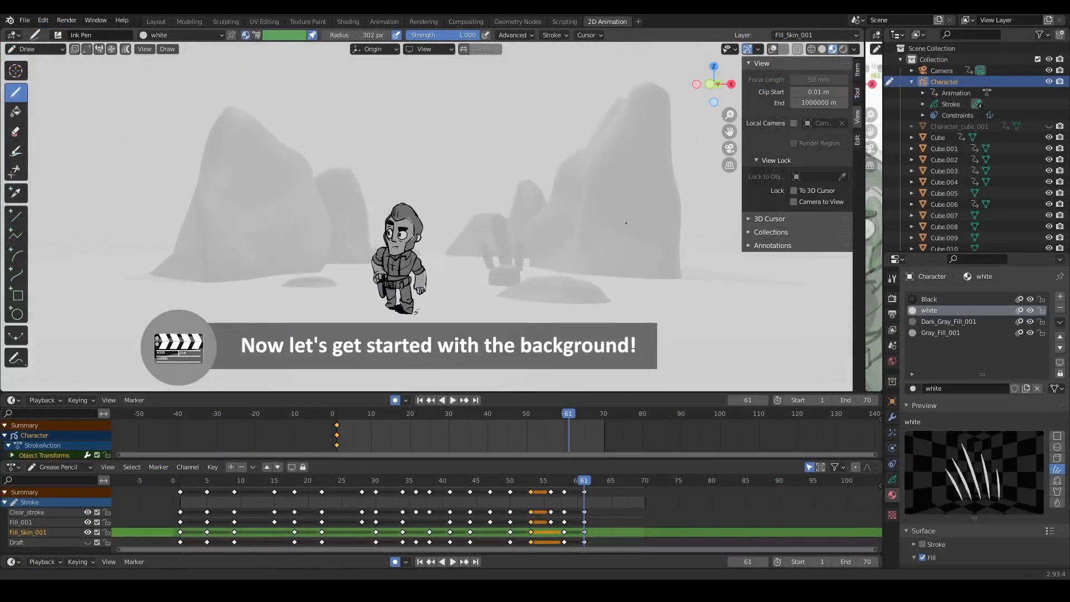
Rearrange the 2D Animation workspace into a narrow fitted camera view beside a large viewport with Rendered shading and collapsed Transform settings.
left_click_drag(659, 393, 659, 458)
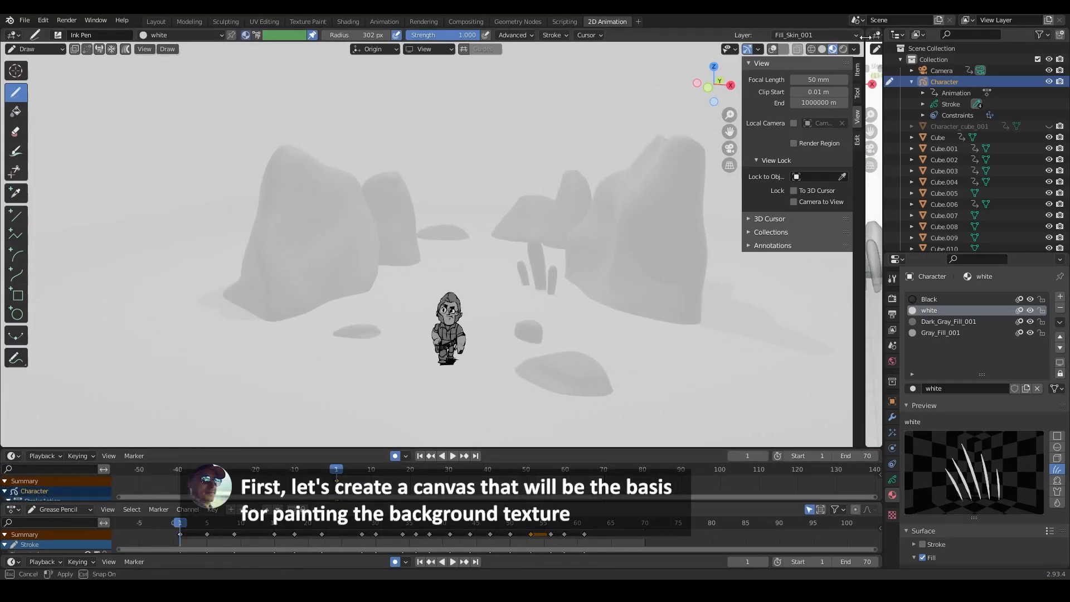
left_click_drag(866, 37, 266, 37)
left_click(163, 63)
key("Home")
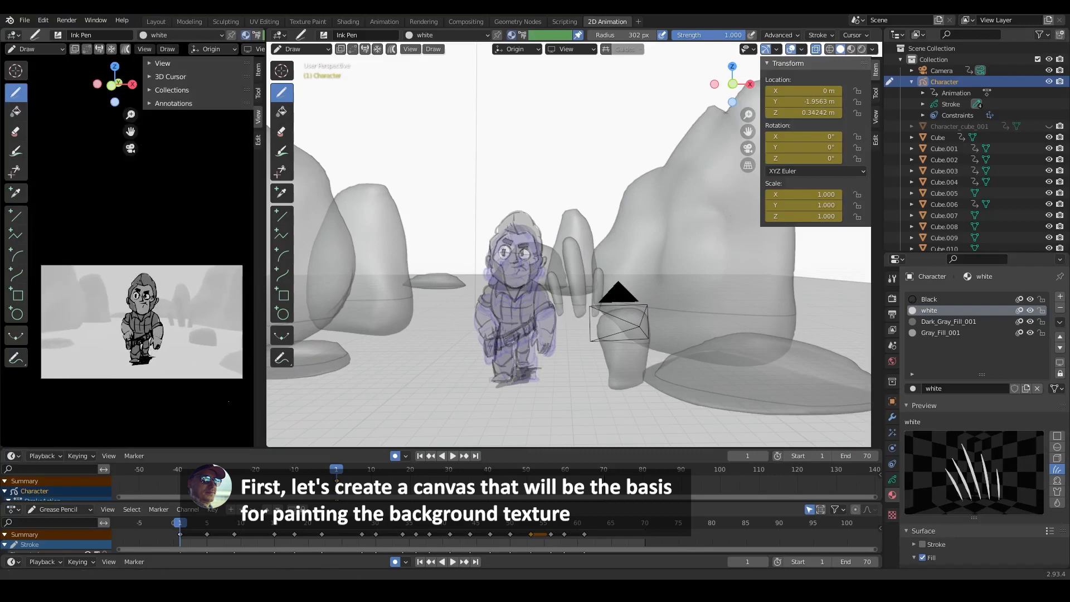
left_click_drag(263, 383, 358, 382)
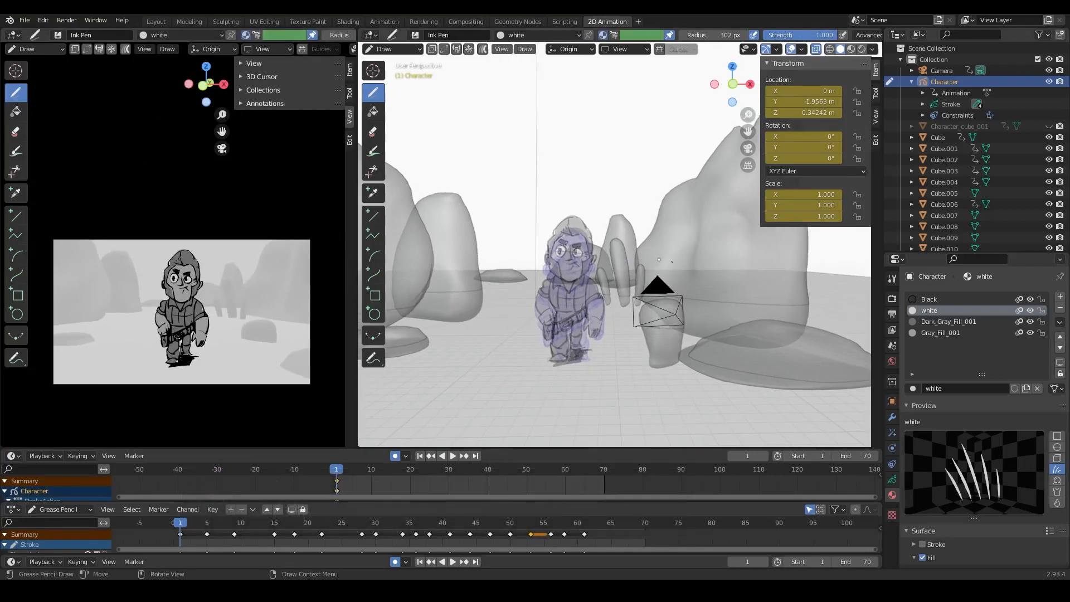
left_click(863, 50)
left_click(778, 64)
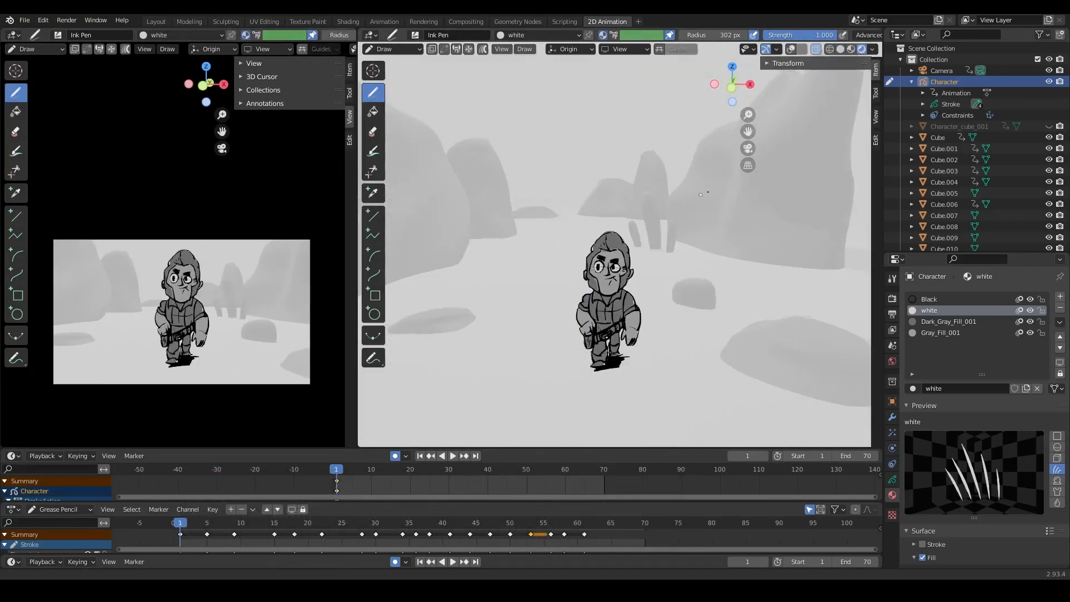
Switch from Draw Mode to Object Mode and add a Grease Pencil Stroke object to the scene.
middle_click_drag(708, 193, 699, 192)
key("Tab")
left_click(603, 210)
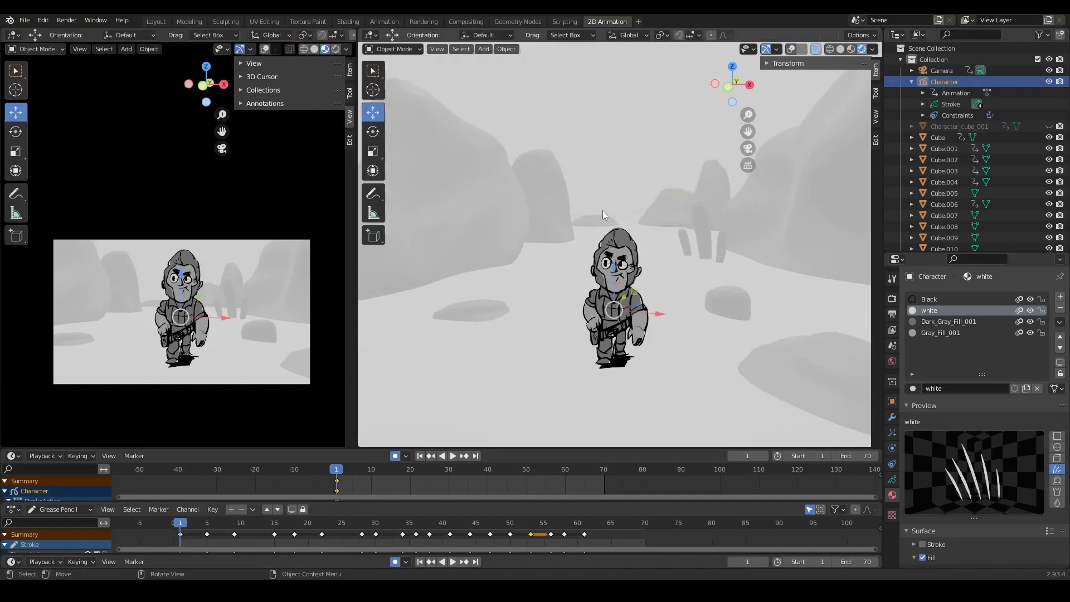
key("shift+a")
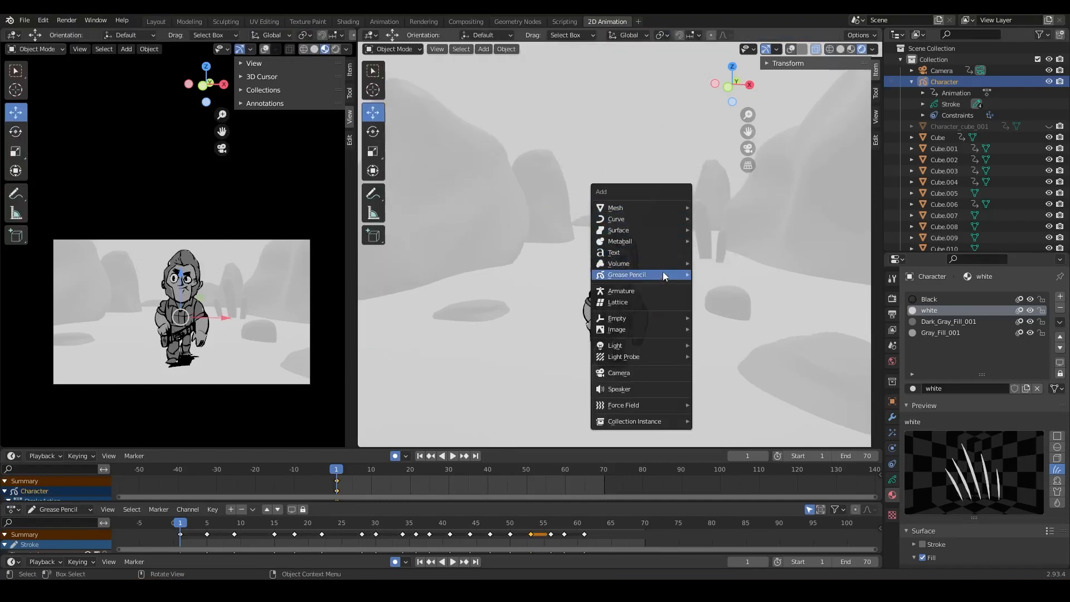
mouse_move(663, 273)
left_click(741, 286)
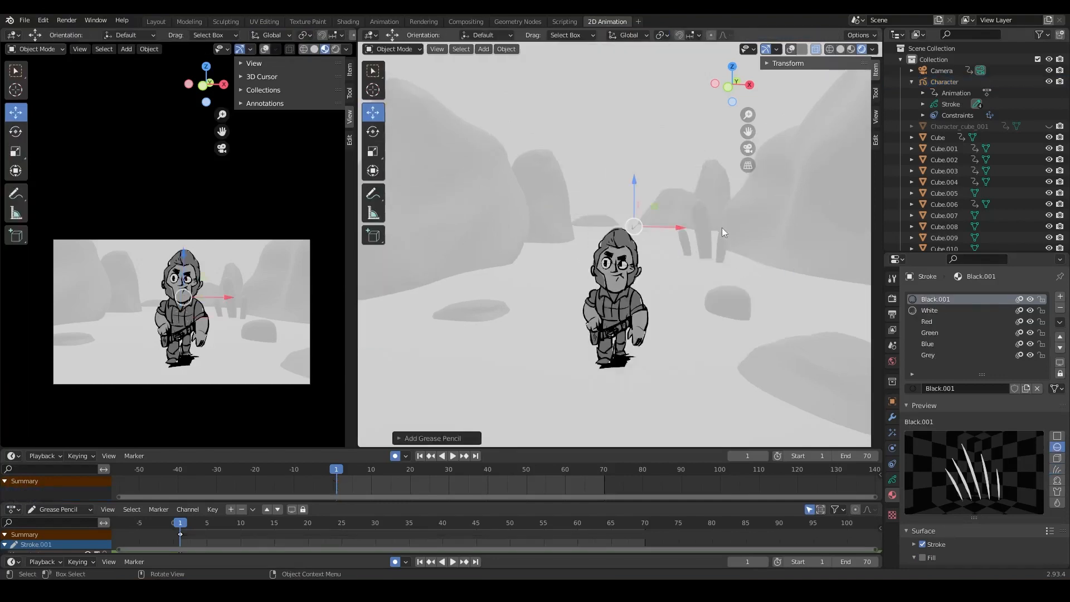
Rename the added Stroke object as Env_texture.
middle_click_drag(706, 209, 703, 209)
left_click(912, 82)
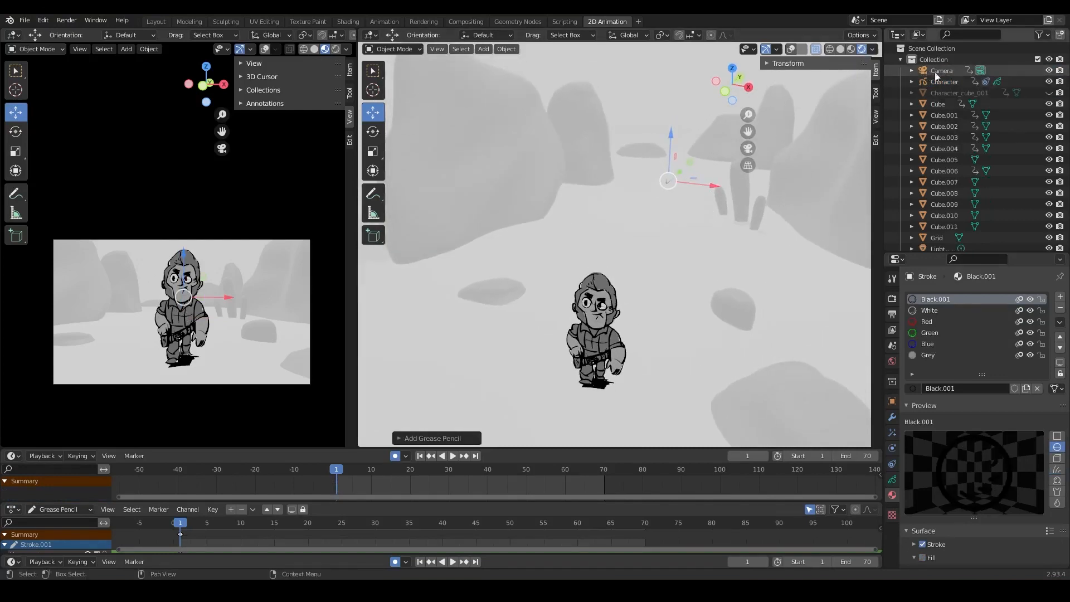
scroll(990, 171, "down", 1)
double_click(940, 240)
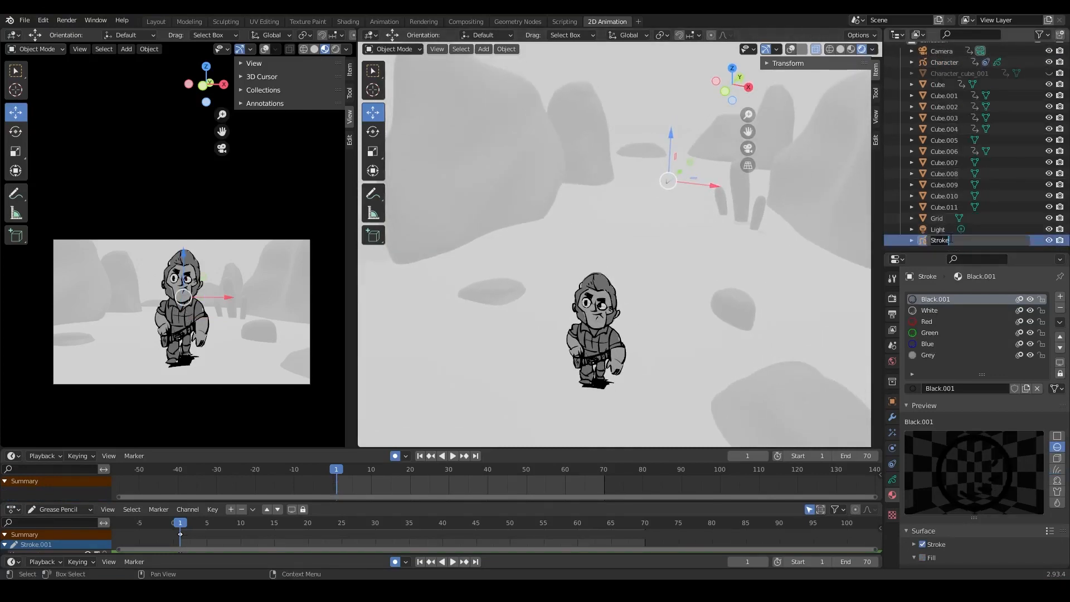
type("Env_textu")
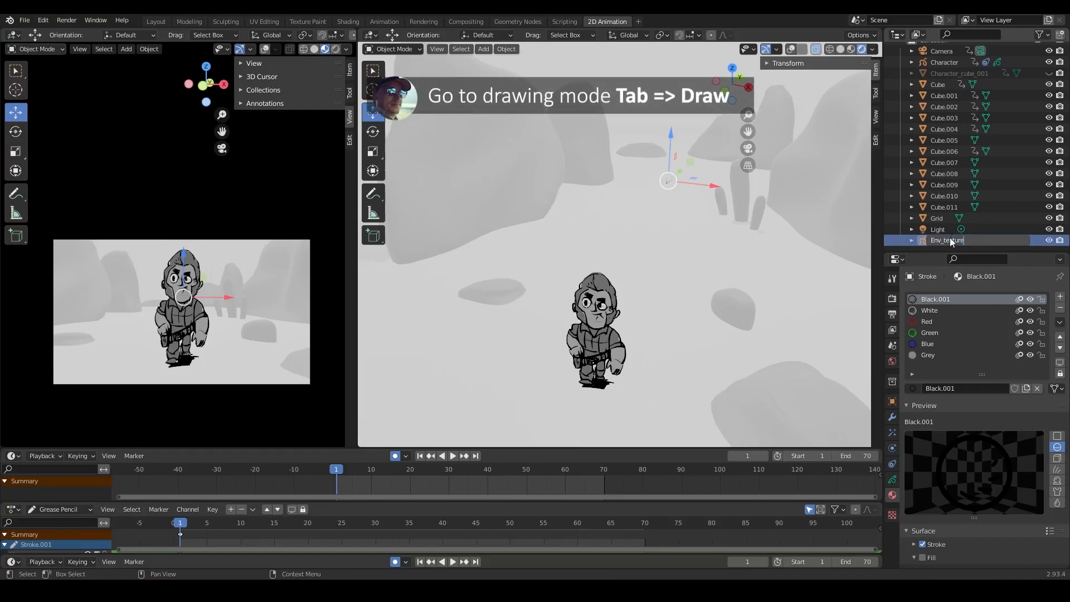
key("Return")
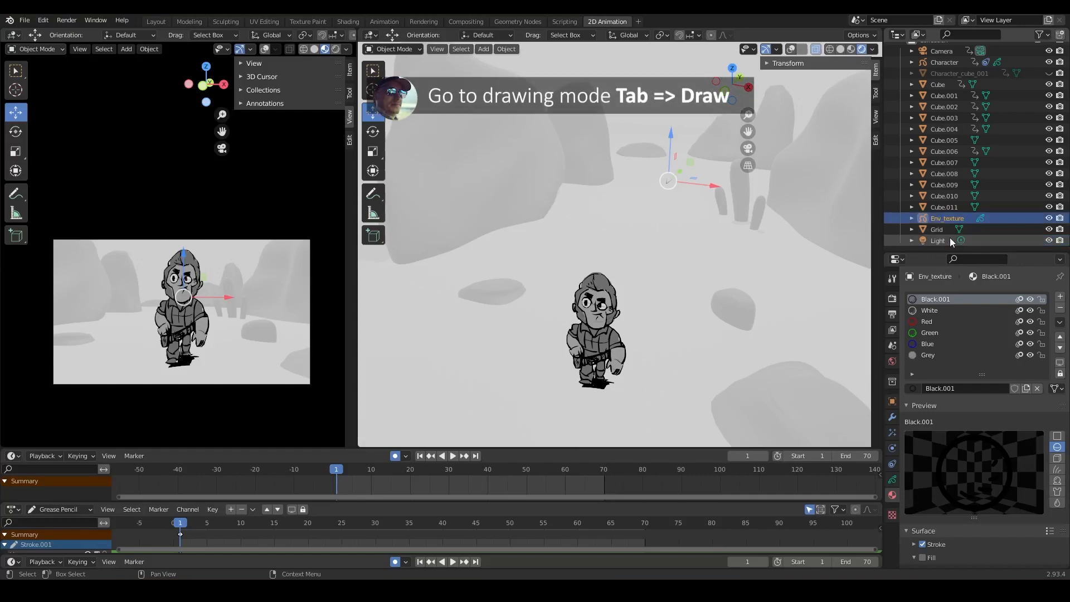
Put Env_texture in Draw Mode and set its stroke placement to Surface.
key("ctrl+Tab")
left_click(678, 142)
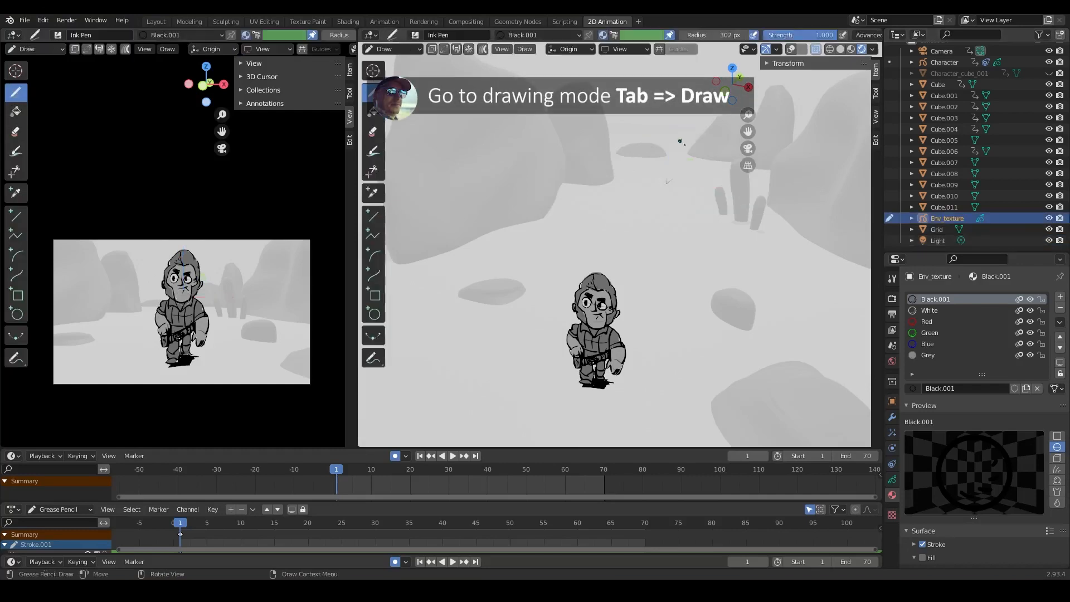
middle_click_drag(728, 311, 641, 184)
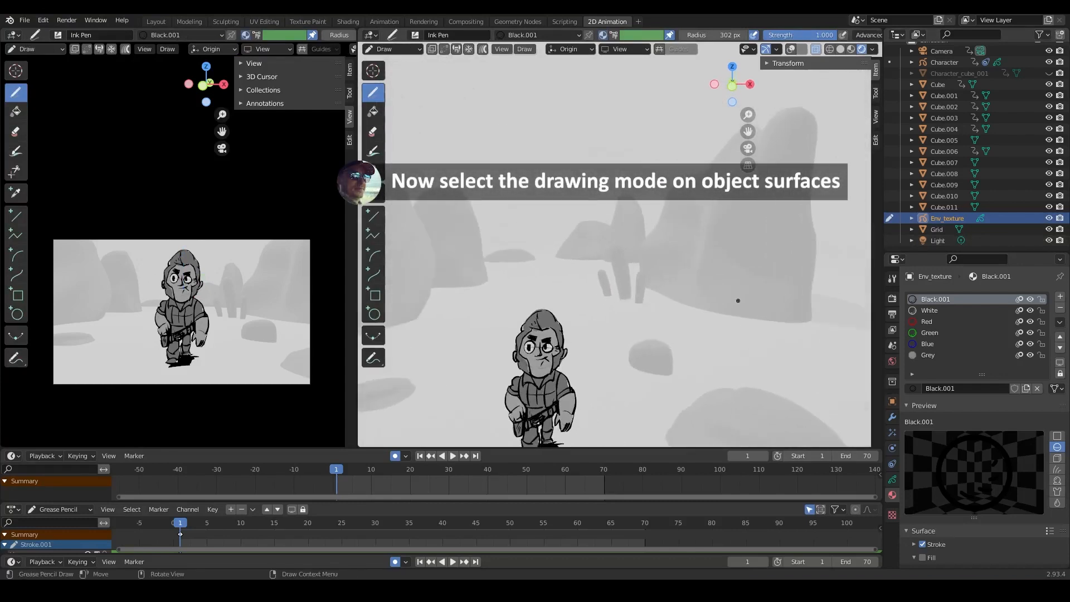
left_click(569, 49)
left_click(540, 106)
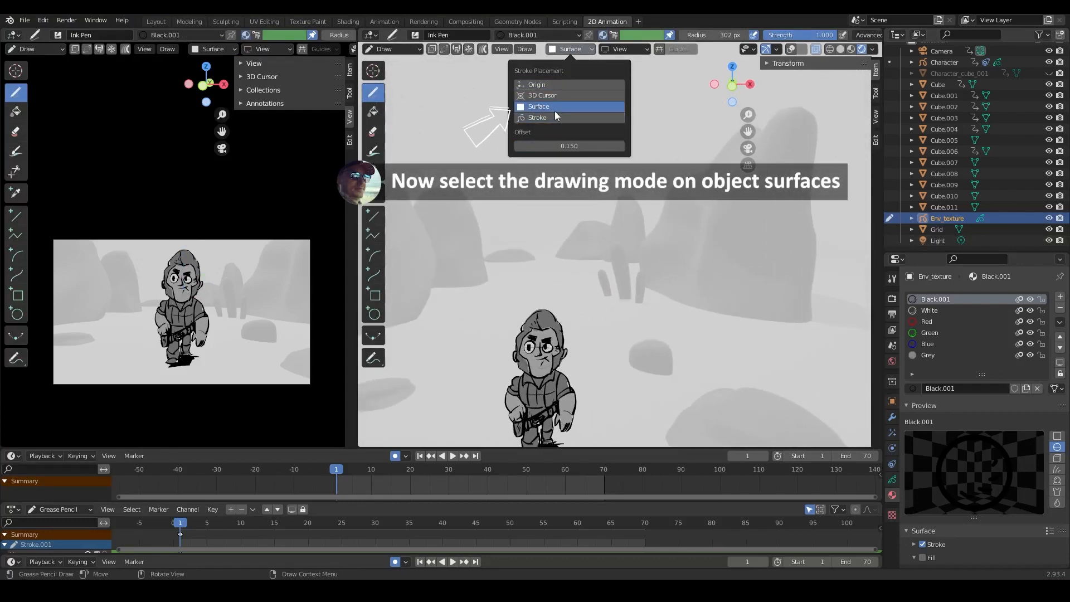
Set the surface offset to 0.05 and try it with a test stroke on the large rock.
left_click(579, 146)
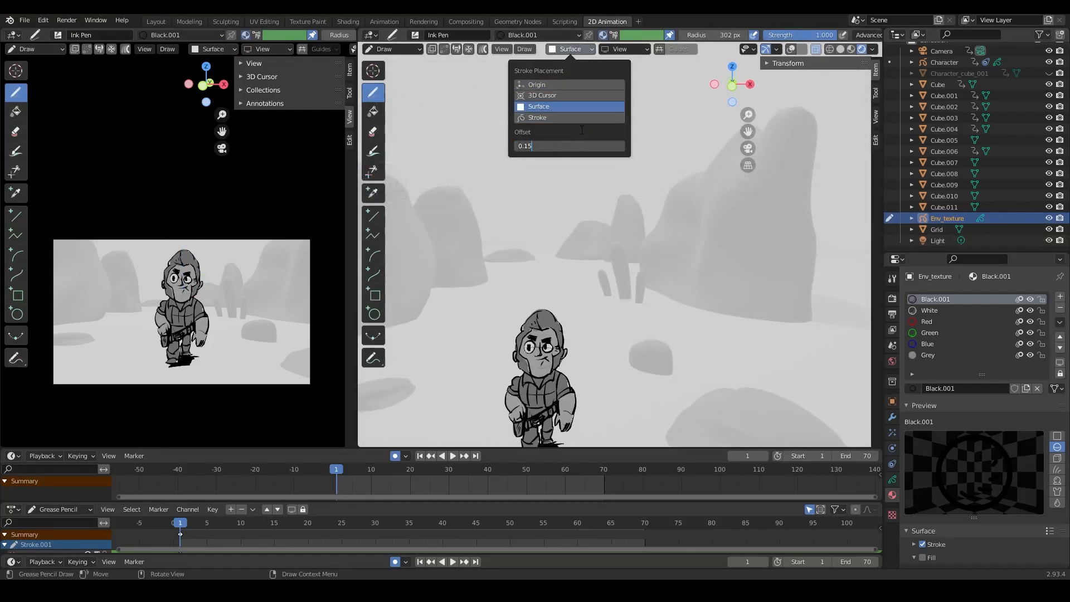
key("BackSpace")
key("BackSpace")
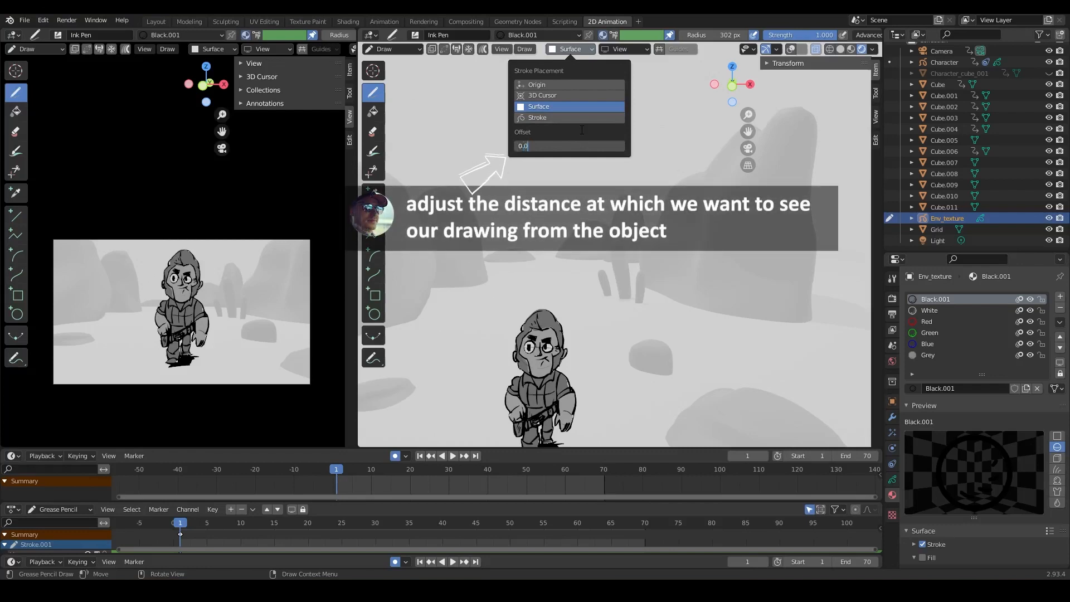
key("Return")
scroll(765, 224, "up", 4)
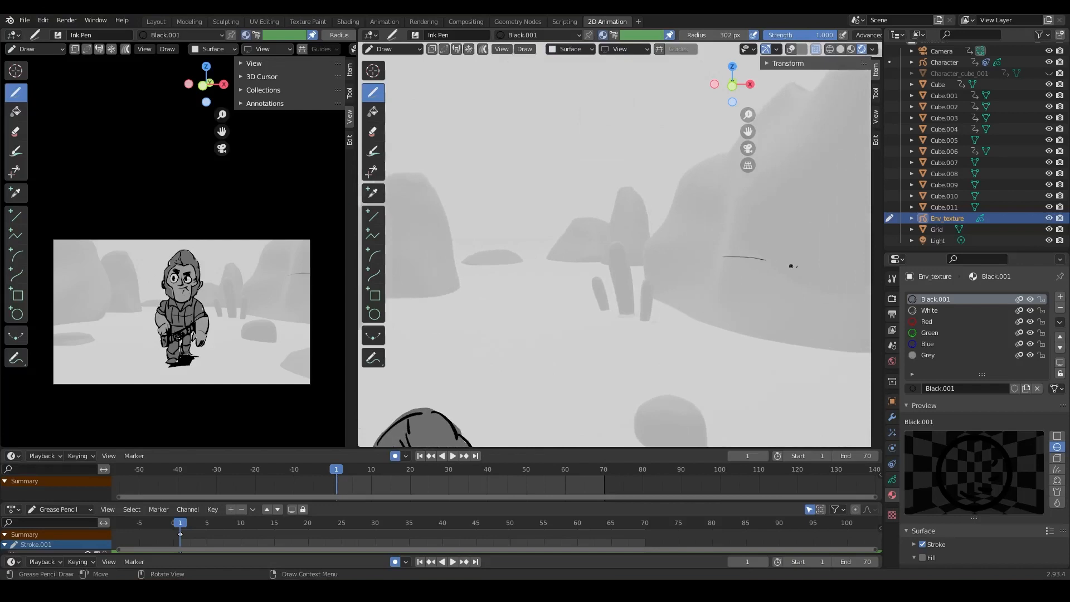
scroll(791, 267, "up", 6)
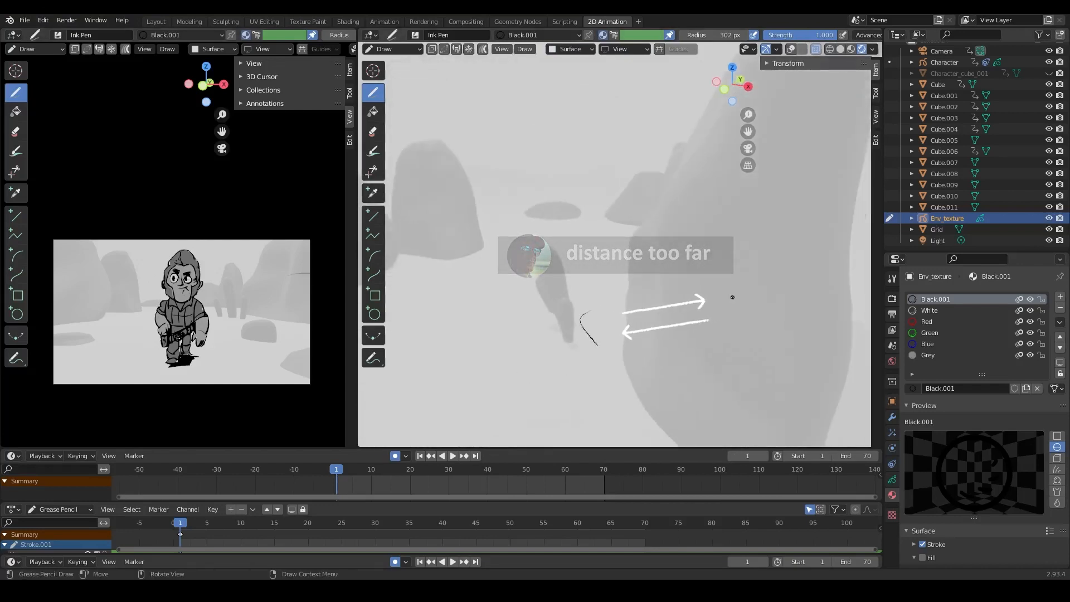
Lower the surface offset further, checking it with a short test stroke on the large rock that is undone.
left_click(571, 49)
left_click(587, 144)
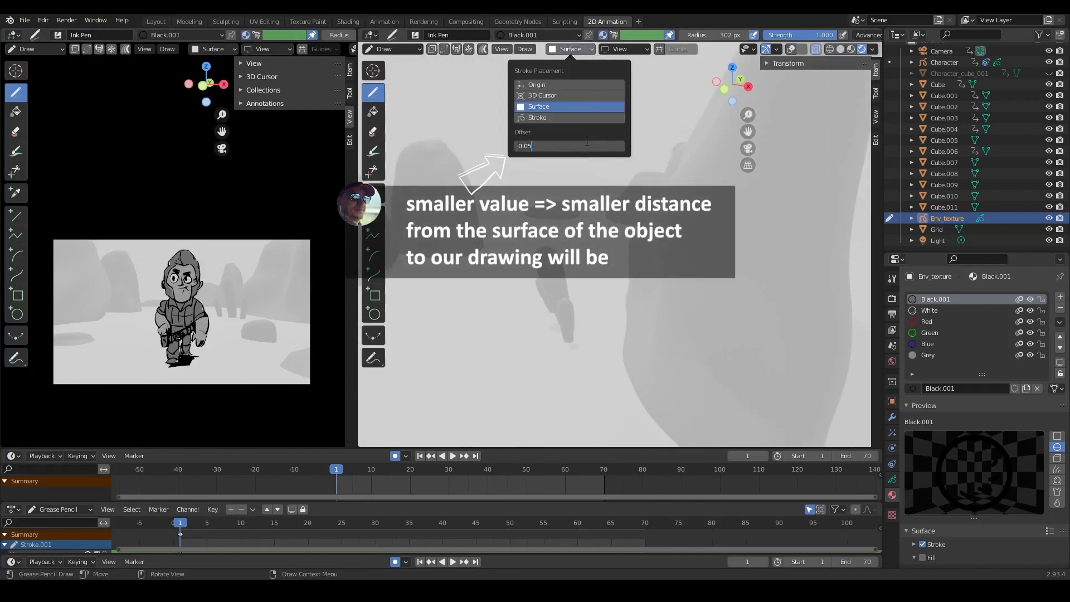
key("Return")
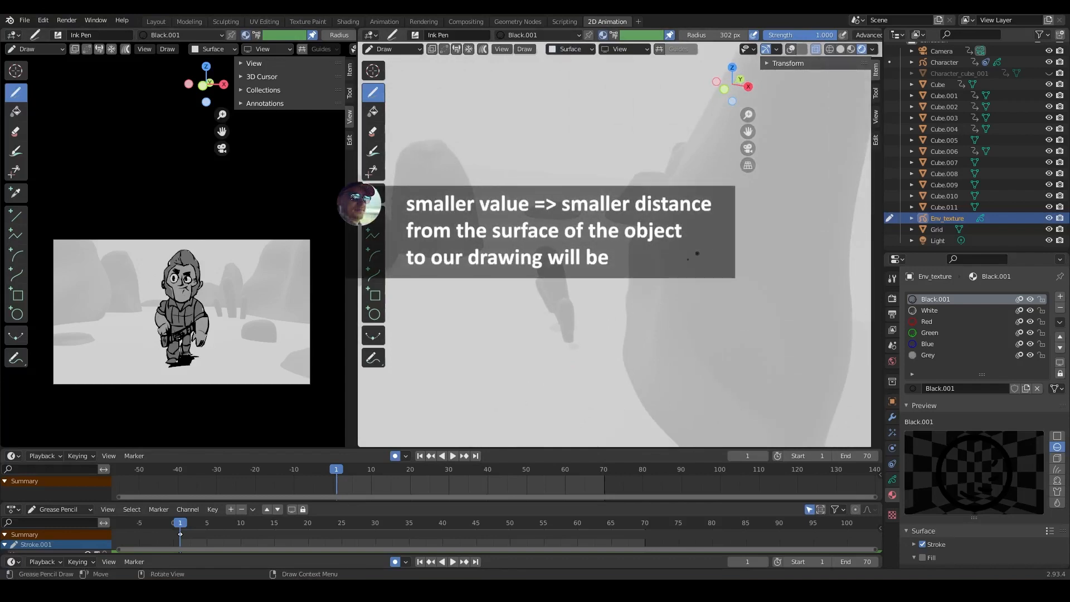
left_click_drag(649, 308, 663, 321)
mouse_move(711, 317)
middle_mouse_down()
mouse_move(710, 289)
mouse_move(827, 301)
middle_mouse_up()
key("ctrl+z")
Recheck the surface offset with another trial stroke across the large rock, viewed from a different angle.
left_click(570, 49)
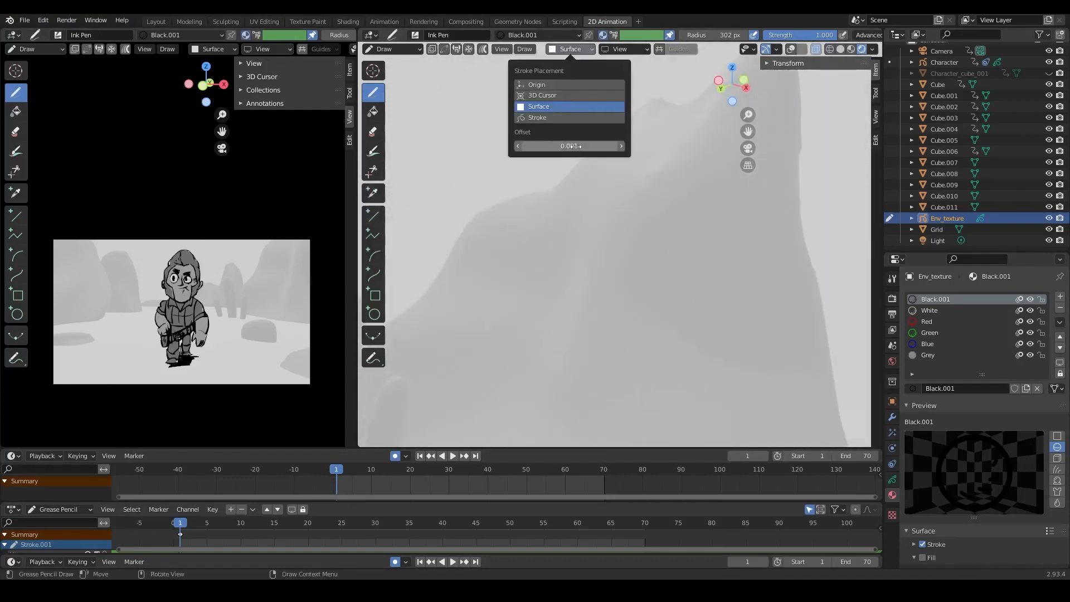
mouse_move(590, 165)
middle_mouse_down()
mouse_move(621, 258)
mouse_move(635, 238)
mouse_move(697, 212)
mouse_move(521, 346)
middle_mouse_up()
left_click_drag(517, 344, 619, 349)
middle_click_drag(678, 278, 605, 306)
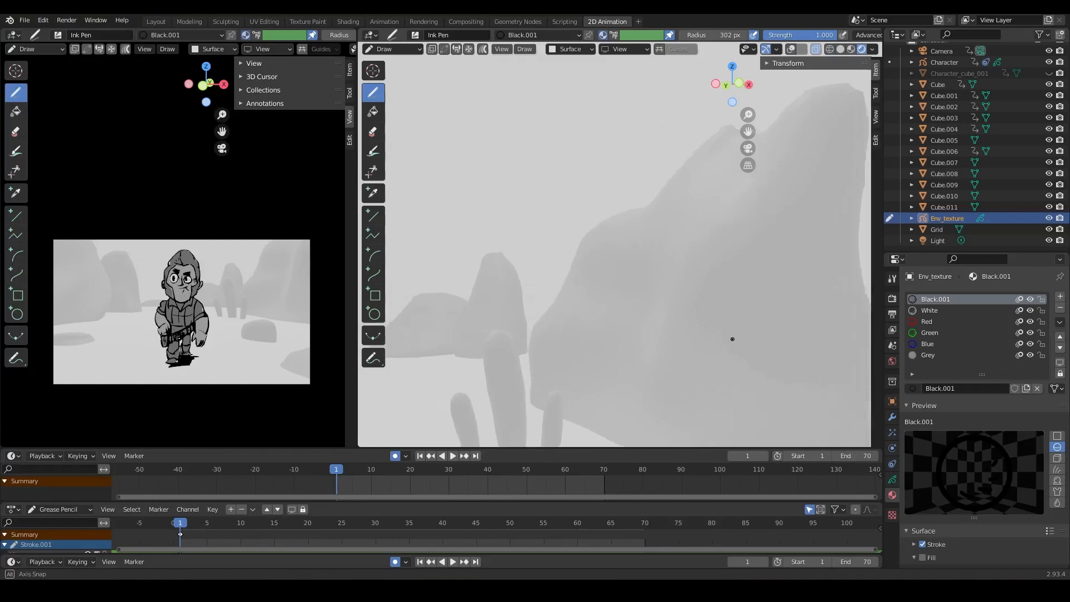
Add a material slot to Env_texture and create a material named Env_001 in it.
left_click(1060, 297)
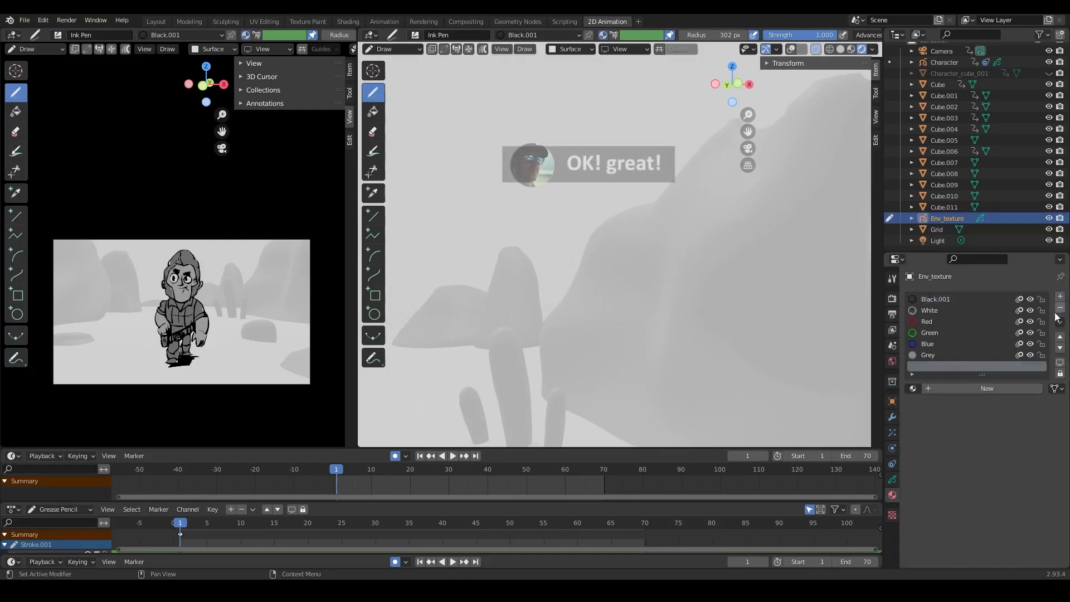
left_click(946, 389)
double_click(941, 368)
type("E")
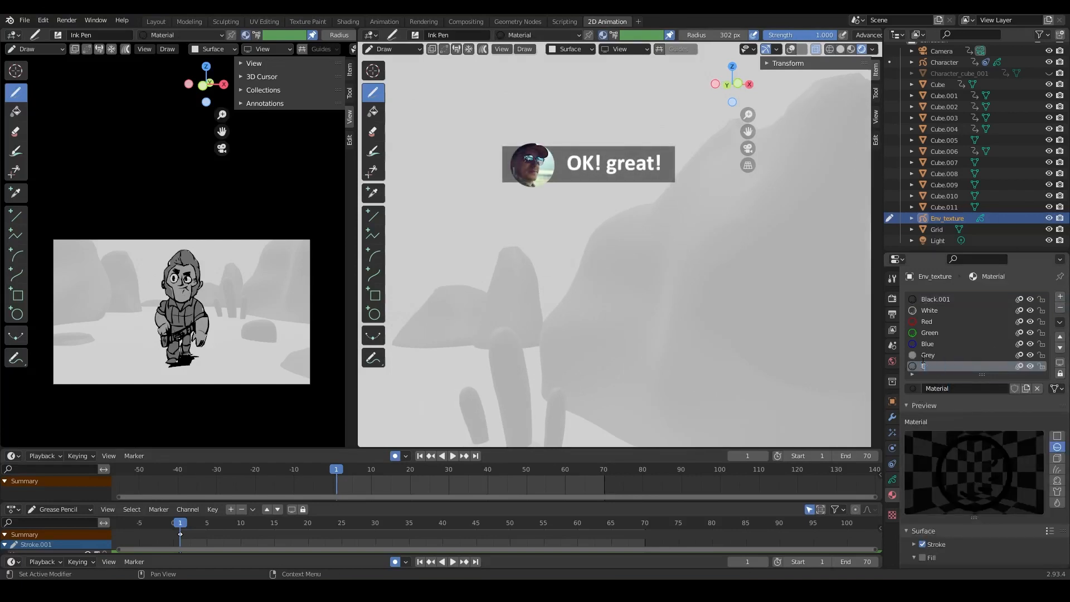
type("nv_001")
key("Return")
Change Env_001's fill and stroke base colors from black to grey, undoing the trial stroke.
scroll(952, 444, "down", 4)
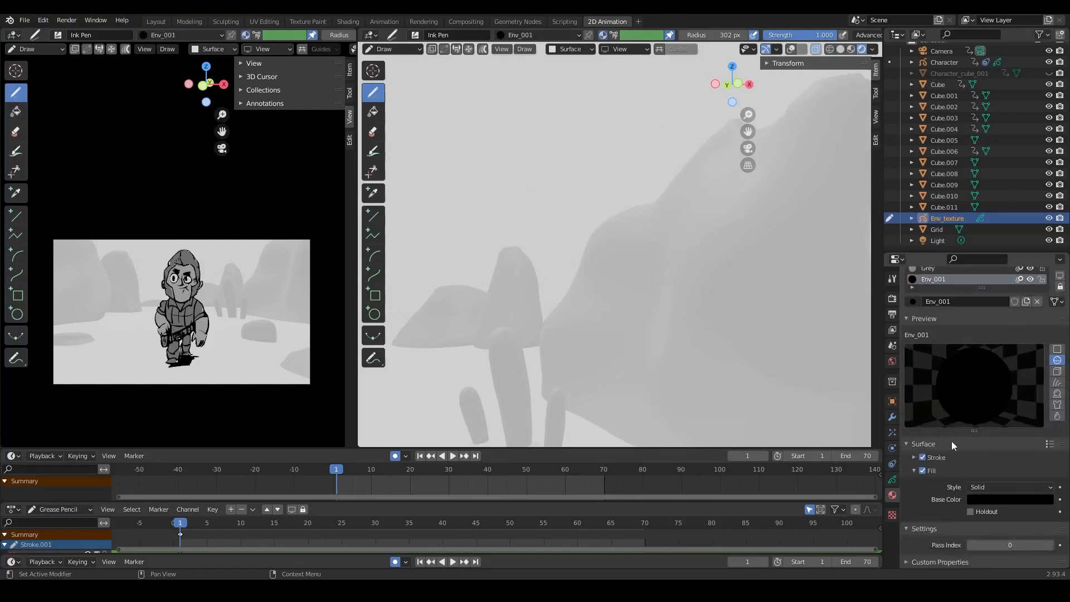
left_click(1024, 499)
left_click(1047, 380)
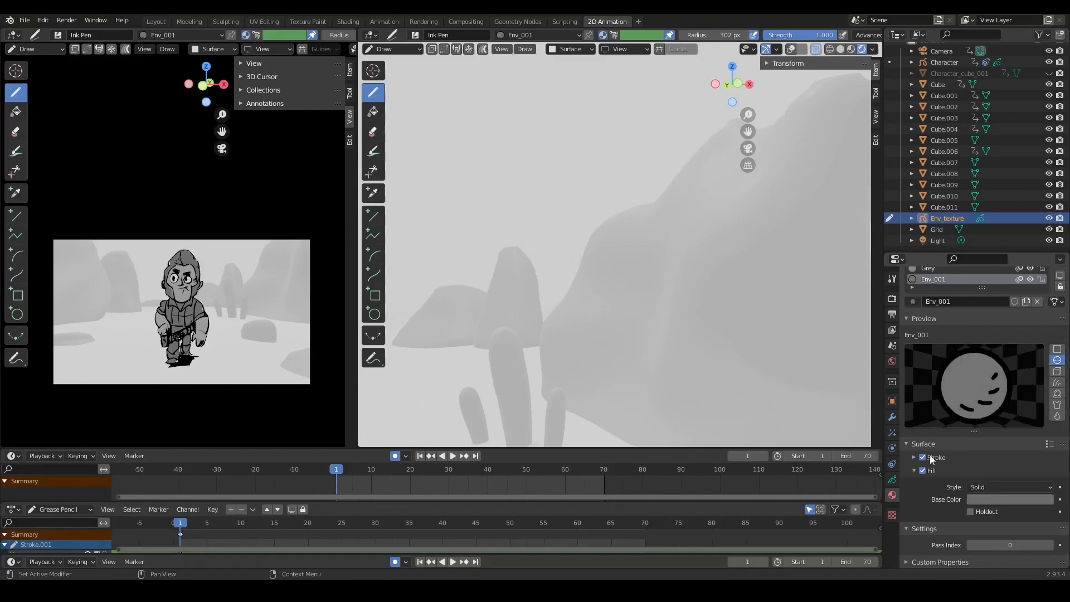
left_click(915, 457)
left_click(1039, 495)
left_click(1046, 380)
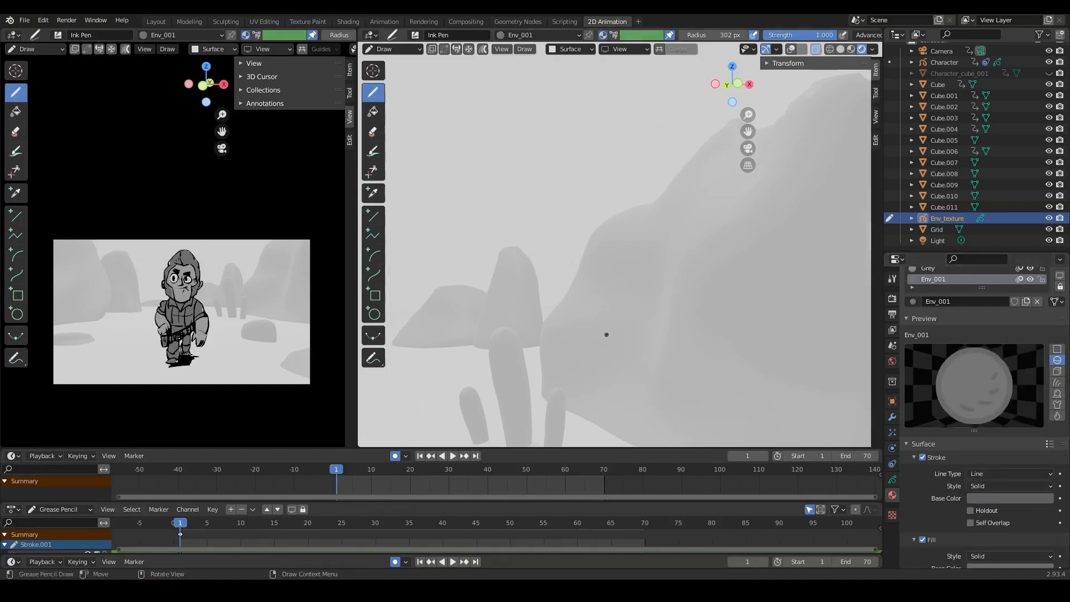
key("ctrl+z")
Adjust Env_001's base colors to a medium grey stroke and a near-white fill.
middle_click_drag(681, 330, 658, 298, "shift")
scroll(1015, 556, "down", 3)
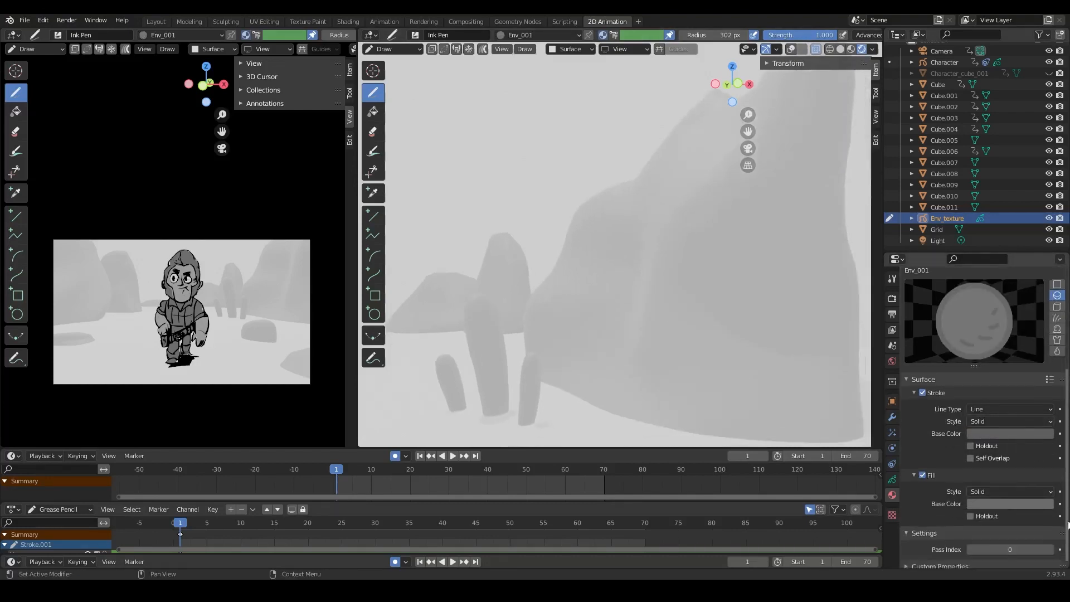
left_click(1024, 507)
left_click_drag(1046, 389, 1047, 406)
left_click(1024, 434)
left_click(1045, 317)
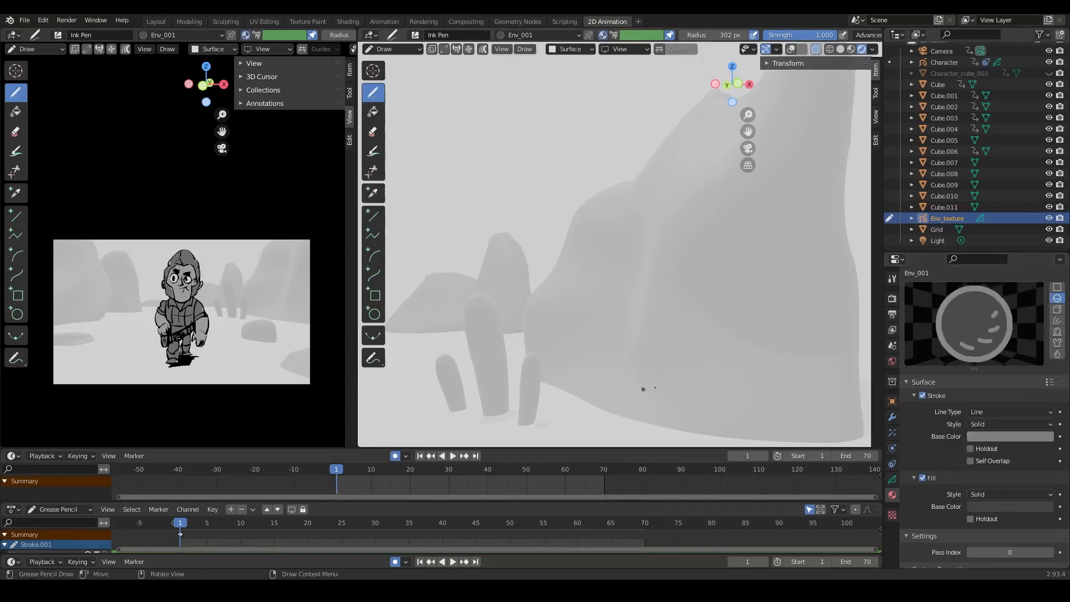
left_click(994, 508)
left_click(1046, 359)
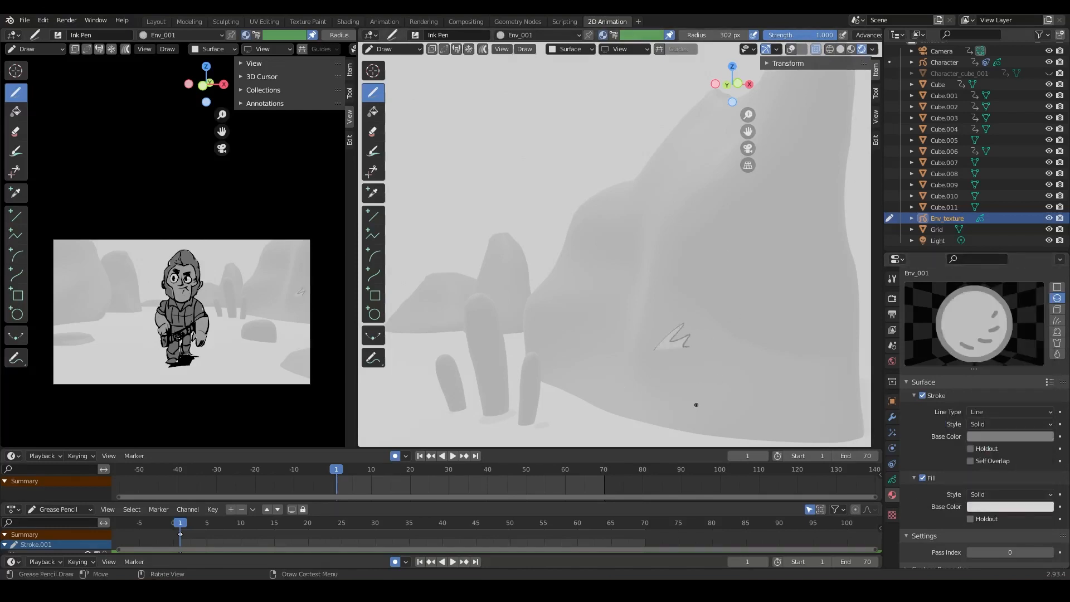
Draw trial crack lines along the base of the large rock and undo them.
left_click_drag(634, 375, 725, 365)
mouse_move(726, 366)
middle_mouse_down()
mouse_move(739, 390)
mouse_move(617, 375)
middle_mouse_up()
middle_click_drag(778, 364, 583, 330)
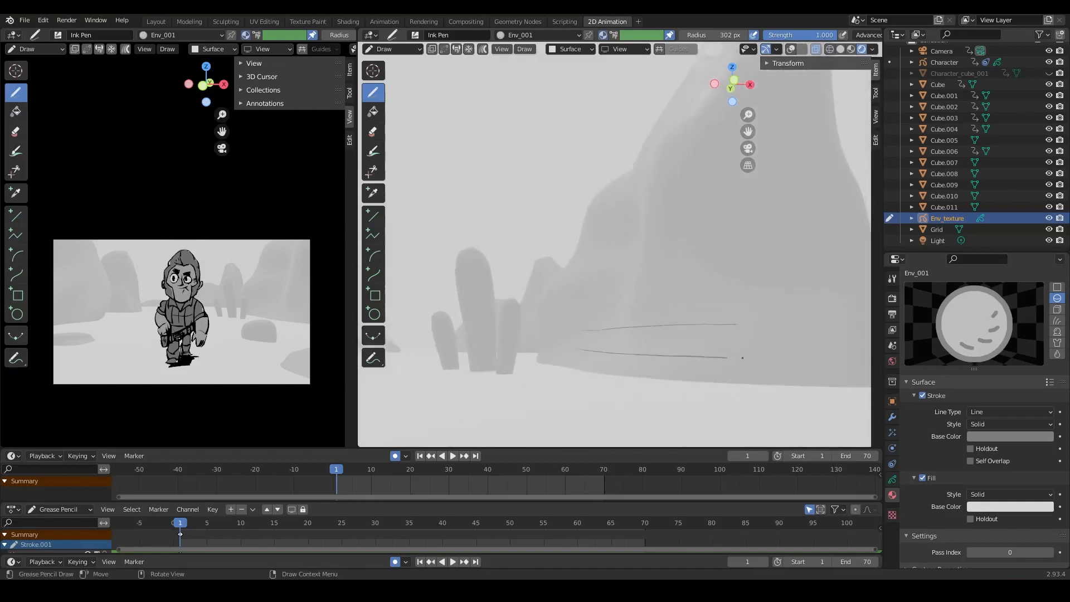
mouse_move(743, 358)
middle_mouse_down()
mouse_move(716, 272)
mouse_move(662, 361)
middle_mouse_up()
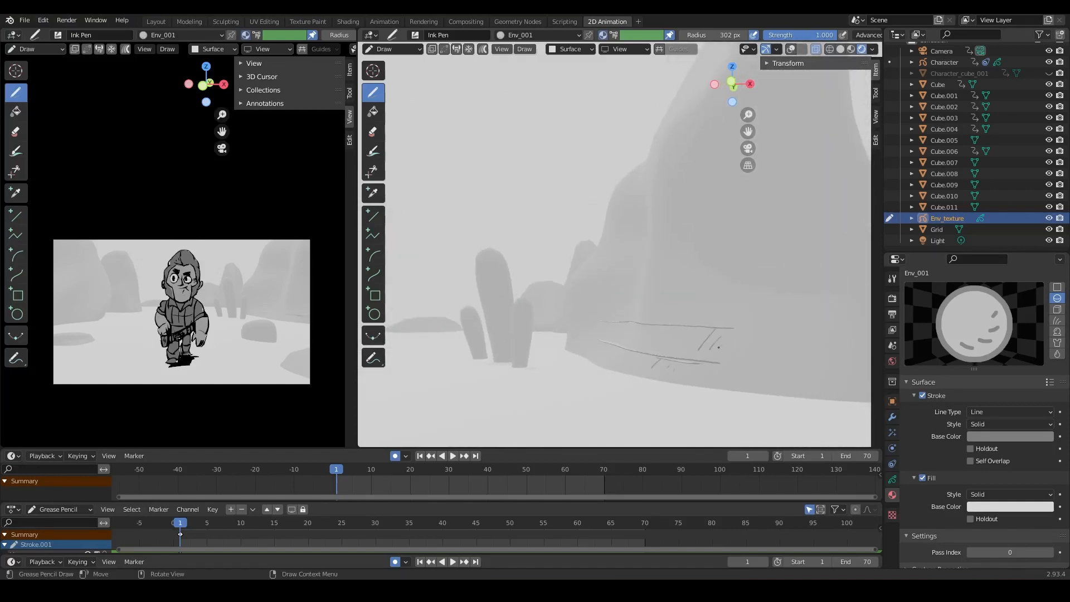
key("ctrl+z")
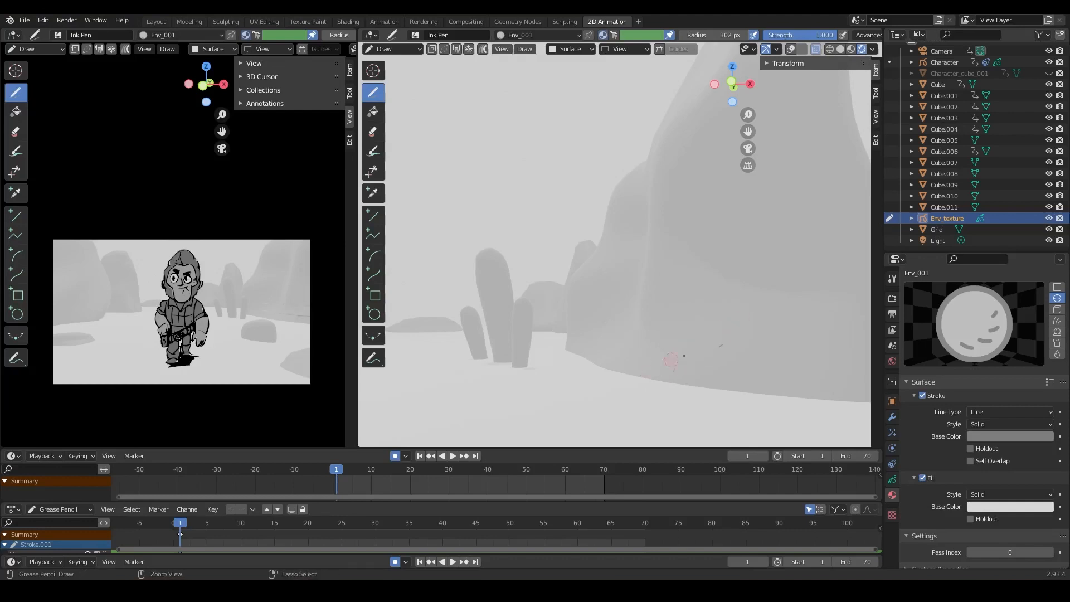
Set the brush radius to 350 px and darken Env_001's fill base color to a medium grey.
right_click(706, 341)
left_click_drag(739, 338, 745, 338)
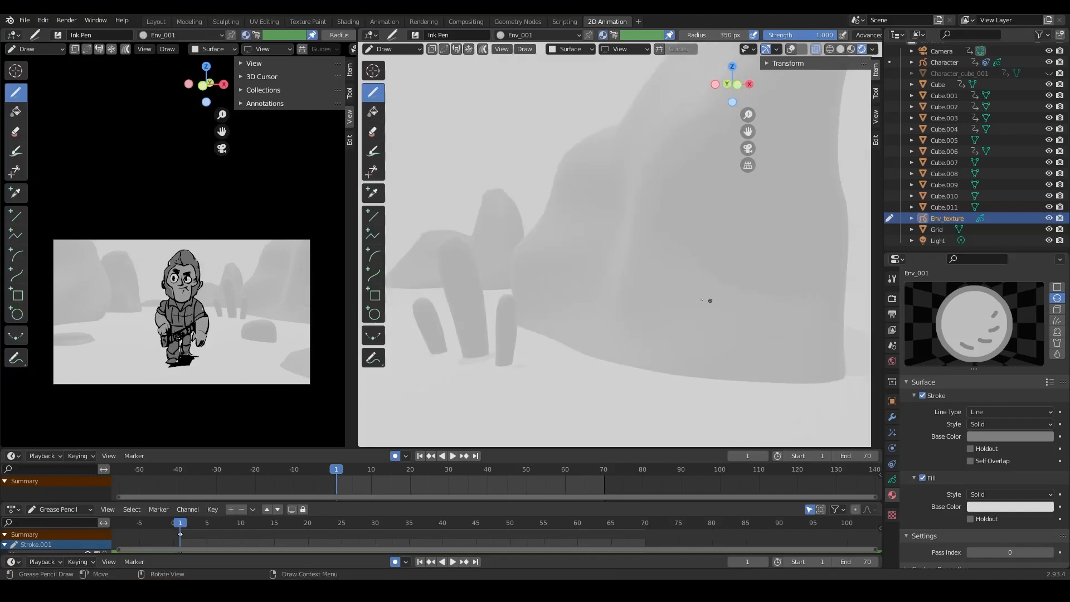
left_click(1031, 437)
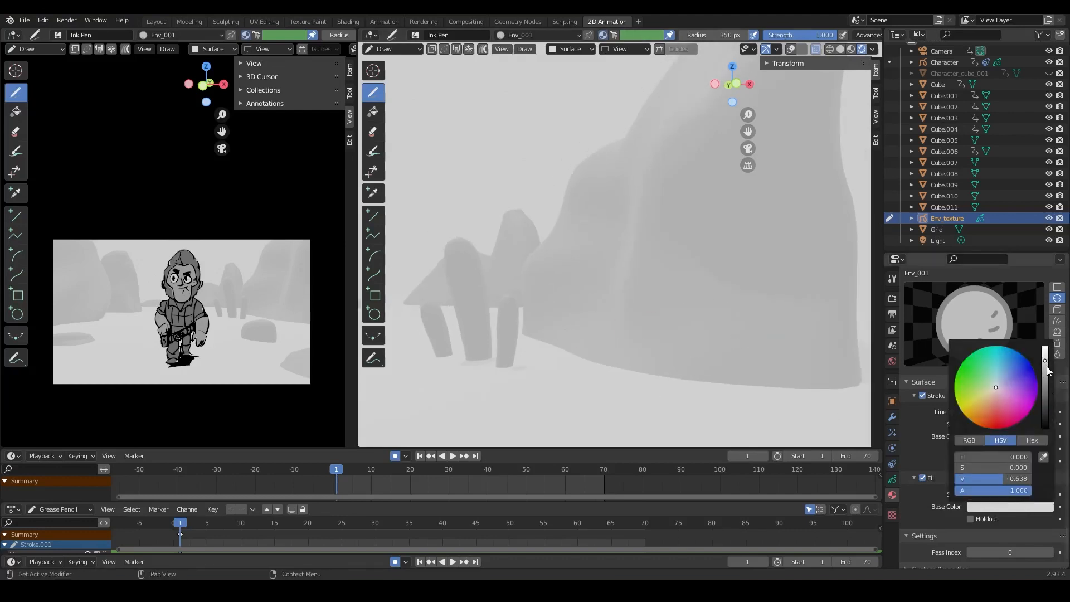
left_click_drag(1046, 360, 1048, 386)
Draw two long horizontal cracks, a vertical crack and short hatch marks across the lower part of the large right-hand rock.
left_click_drag(566, 291, 719, 289)
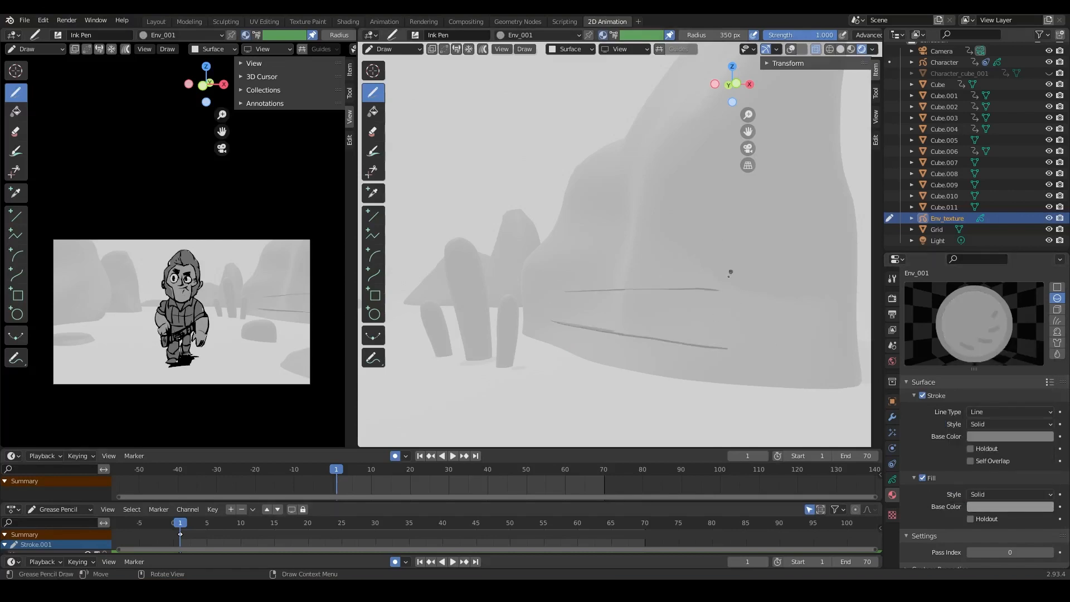
middle_click_drag(730, 273, 675, 334)
left_click_drag(674, 334, 681, 296)
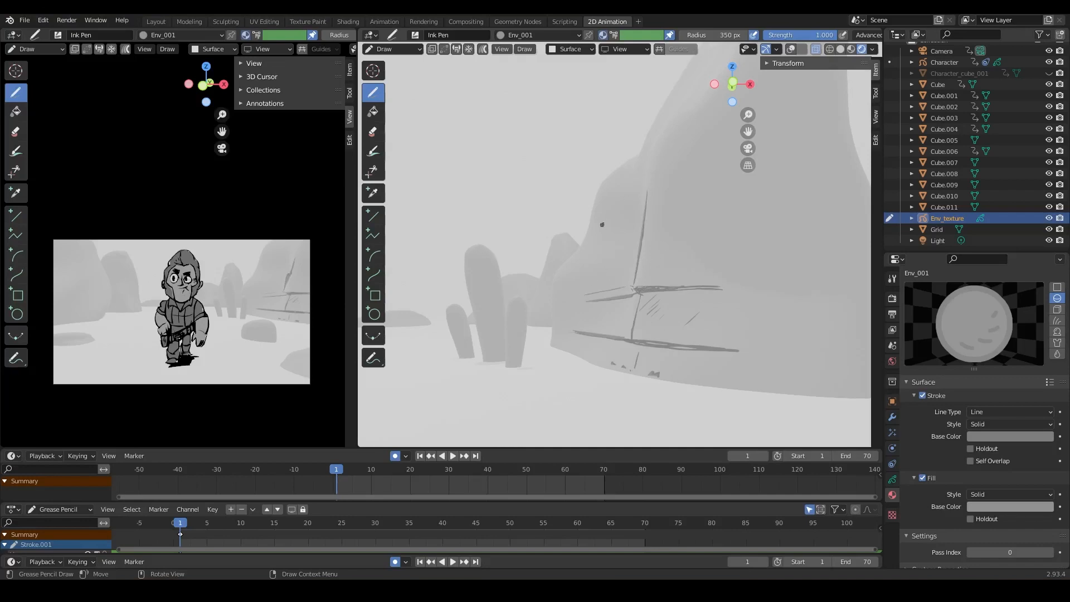
mouse_move(586, 285)
middle_mouse_down()
mouse_move(700, 217)
mouse_move(592, 241)
middle_mouse_up()
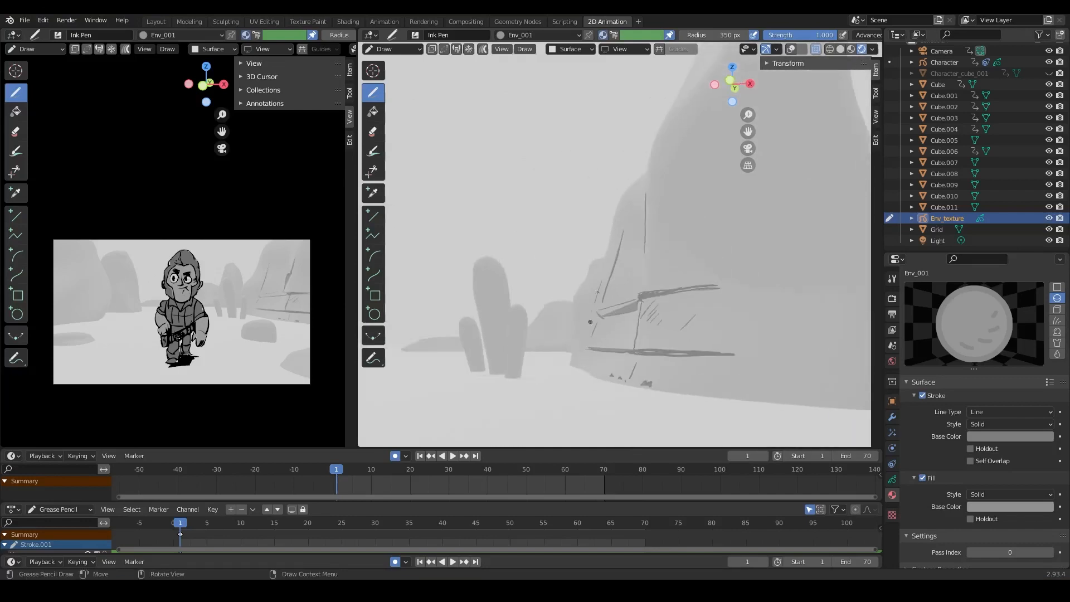
Add diagonal cracks and hatching higher on the large right-hand rock, plus a contour line along its base.
middle_click_drag(657, 227, 671, 241)
left_click_drag(552, 280, 606, 252)
middle_click_drag(676, 224, 684, 234)
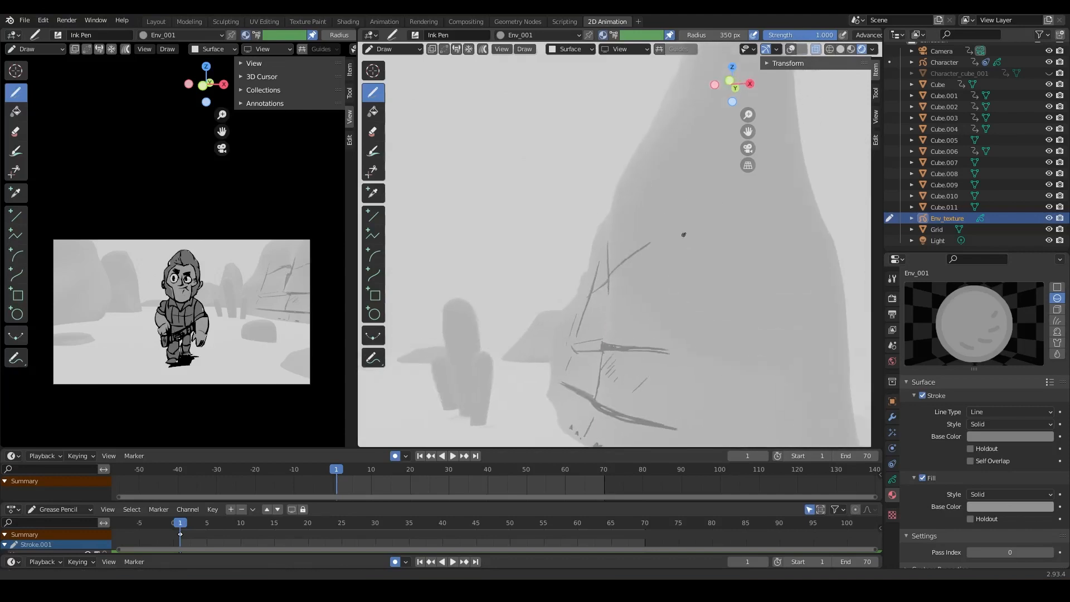
left_click_drag(611, 271, 683, 221)
mouse_move(641, 255)
middle_mouse_down()
mouse_move(686, 169)
mouse_move(642, 203)
mouse_move(586, 320)
middle_mouse_up()
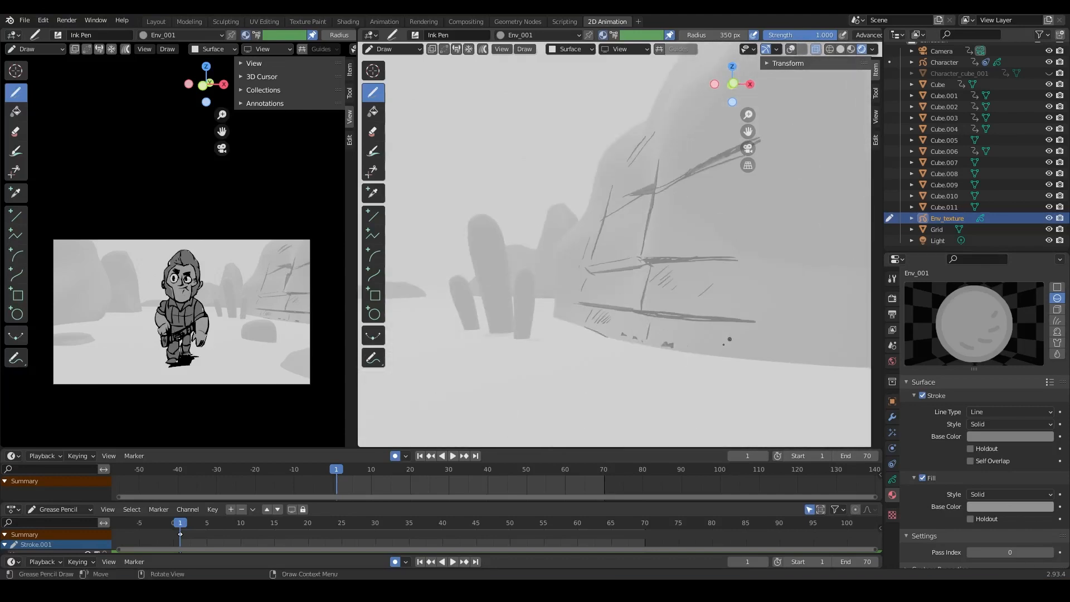
mouse_move(617, 254)
middle_mouse_down()
mouse_move(586, 303)
mouse_move(613, 290)
mouse_move(637, 310)
middle_mouse_up()
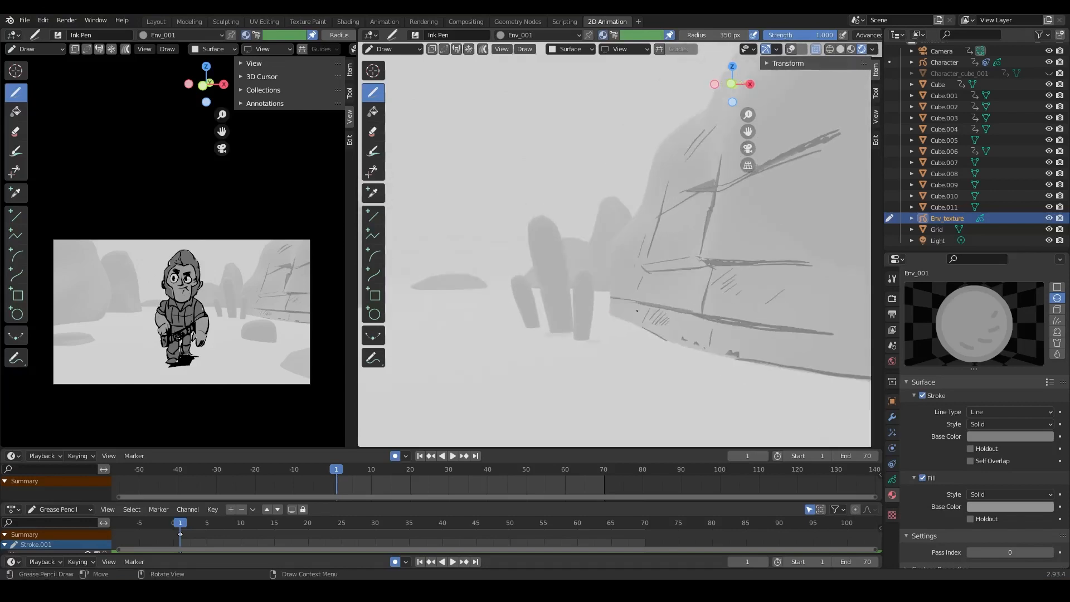
Draw upper-edge cracks, narrow shaded crevices and a hatched central shadow patch on the large right-hand rock.
mouse_move(672, 207)
middle_mouse_down()
mouse_move(687, 178)
mouse_move(766, 125)
middle_mouse_up()
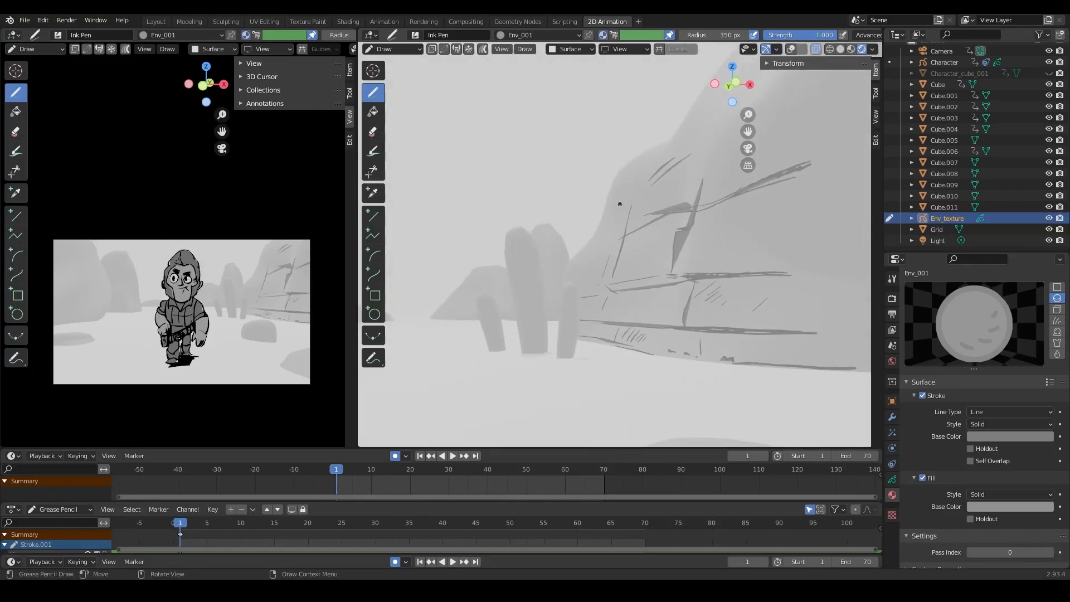
mouse_move(620, 204)
middle_mouse_down()
mouse_move(618, 221)
mouse_move(585, 220)
mouse_move(670, 160)
mouse_move(649, 171)
middle_mouse_up()
left_click_drag(632, 200, 685, 178)
left_click_drag(701, 158, 731, 124)
middle_click_drag(719, 188, 651, 202, "shift")
left_click_drag(678, 252, 691, 242)
middle_click_drag(677, 233, 718, 174, "shift")
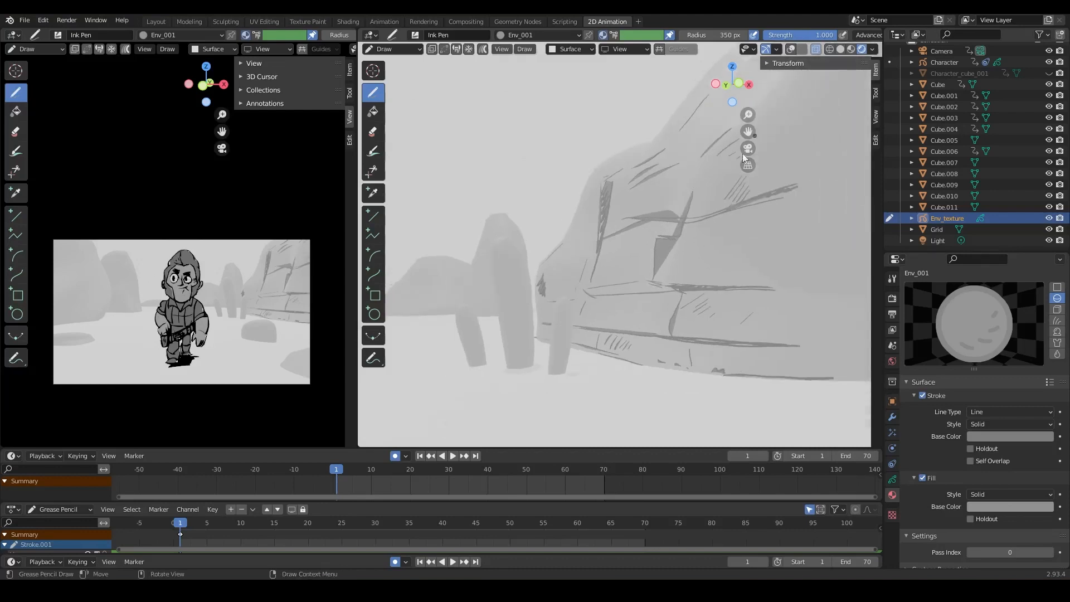
middle_click_drag(773, 292, 712, 308, "shift")
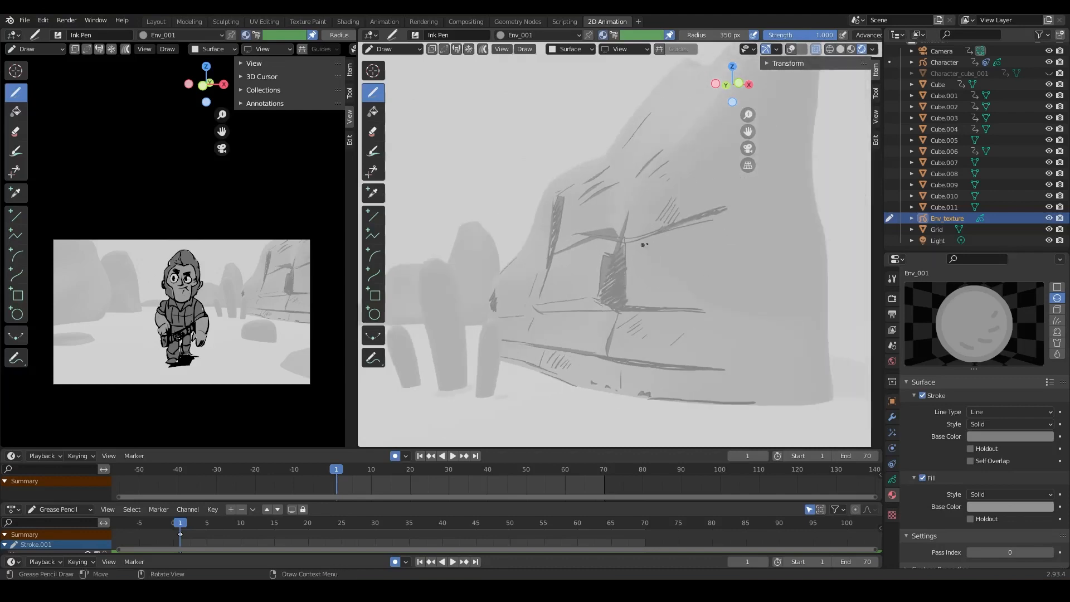
Draw curved vertical grooves over the small round rock in front of the cacti.
mouse_move(667, 175)
middle_mouse_down()
mouse_move(670, 165)
mouse_move(545, 210)
mouse_move(674, 148)
mouse_move(636, 181)
mouse_move(669, 245)
middle_mouse_up()
middle_click_drag(669, 245, 637, 298, "shift")
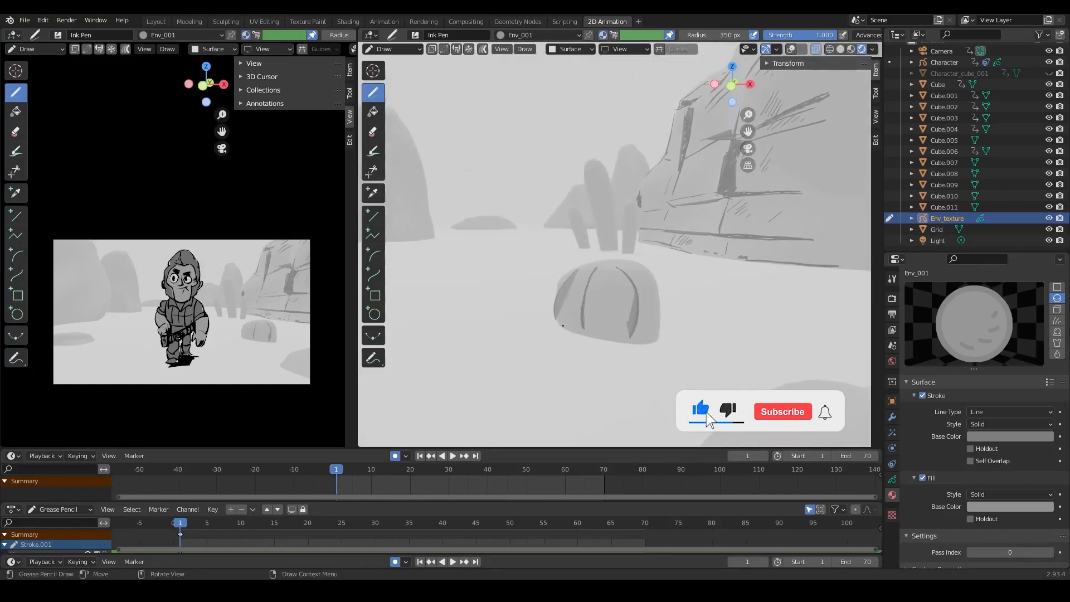
mouse_move(563, 326)
middle_mouse_down()
mouse_move(583, 280)
mouse_move(500, 279)
mouse_move(557, 233)
mouse_move(654, 266)
mouse_move(517, 282)
mouse_move(592, 242)
mouse_move(574, 241)
mouse_move(665, 233)
mouse_move(664, 201)
mouse_move(733, 293)
mouse_move(549, 344)
middle_mouse_up()
Draw a crack across the flat foreground rock and a hatched contour along its lower edge.
left_click_drag(550, 344, 685, 346)
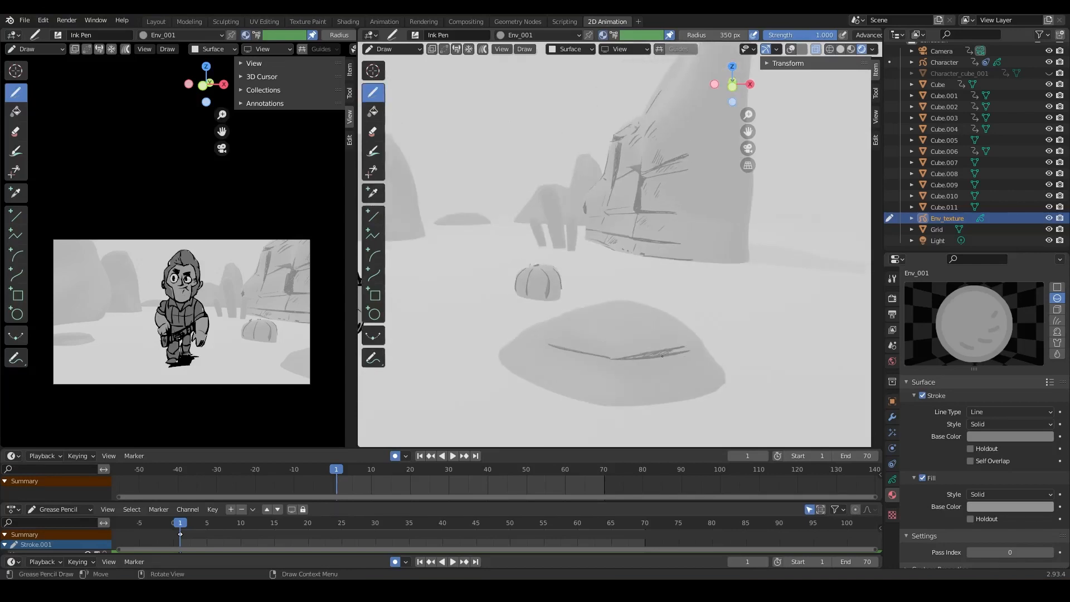
middle_click_drag(663, 355, 715, 325)
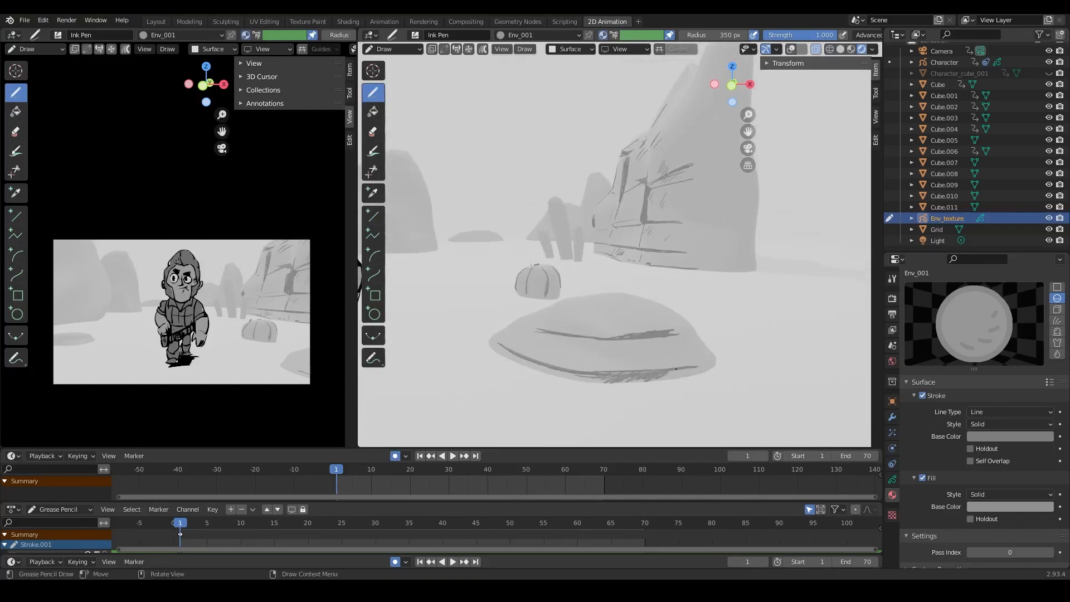
mouse_move(676, 369)
middle_mouse_down()
mouse_move(586, 287)
mouse_move(642, 362)
mouse_move(624, 345)
mouse_move(637, 353)
mouse_move(703, 256)
mouse_move(686, 258)
middle_mouse_up()
Draw contour lines and hatching along the base of the small flat stone on the scene's left side.
left_click_drag(463, 349, 616, 336)
middle_click_drag(646, 333, 604, 325)
left_click_drag(541, 336, 515, 347)
middle_click_drag(488, 343, 519, 361)
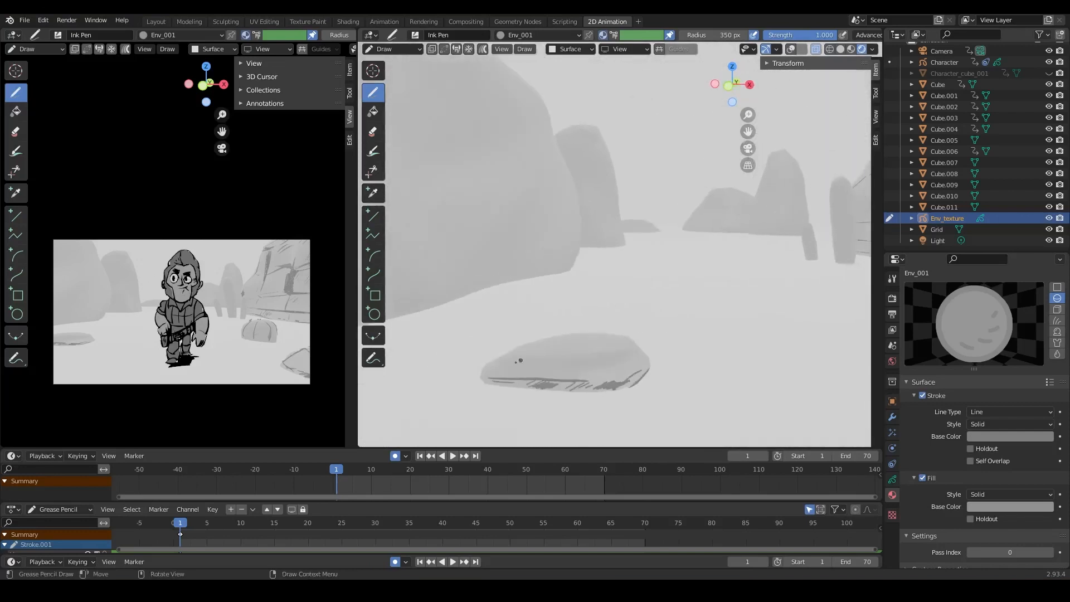
Draw cracks and diagonal hatching on the large left-hand rock and crack lines on the rock behind it.
middle_click_drag(619, 360, 570, 257)
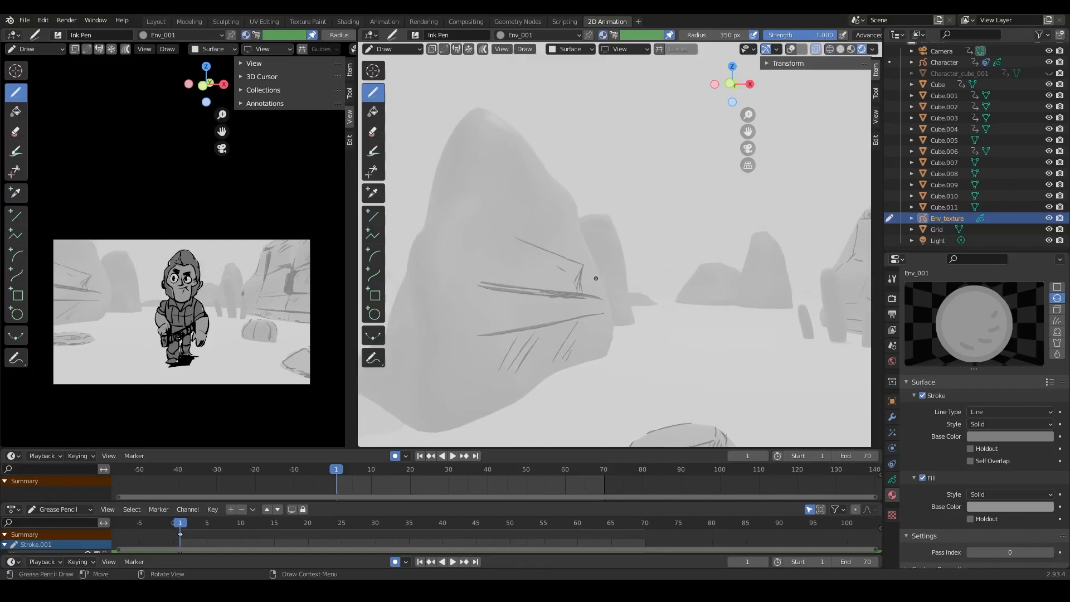
middle_click_drag(597, 281, 473, 393)
middle_click_drag(664, 347, 567, 196)
Switch Env_texture to Object Mode and then to Edit Mode.
key("ctrl+Tab")
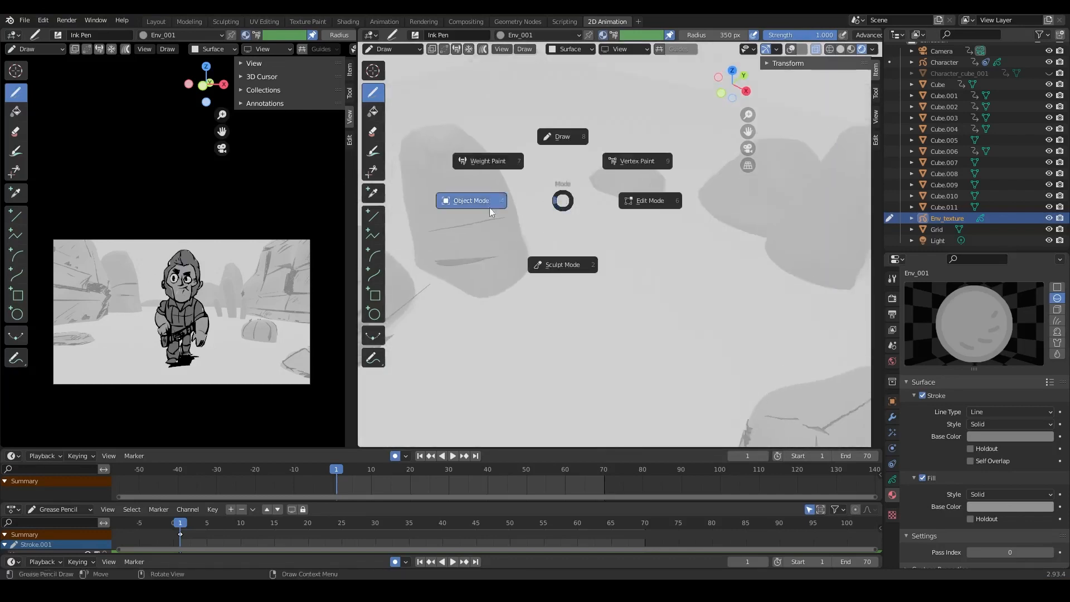
left_click(489, 207)
middle_click_drag(491, 212, 510, 339)
key("ctrl+Tab")
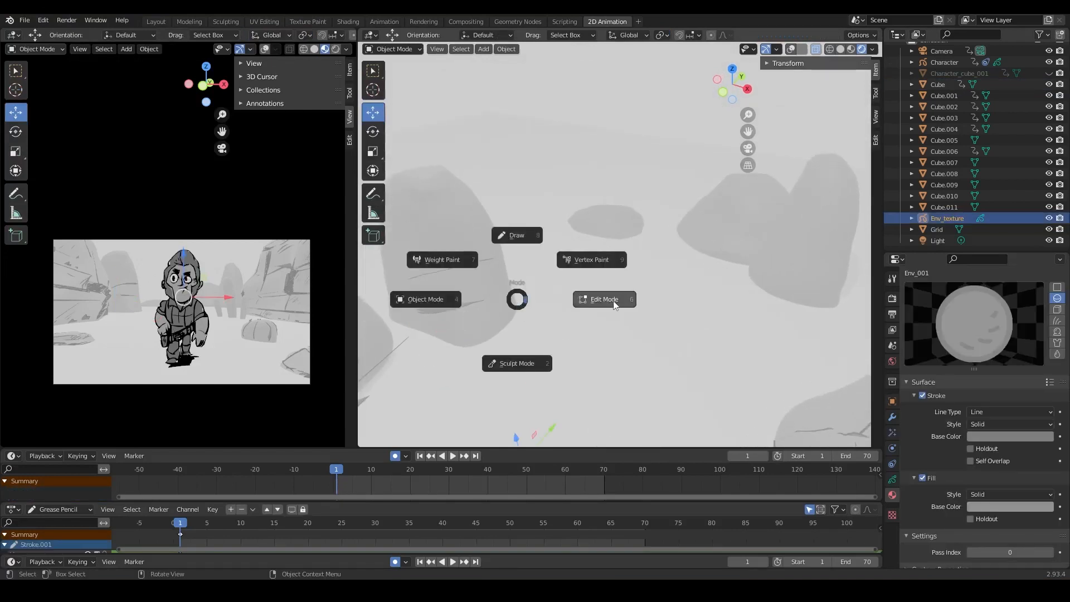
left_click(610, 302)
Draw vertical ribs along the three cacti beside the large right-hand rock.
mouse_move(527, 304)
middle_mouse_down()
mouse_move(557, 275)
mouse_move(776, 296)
mouse_move(662, 354)
middle_mouse_up()
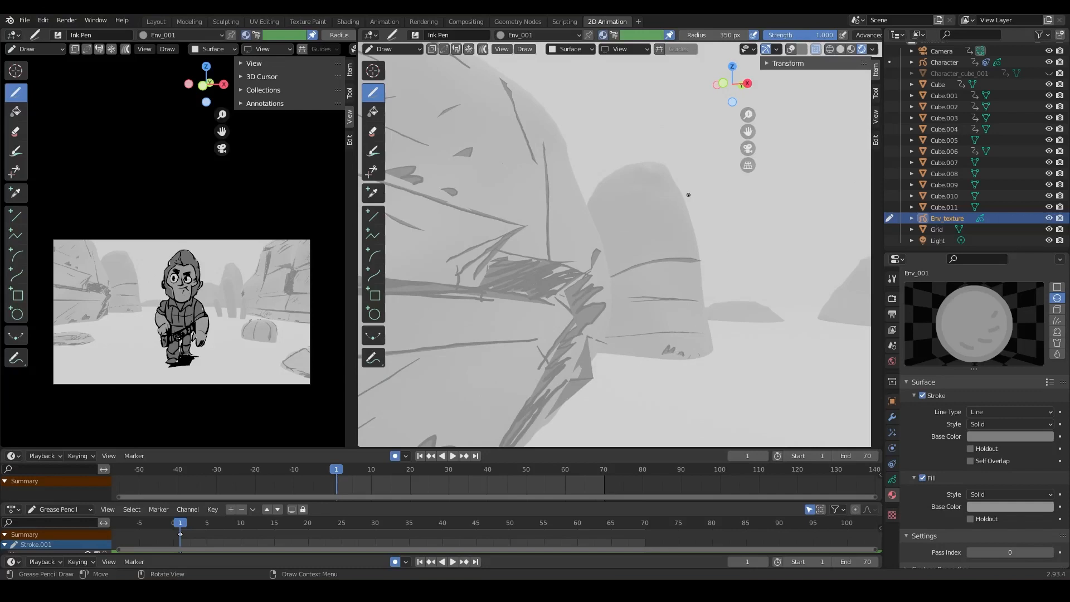
middle_click_drag(676, 209, 746, 264)
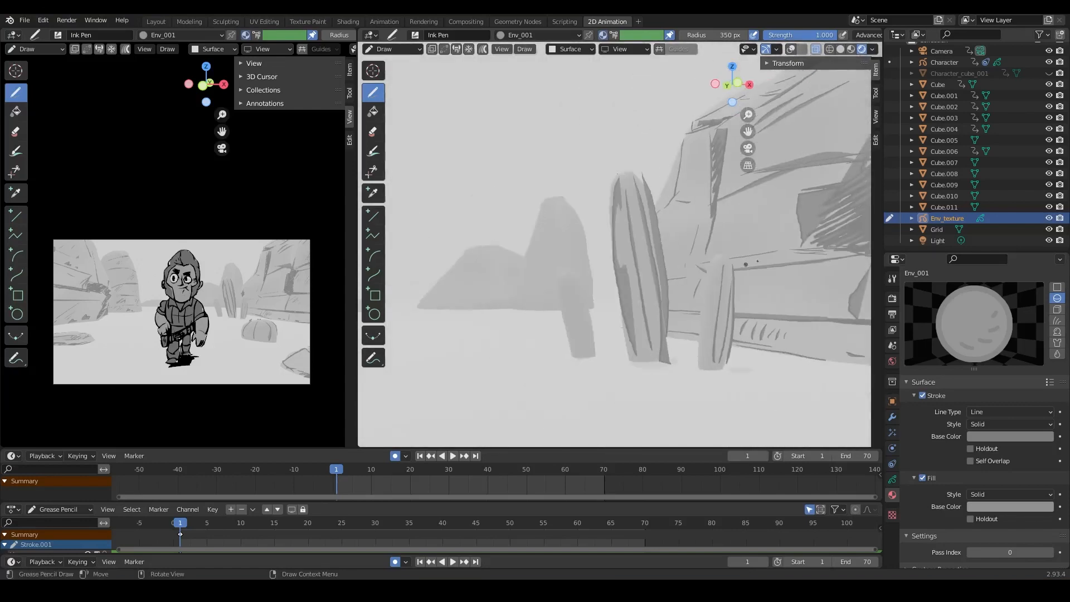
mouse_move(654, 221)
middle_mouse_down()
mouse_move(617, 255)
mouse_move(754, 275)
mouse_move(643, 220)
middle_mouse_up()
middle_click_drag(580, 269, 584, 346)
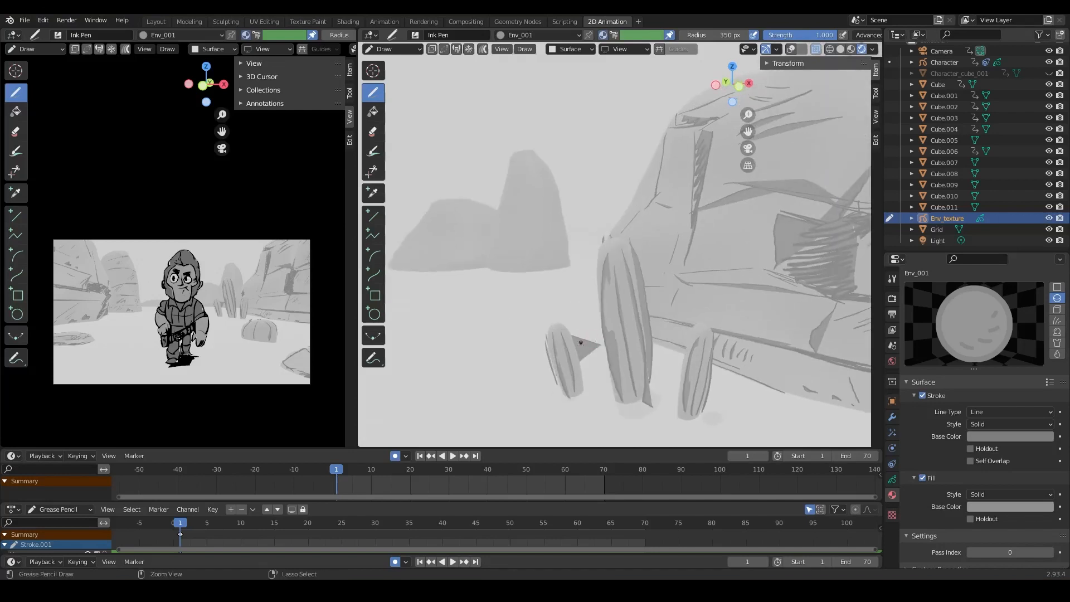
Draw texture lines on the distant background rocks and save the file.
middle_click_drag(619, 268, 662, 356, "ctrl")
middle_click_drag(741, 287, 687, 287, "shift")
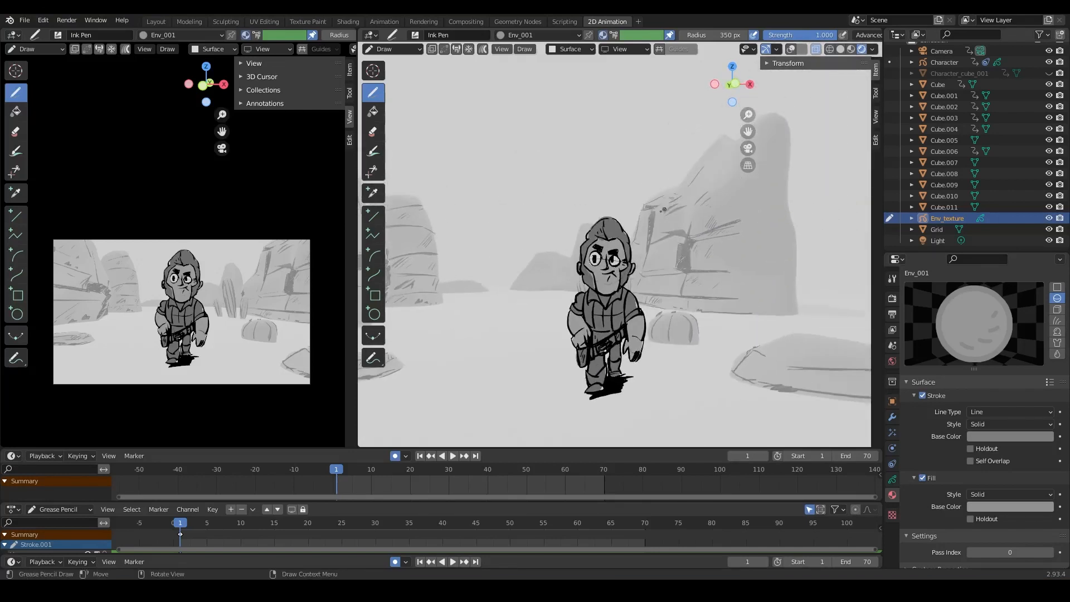
middle_click_drag(664, 210, 642, 230, "ctrl")
middle_click_drag(651, 299, 649, 293)
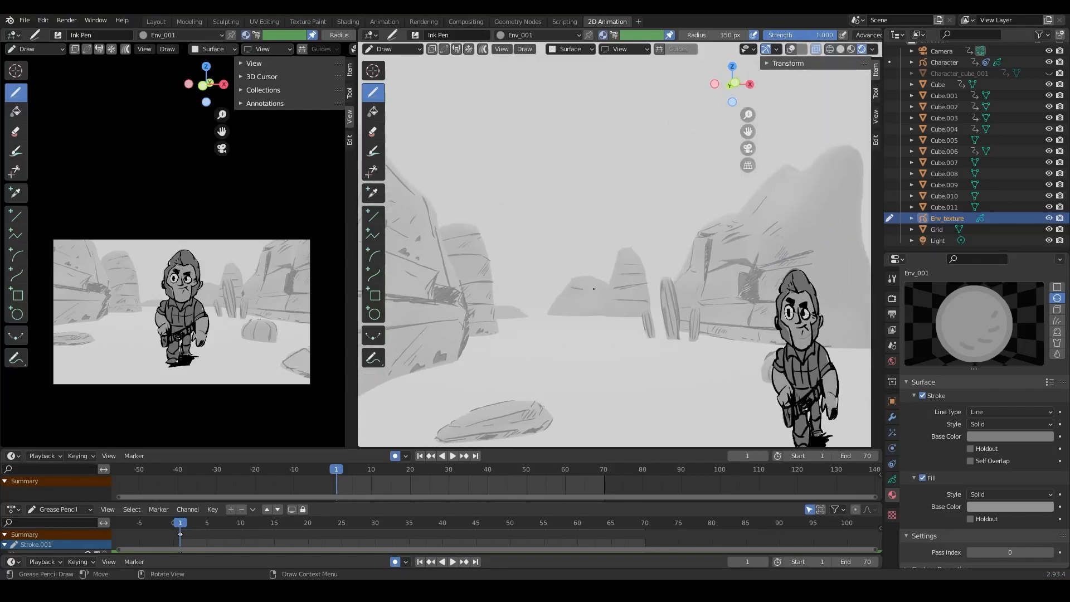
middle_click_drag(572, 284, 588, 301)
key("ctrl+s")
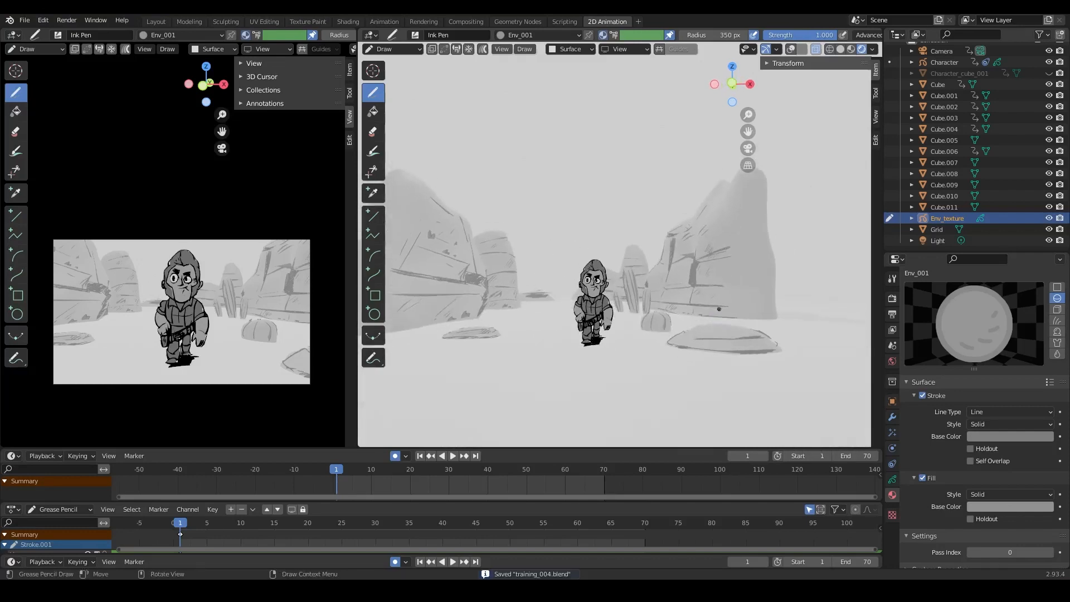
Return to Object Mode, select the ground grid and rename it Earth_01.
key("ctrl+Tab")
left_click(626, 312)
scroll(993, 197, "up", 2)
left_click(993, 249)
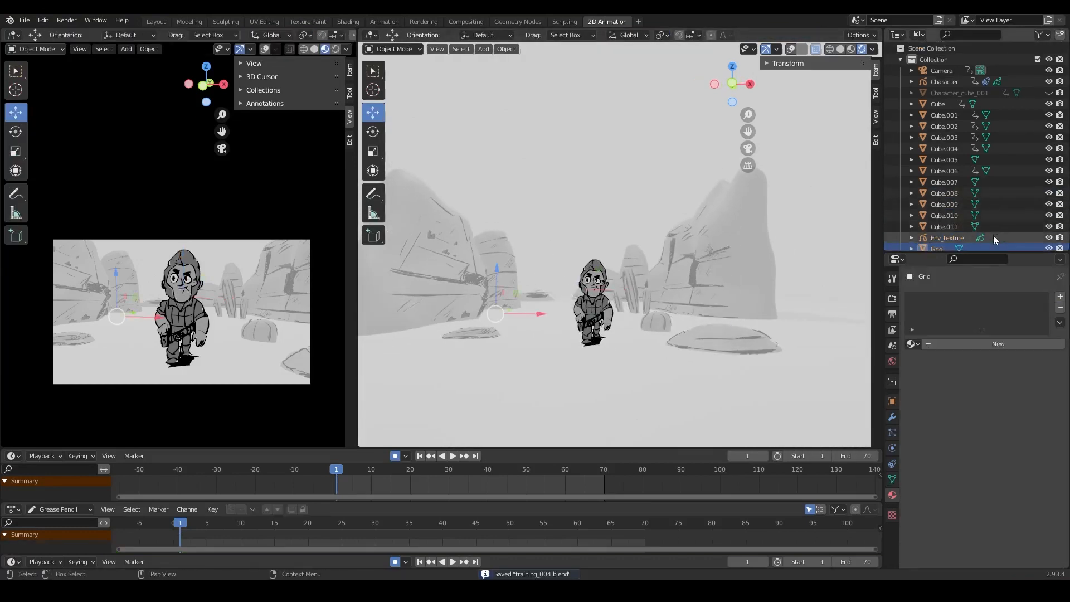
scroll(993, 235, "down", 1)
double_click(942, 229)
type("Earth_01")
key("Return")
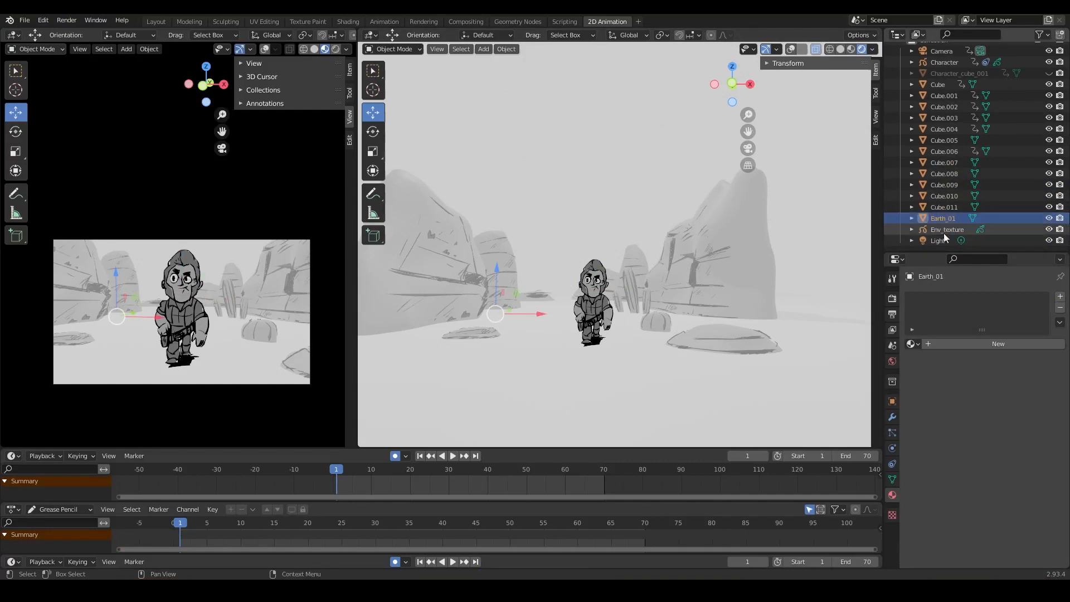
Create a material named Earth_001 on the ground and darken its base color to grey.
left_click(941, 343)
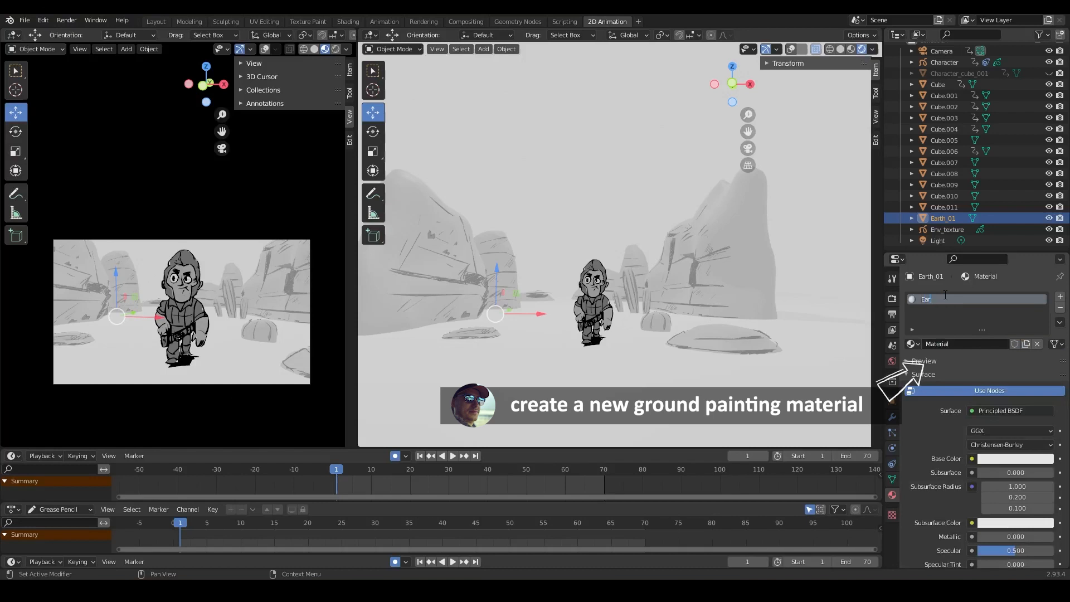
type("Earth_001")
key("Return")
left_click(1016, 458)
left_click_drag(1038, 357, 1039, 376)
Add a Grease Pencil Stroke object in Object Mode and enter Draw mode on it.
key("ctrl+Tab")
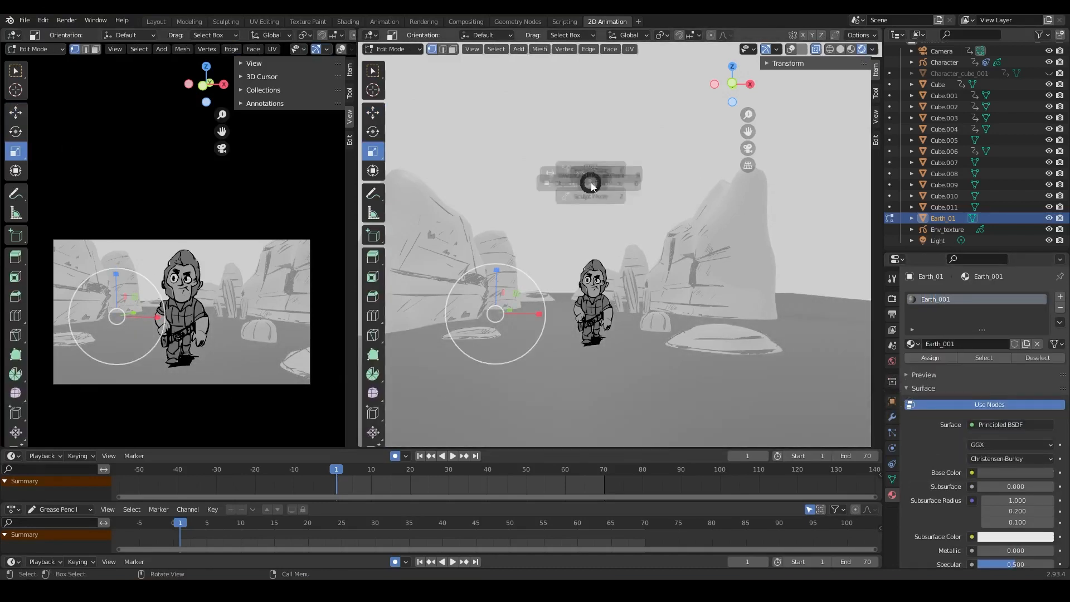
key("shift+a")
mouse_move(588, 213)
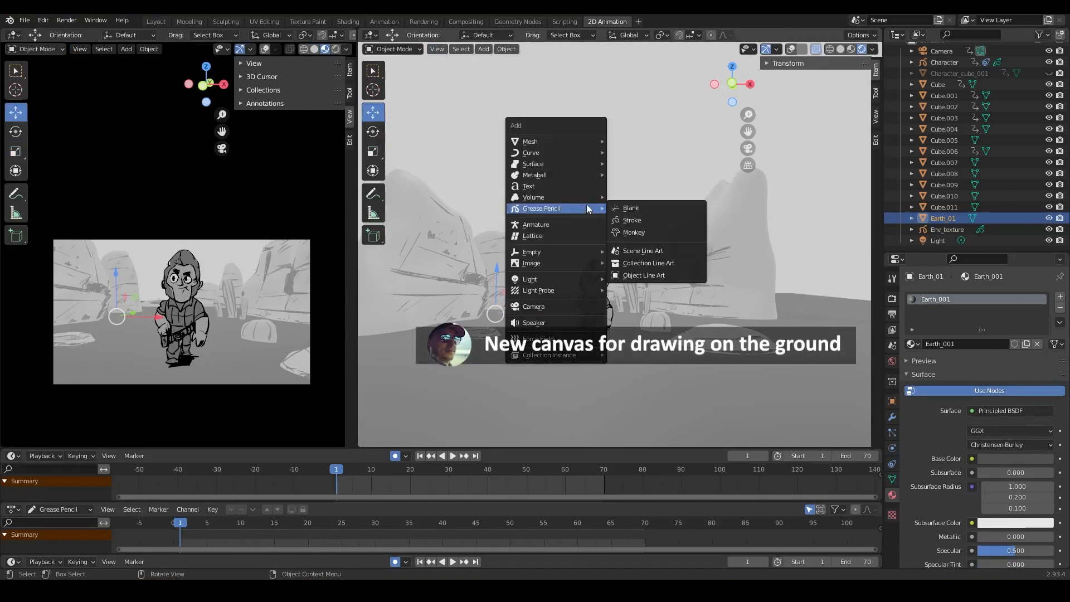
left_click(654, 221)
key("ctrl+Tab")
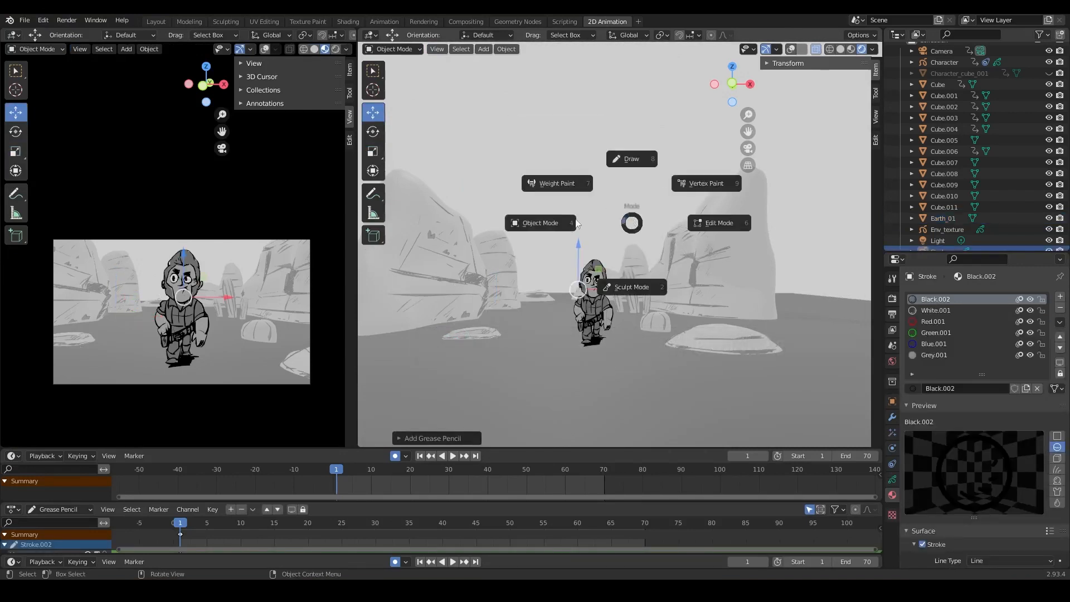
left_click(634, 223)
Rename the new Grease Pencil object Earth_texture and save the file.
scroll(987, 210, "down", 1)
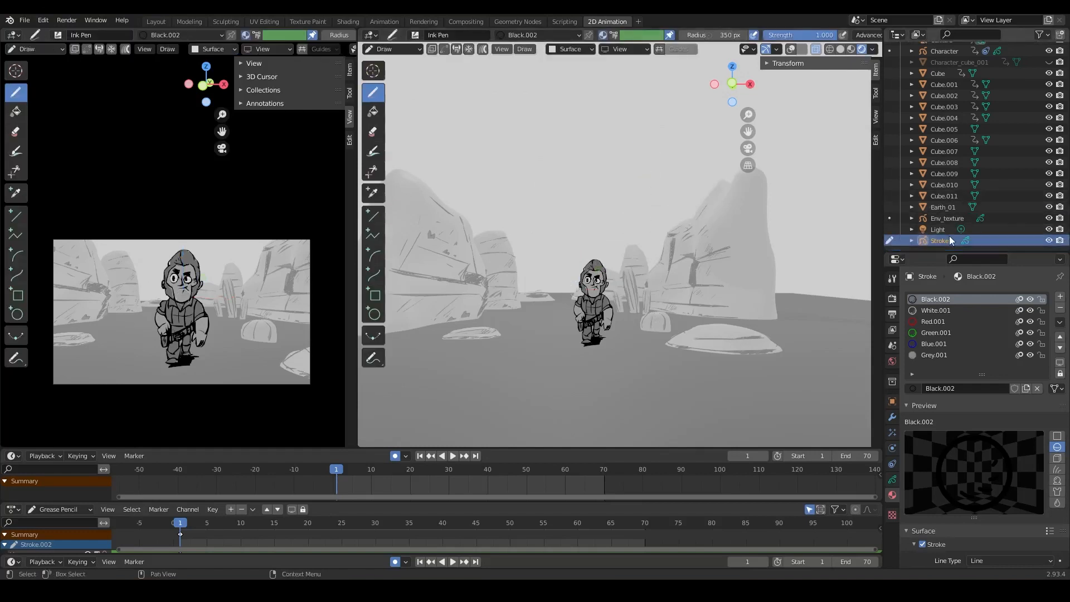
double_click(947, 239)
type("Earth_")
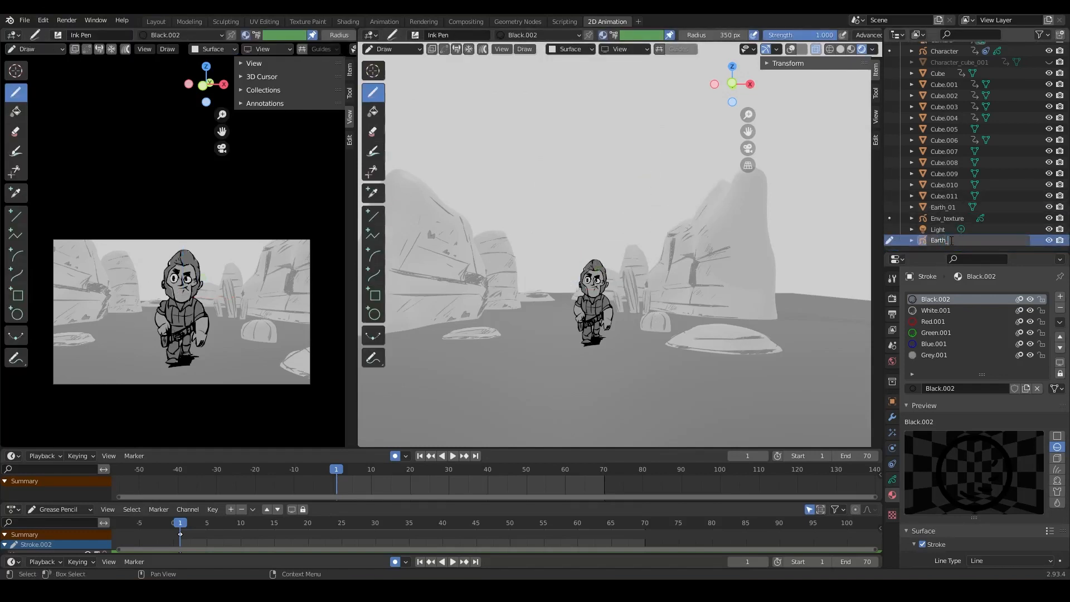
type("texture")
key("Return")
key("ctrl+s")
Set the Surface stroke placement offset to 0.005 for drawing on the ground.
mouse_move(641, 307)
middle_mouse_down()
mouse_move(730, 304)
mouse_move(655, 301)
middle_mouse_up()
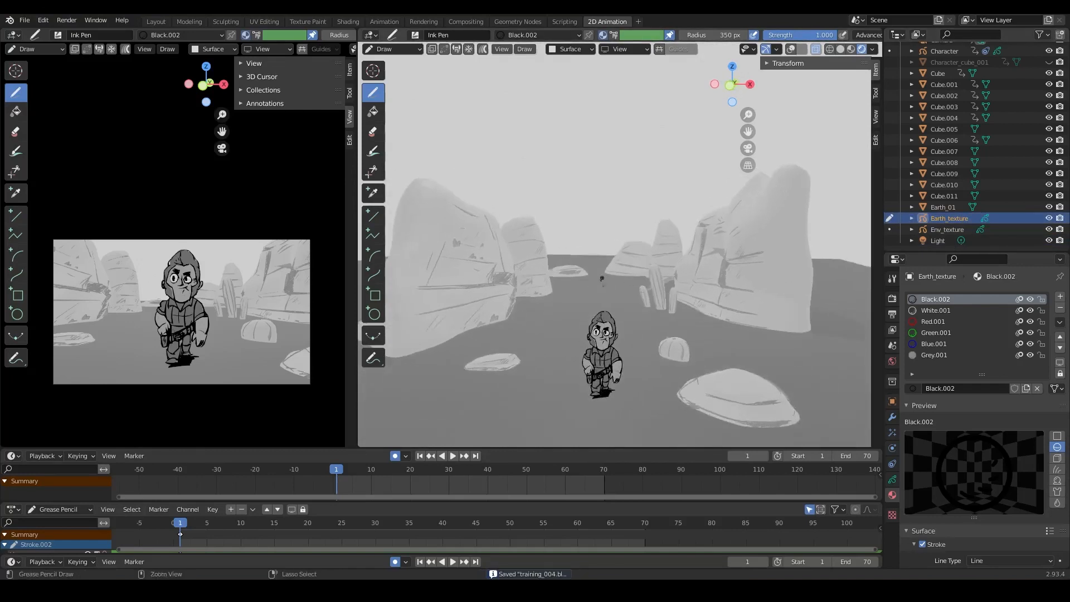
middle_click_drag(650, 160, 591, 59)
left_click(579, 49)
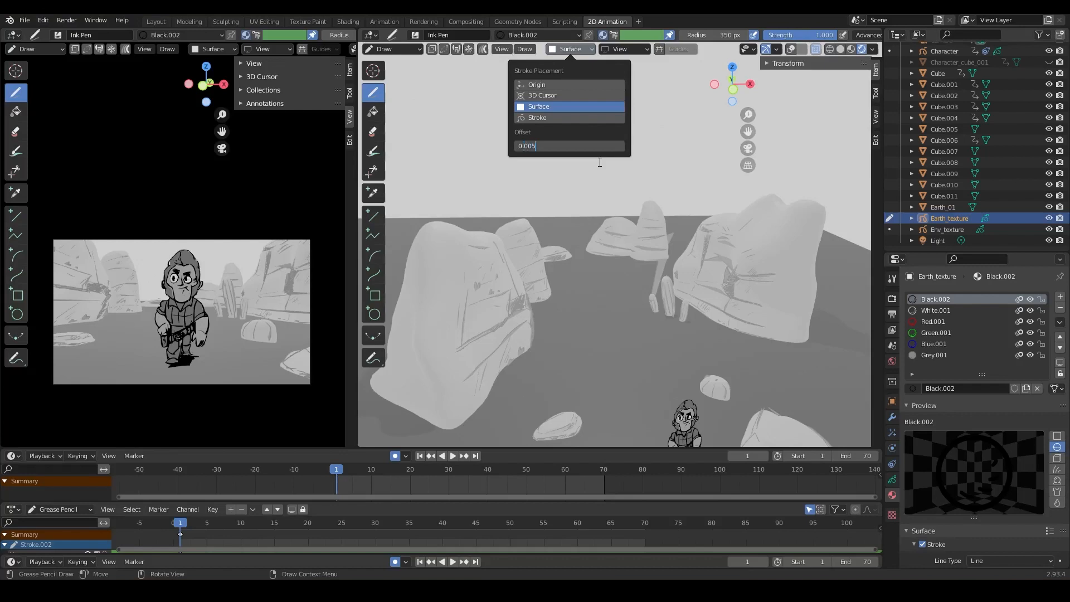
key("Return")
Draw a short trial stroke on the ground and undo it.
mouse_move(623, 409)
middle_mouse_down()
mouse_move(664, 342)
mouse_move(655, 279)
middle_mouse_up()
left_click_drag(608, 351, 625, 351)
key("ctrl+z")
middle_click_drag(720, 370, 540, 344, "shift")
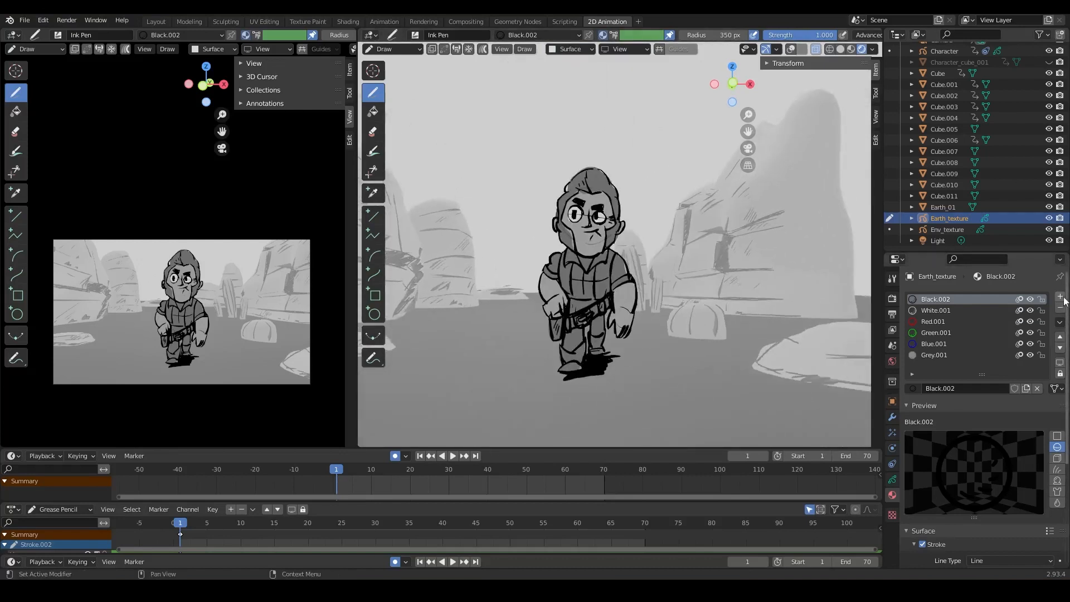
Add a new material slot to the Earth_texture object and name the material Earth_texture.
left_click(1061, 298)
left_click(987, 389)
double_click(926, 366)
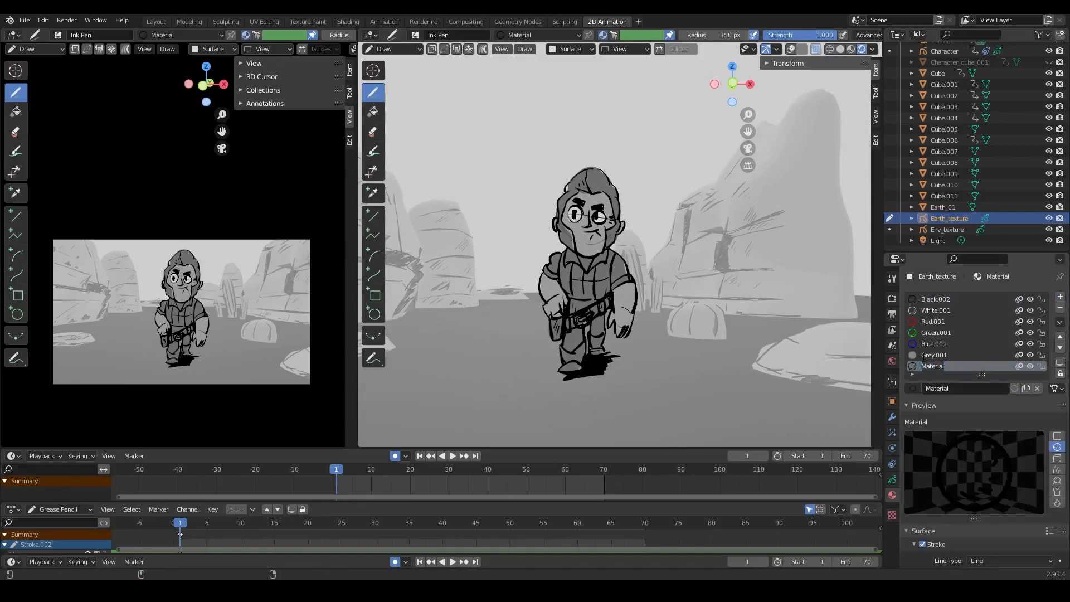
type("Earth")
key("Return")
Give the Earth_texture material a mid-grey stroke colour, enable its fill and set a similar grey, testing it with a ground stroke.
scroll(989, 473, "down", 5)
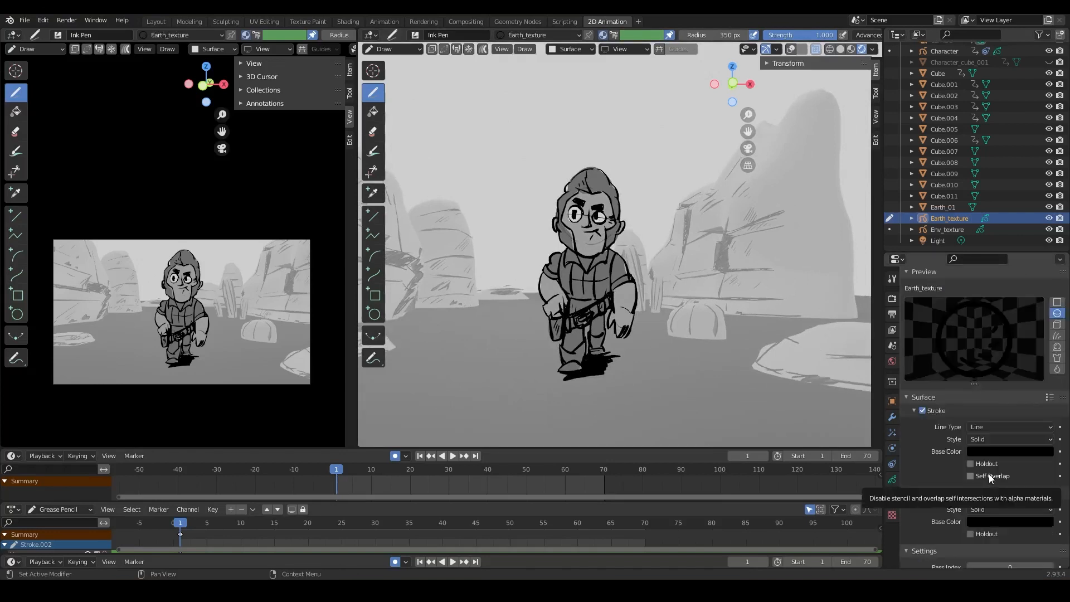
left_click(1006, 523)
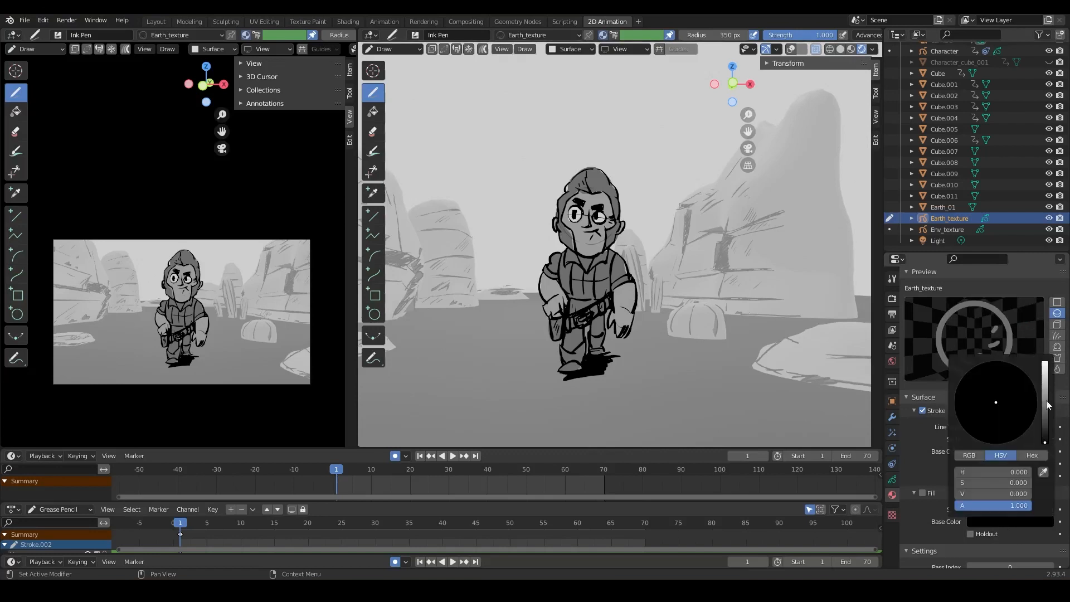
mouse_move(1046, 400)
left_mouse_down()
mouse_move(1045, 378)
mouse_move(1046, 409)
left_mouse_up()
left_click(923, 492)
left_click(995, 519)
left_click_drag(644, 364, 658, 370)
mouse_move(689, 363)
middle_mouse_down()
mouse_move(738, 375)
mouse_move(704, 370)
middle_mouse_up()
left_click(1035, 449)
left_click_drag(1046, 410, 1046, 414)
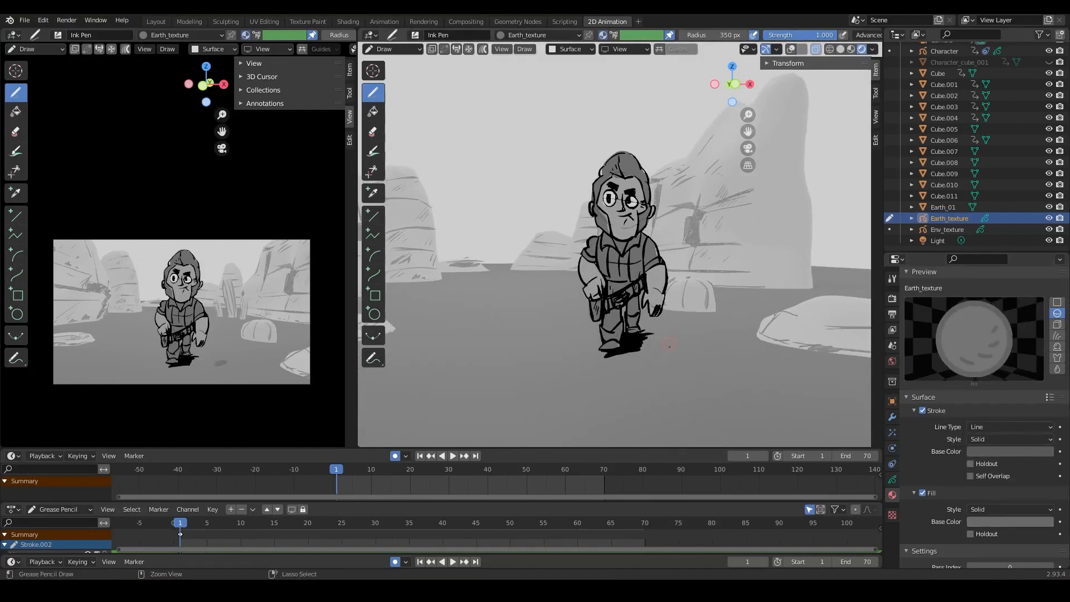
Draw flat stones, cracks and small pebbles on the ground around the character and right-hand cacti, undoing the last two strokes.
middle_click_drag(691, 313, 722, 314)
middle_click_drag(633, 377, 488, 350)
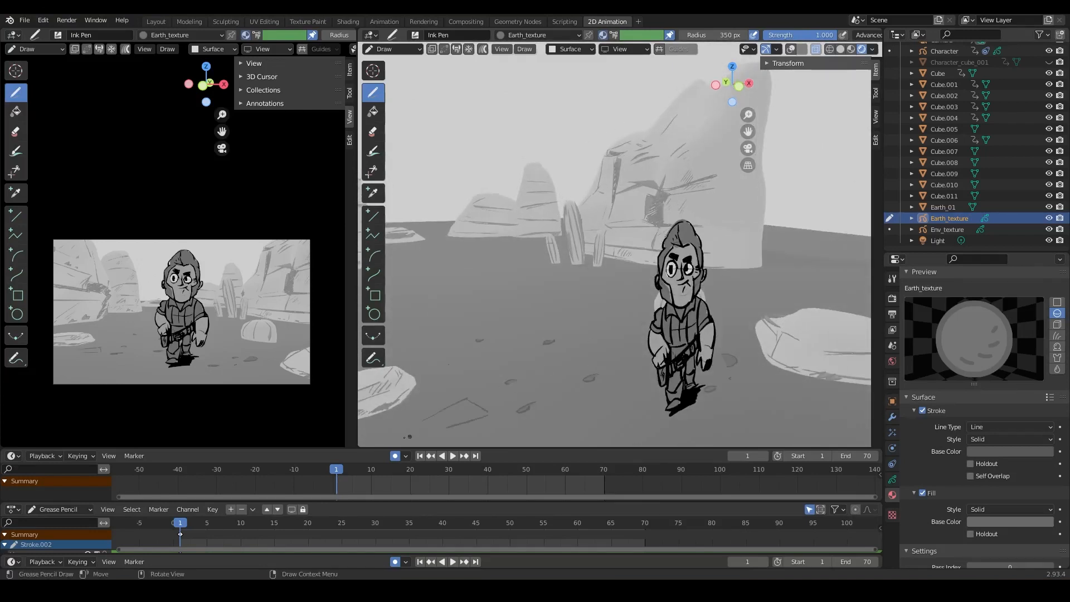
middle_click_drag(511, 420, 783, 308)
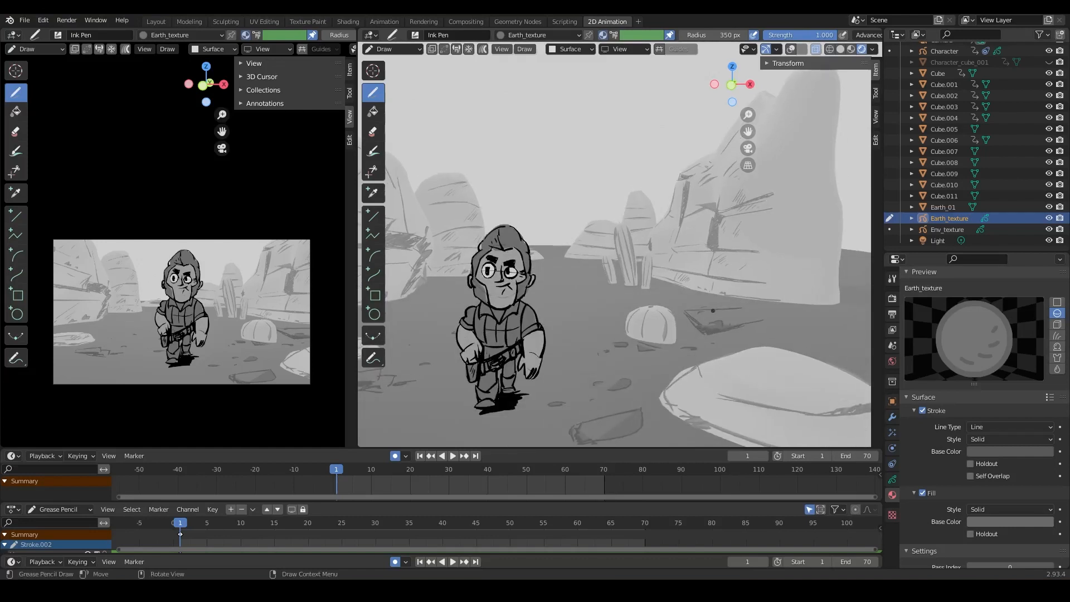
middle_click_drag(684, 316, 735, 316)
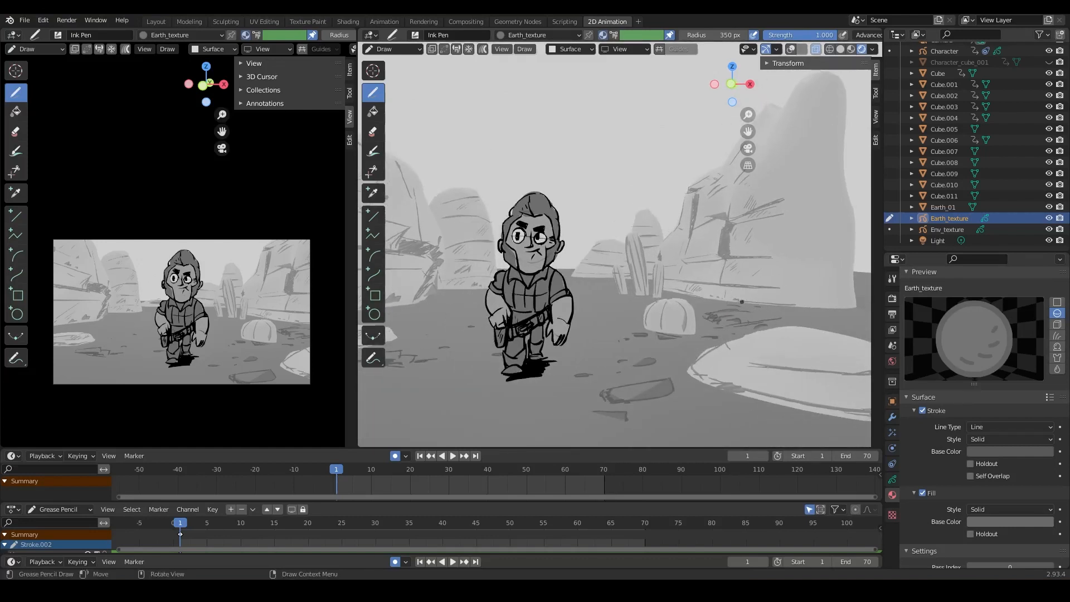
key("ctrl+z")
key("ctrl+z")
Draw pebbles, cracks and a large flat stone on the ground on the character's left side and save the file.
middle_click_drag(720, 317, 616, 339)
middle_click_drag(541, 361, 592, 360)
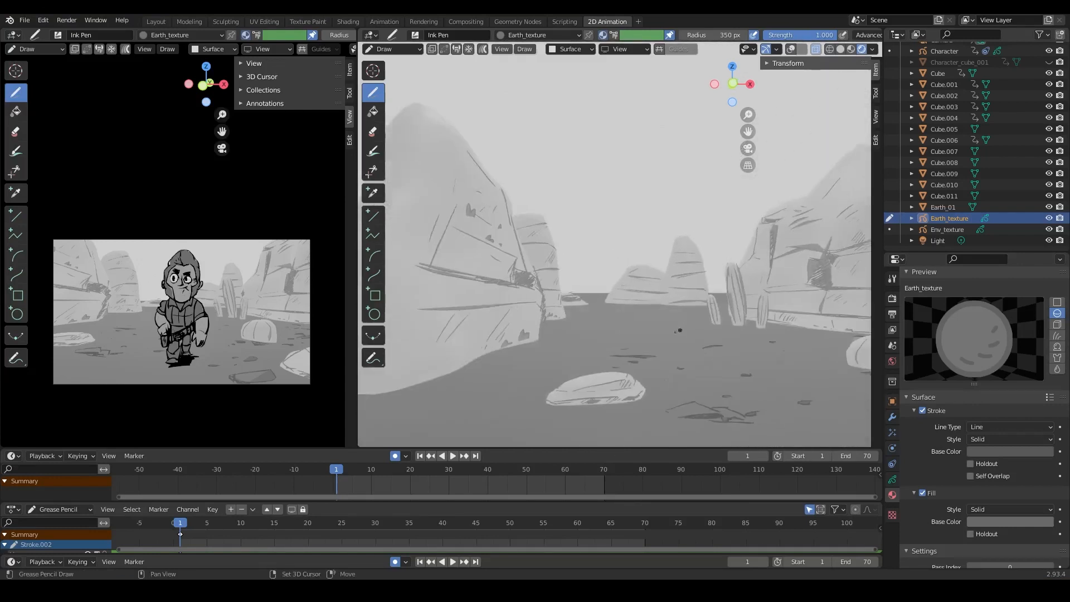
middle_click_drag(680, 359, 685, 344)
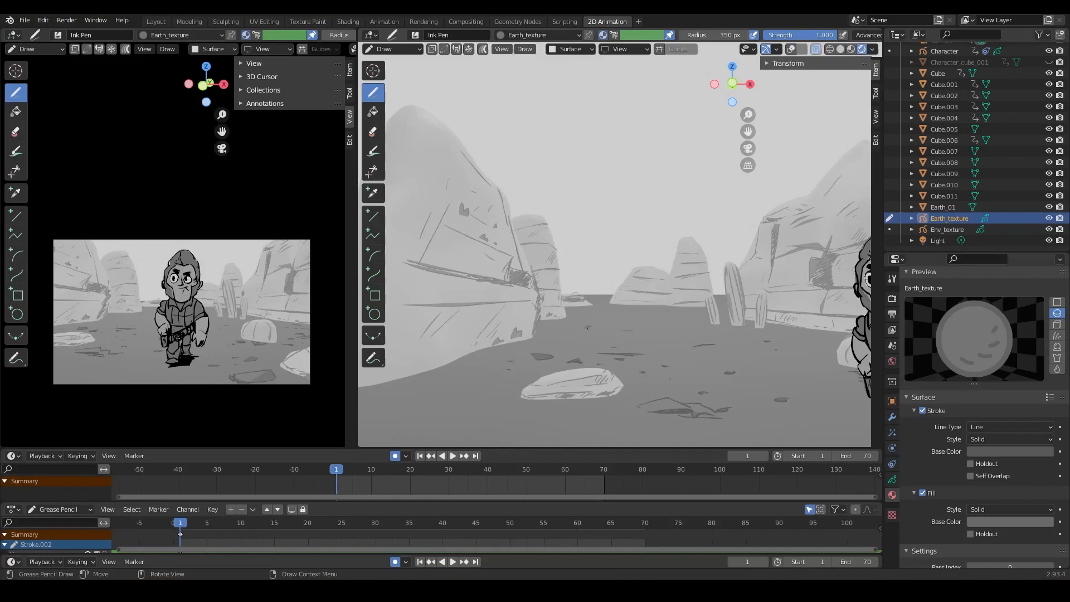
middle_click_drag(588, 328, 574, 420)
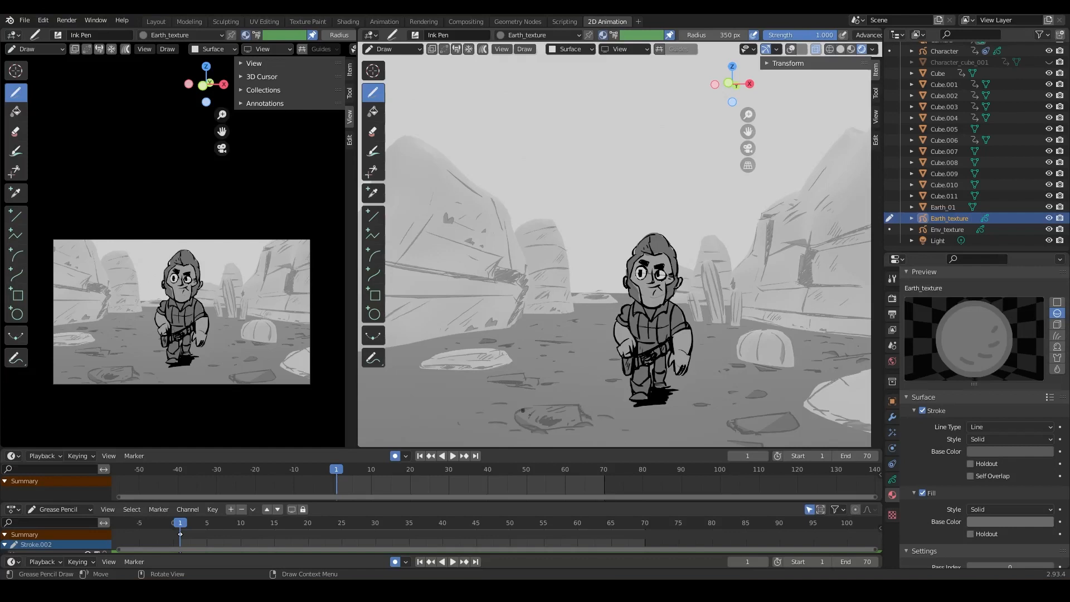
mouse_move(523, 411)
left_mouse_down("ctrl")
mouse_move(561, 421)
mouse_move(550, 428)
left_mouse_up("ctrl")
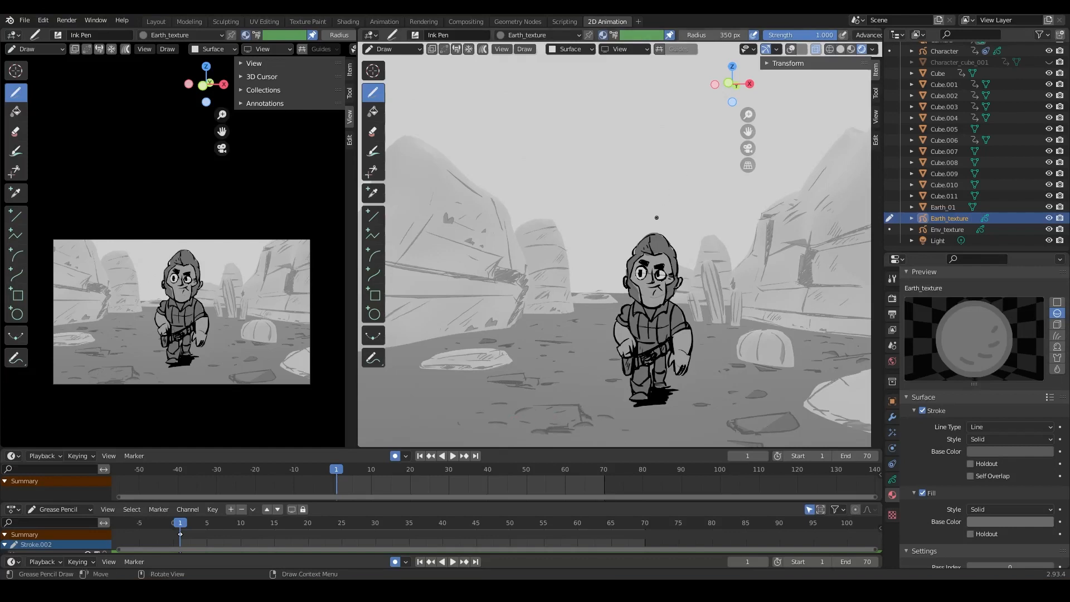
middle_click_drag(727, 211, 747, 305)
key("ctrl+s")
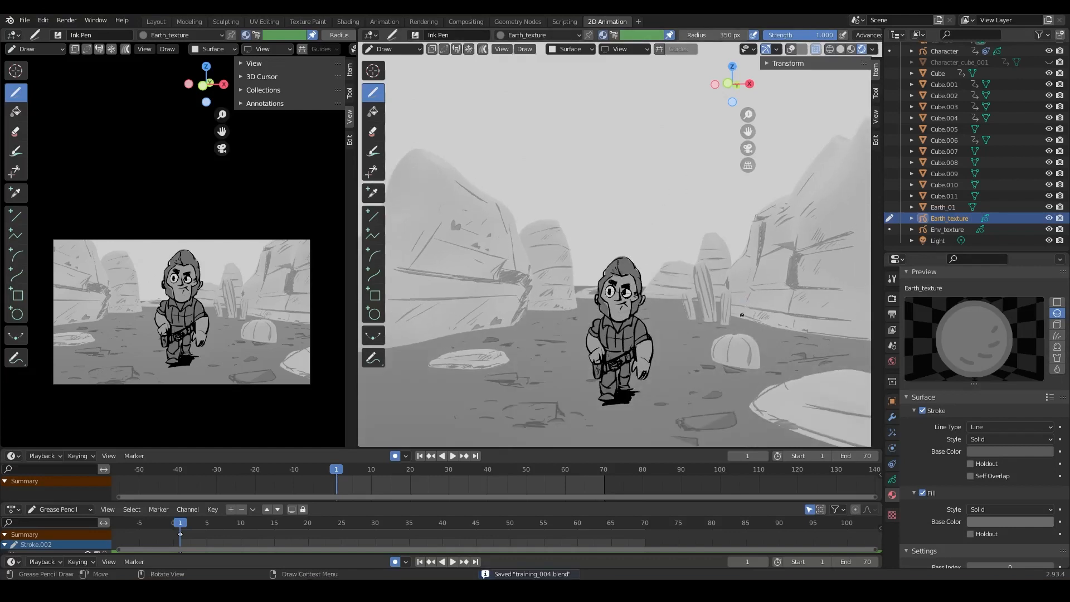
Switch drawing to the Env_texture object and set stroke placement to Stroke with First Point as the target.
left_click(954, 229)
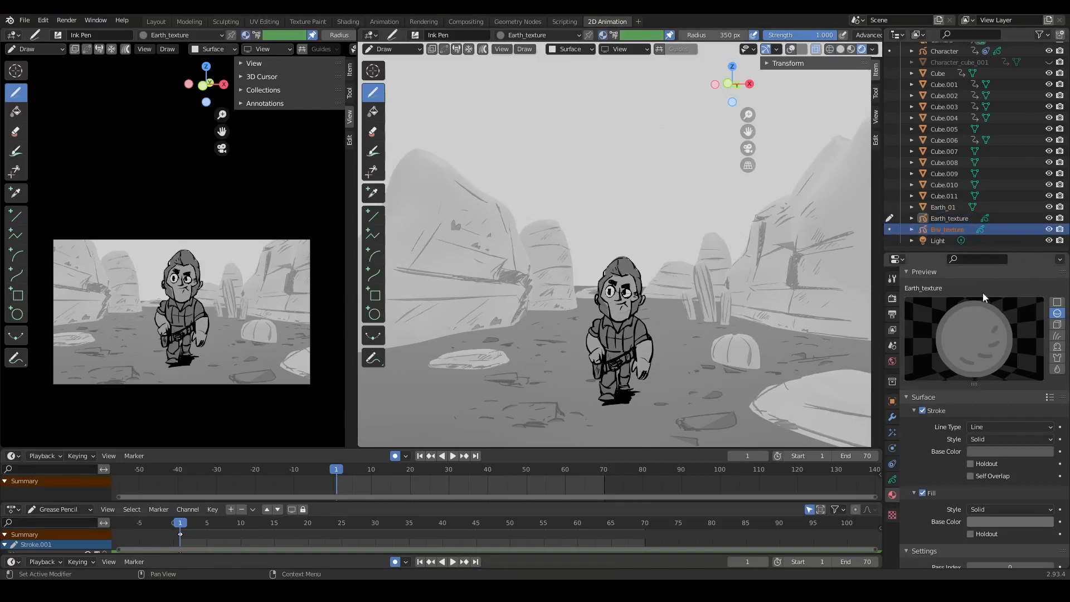
left_click(890, 229)
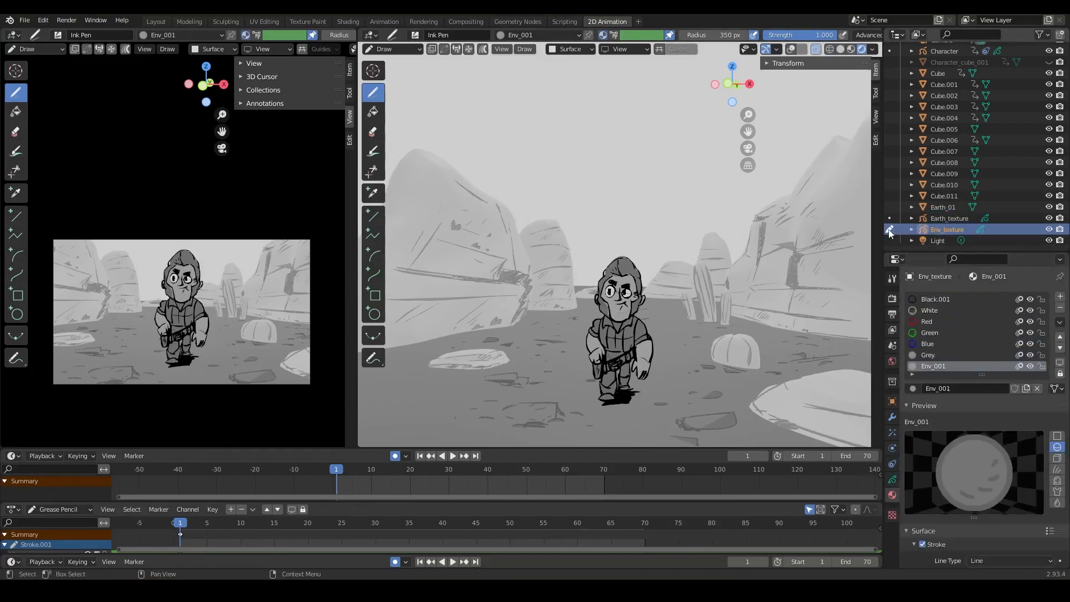
mouse_move(791, 334)
middle_mouse_down("shift")
mouse_move(745, 328)
mouse_move(744, 305)
middle_mouse_up("shift")
left_click(571, 49)
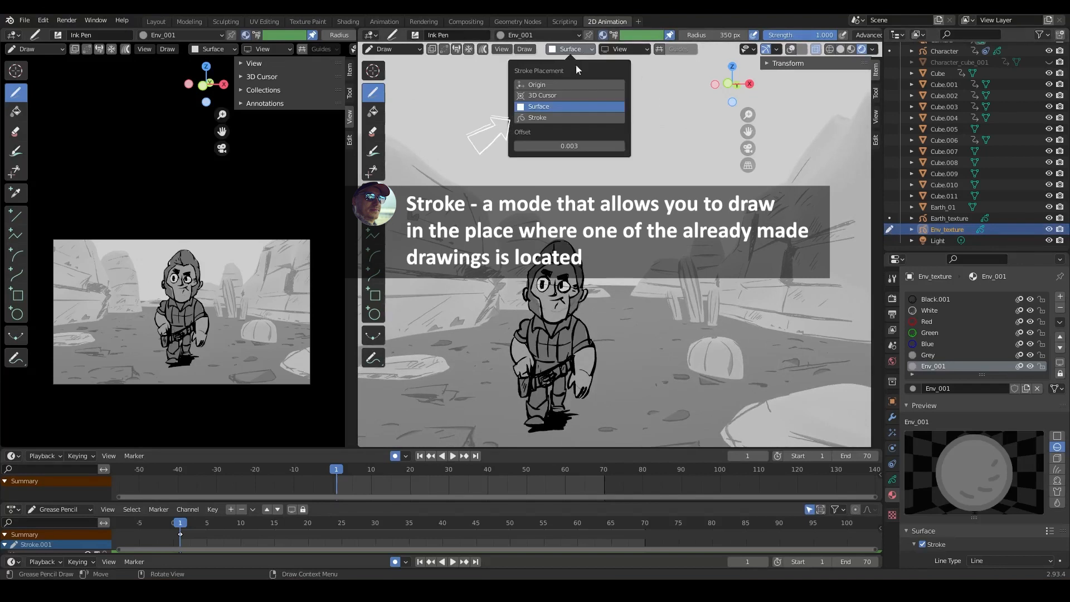
left_click(562, 117)
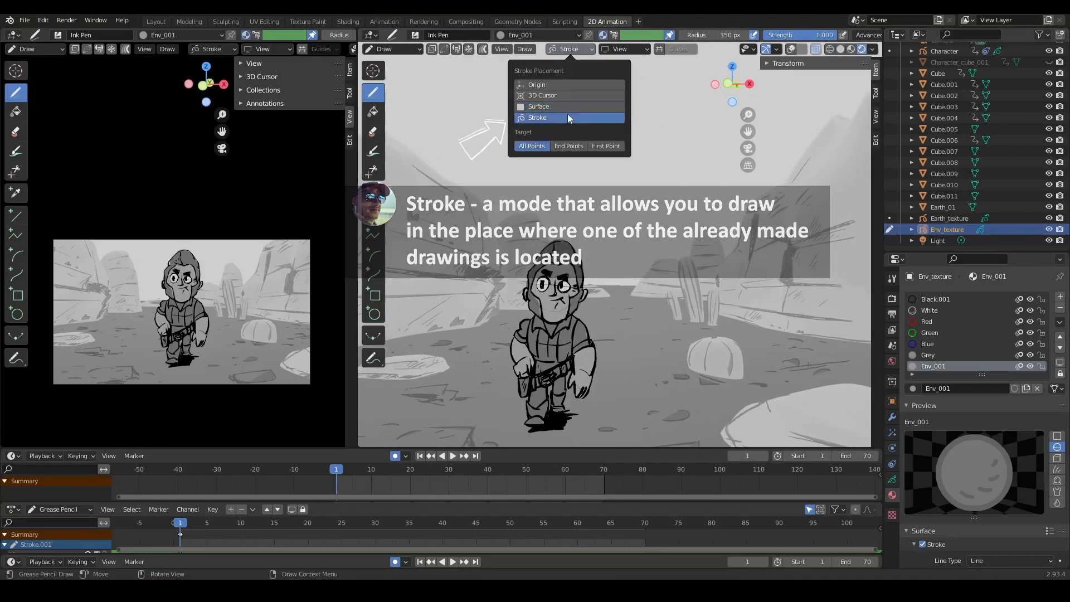
left_click(619, 146)
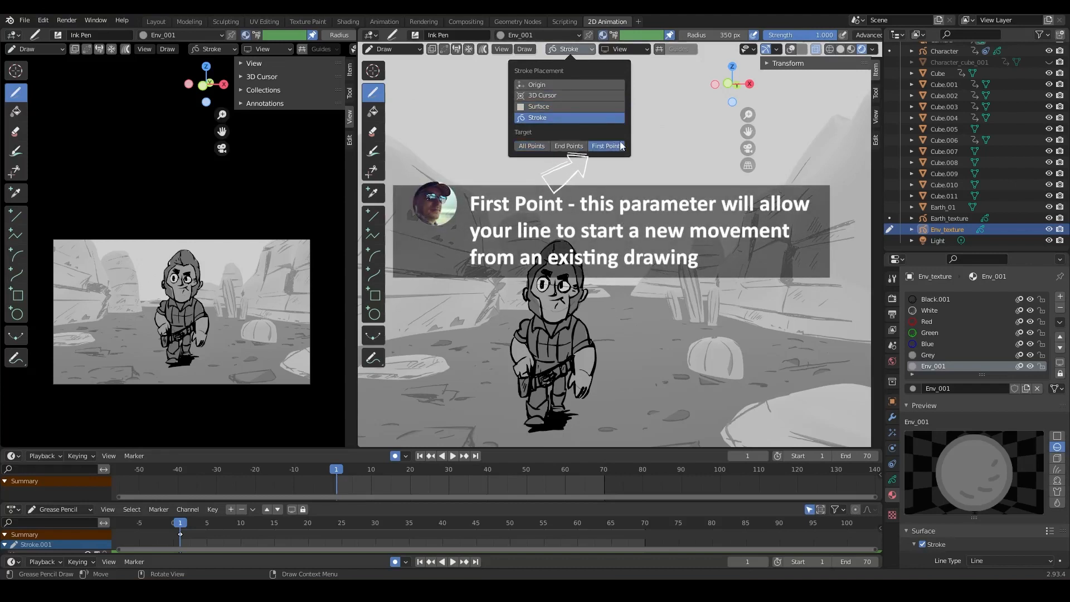
Draw texture strokes on and around the bases of the cacti beside the right-hand rock with the Env_001 material.
mouse_move(785, 303)
middle_mouse_down("ctrl")
mouse_move(731, 303)
mouse_move(713, 334)
middle_mouse_up("ctrl")
left_click_drag(714, 357, 705, 367)
middle_click_drag(726, 371, 557, 371)
middle_click_drag(595, 402, 635, 339)
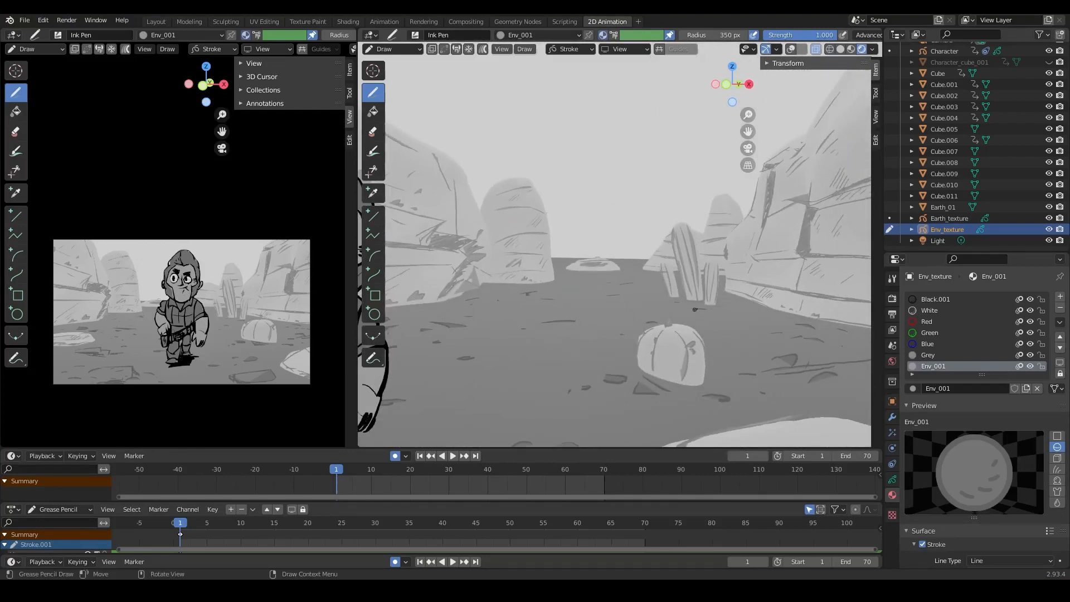
middle_click_drag(695, 310, 544, 314)
middle_click_drag(551, 367, 789, 308)
Choose the Grey material and draw small round cacti near the left-hand rock and beside the distant tall cacti.
left_click(928, 355)
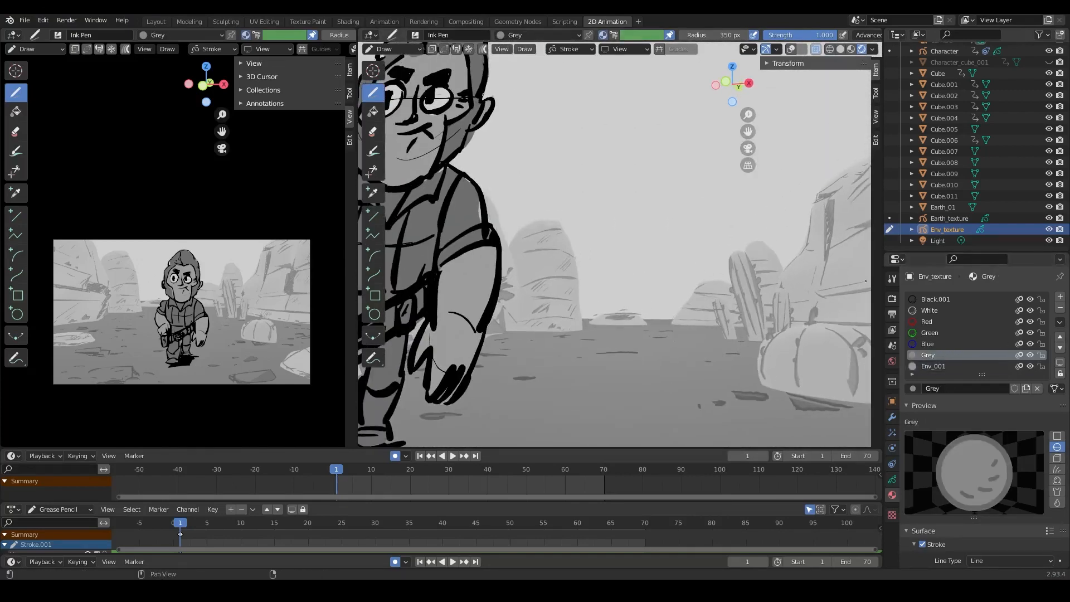
middle_click_drag(742, 351, 720, 343)
middle_click_drag(796, 313, 633, 344)
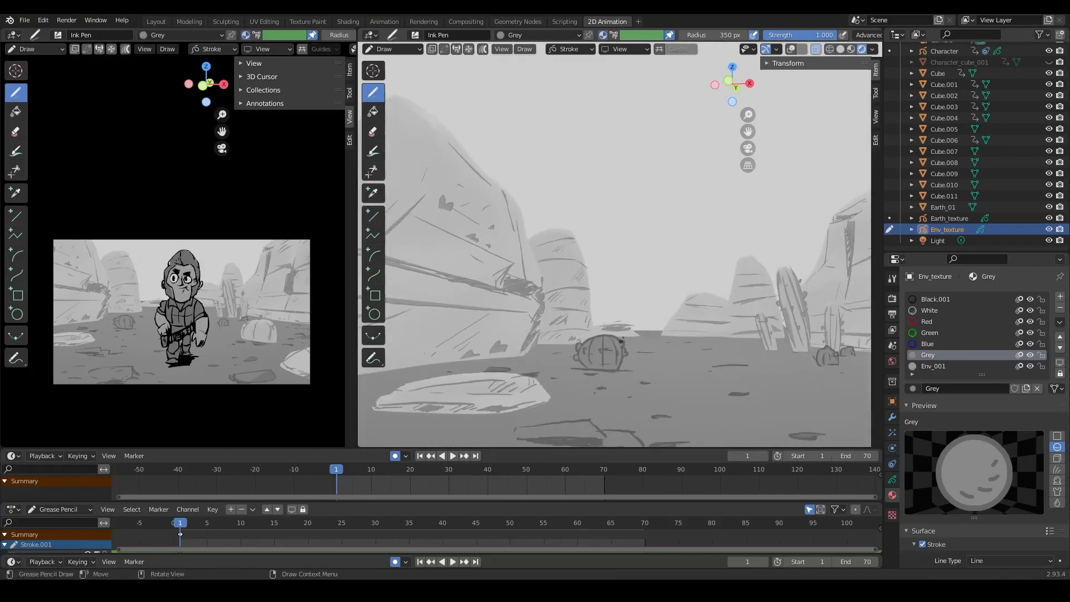
scroll(656, 321, "down", 1)
left_click_drag(565, 408, 603, 408)
left_click_drag(574, 370, 564, 393)
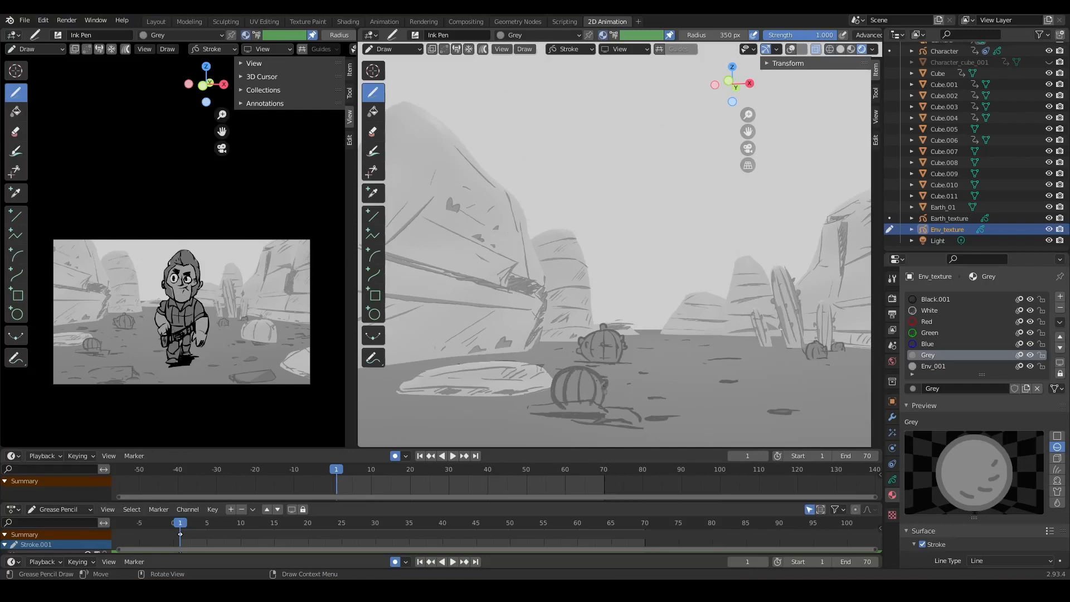
Draw tall cacti in front of the left and right rocks and farther back, plus another round cactus in the left group.
middle_click_drag(569, 407, 611, 246)
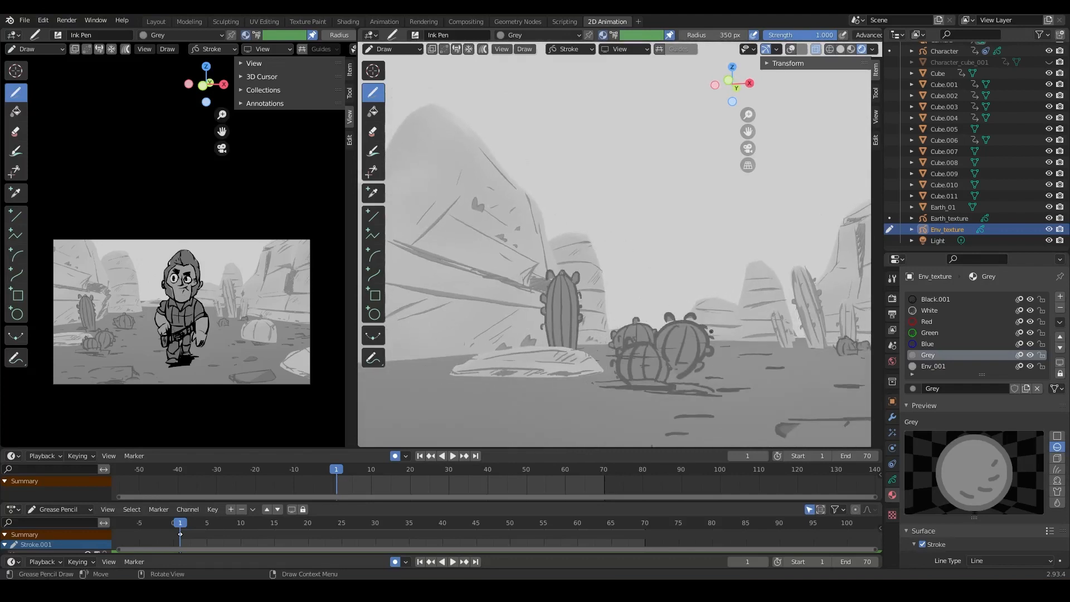
middle_click_drag(712, 332, 760, 289)
scroll(746, 345, "up", 3)
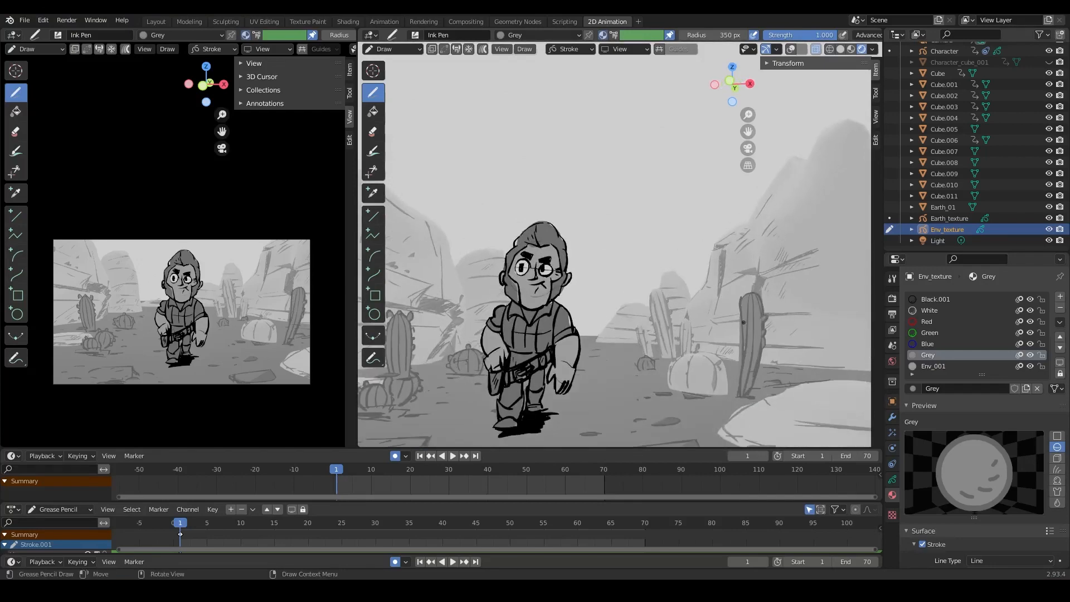
middle_click_drag(774, 350, 548, 346)
left_click_drag(548, 346, 548, 304)
middle_click_drag(548, 305, 564, 277)
scroll(561, 281, "up", 3)
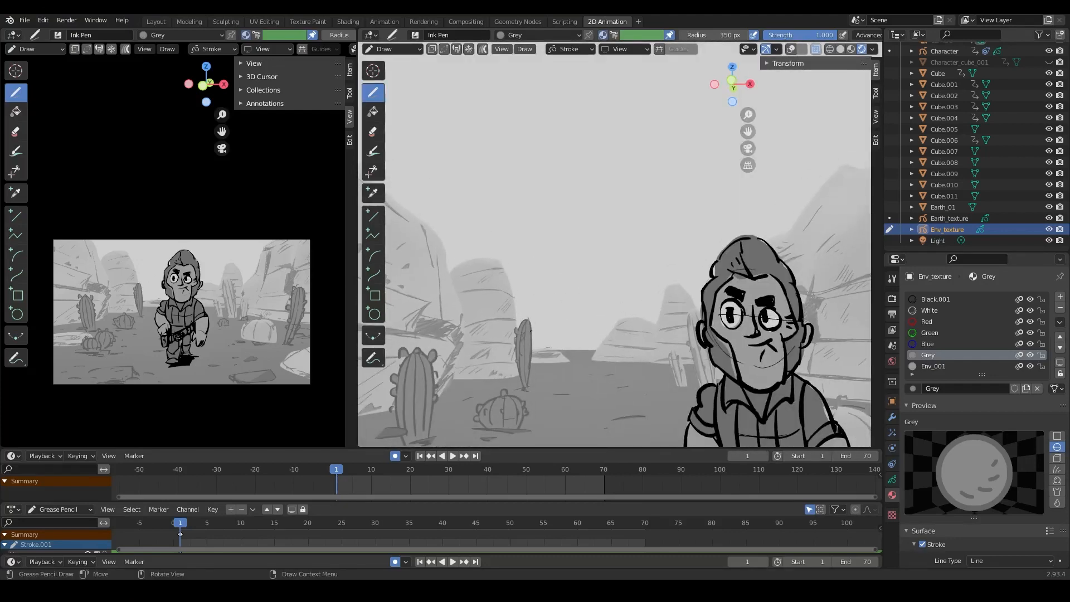
middle_click_drag(522, 387, 532, 380)
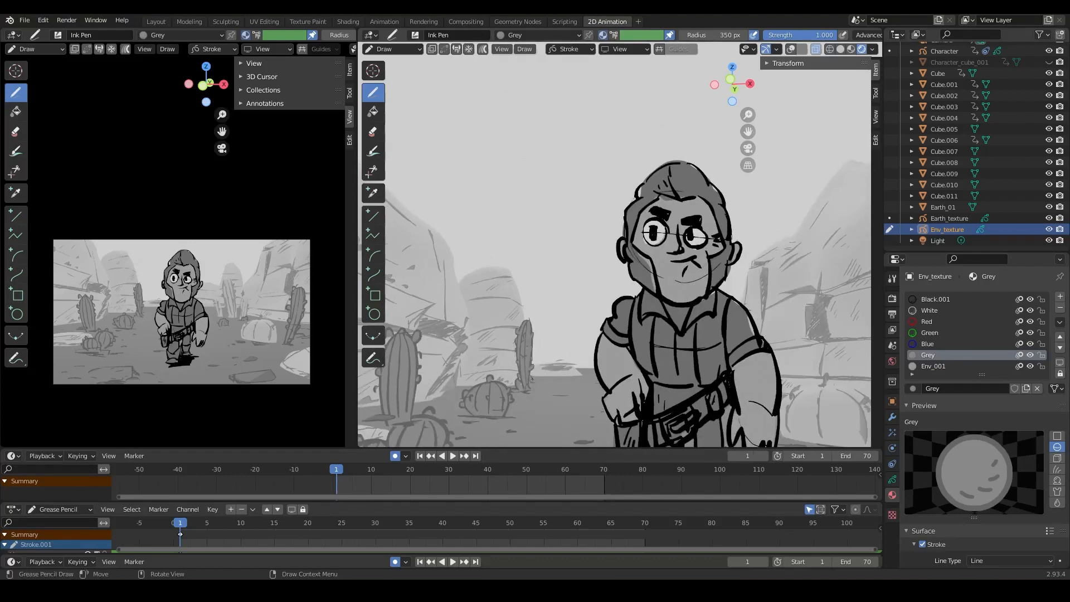
Go to frame 70, save the file and duplicate the Env_texture drawing as a keyframe there.
left_click_drag(557, 503, 645, 502)
key("ctrl+s")
key("i")
left_click(669, 396)
Set stroke placement to Surface and draw rounded stone outlines on the foreground ground around the character, undoing one stray stroke.
middle_click_drag(668, 396, 705, 351)
scroll(705, 351, "down", 8)
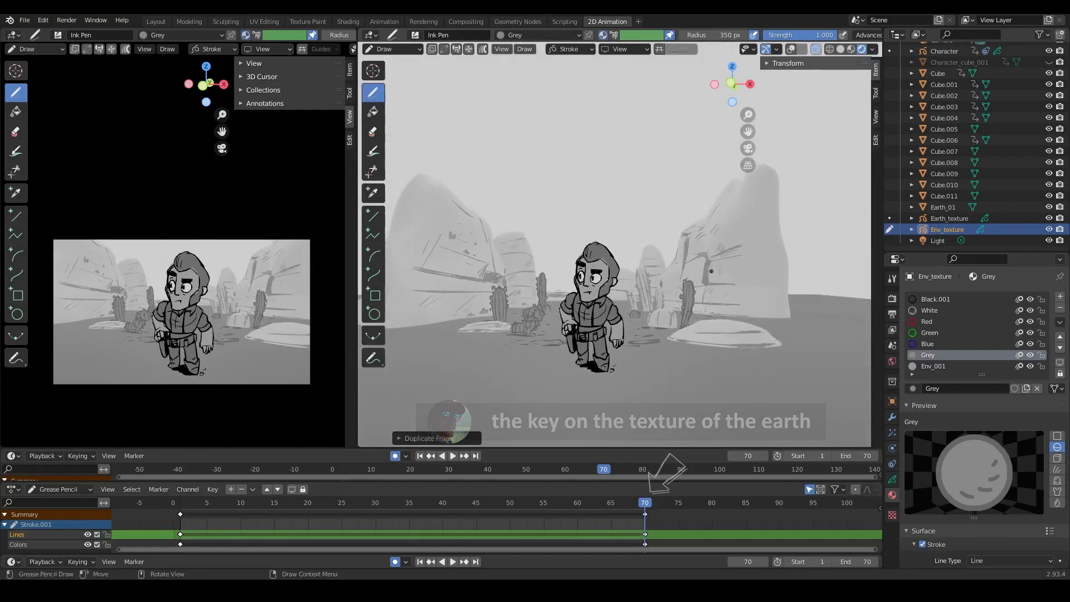
left_click(587, 49)
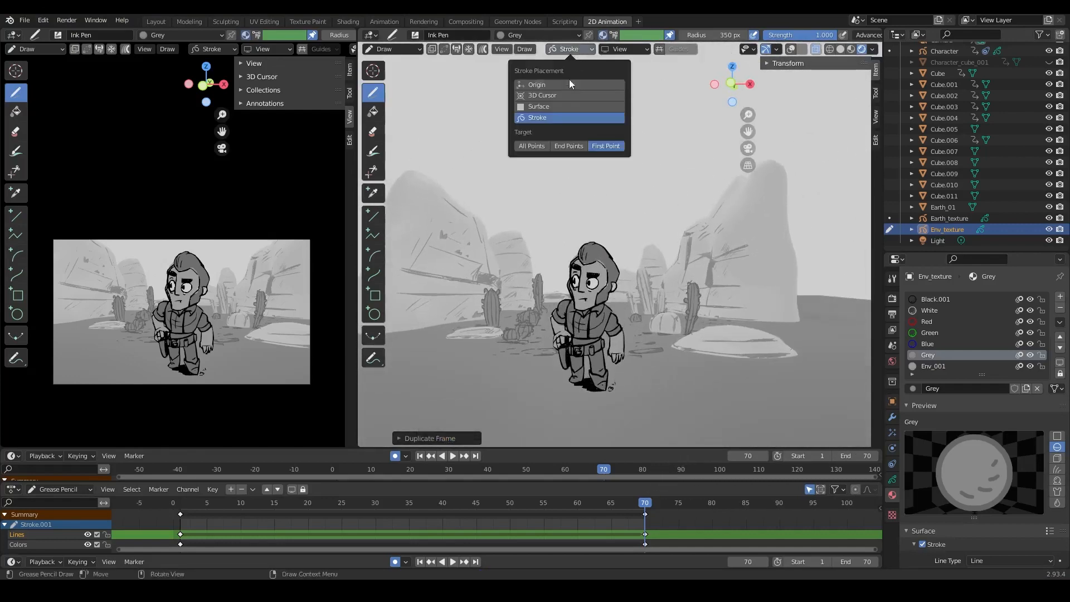
left_click(571, 111)
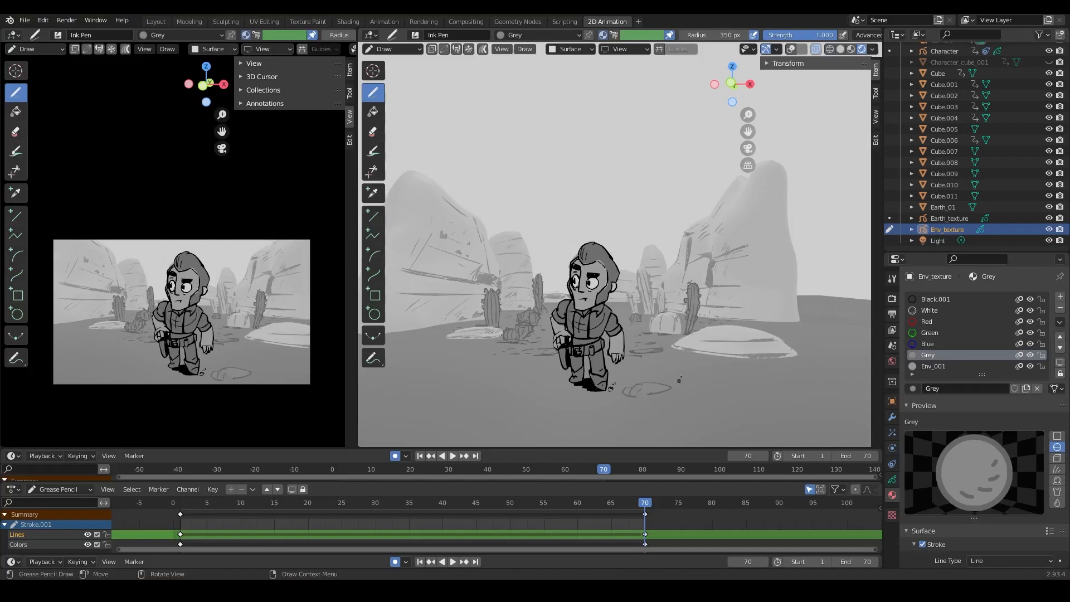
left_click_drag(562, 417, 561, 417)
key("ctrl+z")
left_click_drag(478, 396, 480, 398)
mouse_move(425, 330)
middle_mouse_down()
mouse_move(641, 334)
mouse_move(502, 343)
mouse_move(788, 348)
mouse_move(613, 312)
middle_mouse_up()
Set stroke placement to Stroke and draw a large foreground cactus on the right and small plants growing from the ground outlines.
left_click(568, 49)
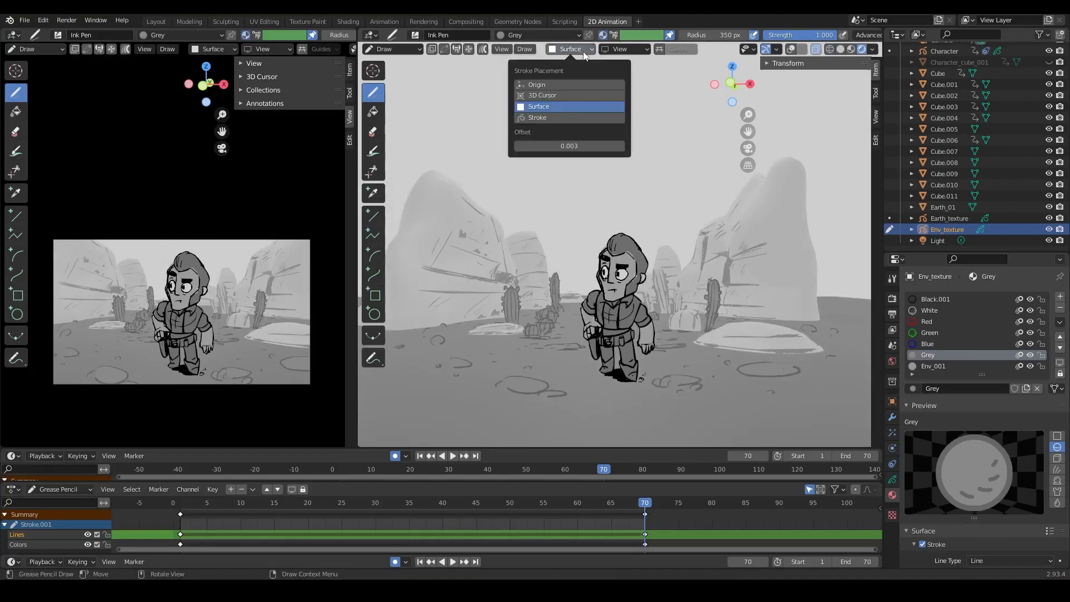
left_click(564, 117)
mouse_move(667, 205)
middle_mouse_down()
mouse_move(724, 284)
mouse_move(737, 335)
middle_mouse_up()
left_click_drag(736, 335, 753, 335)
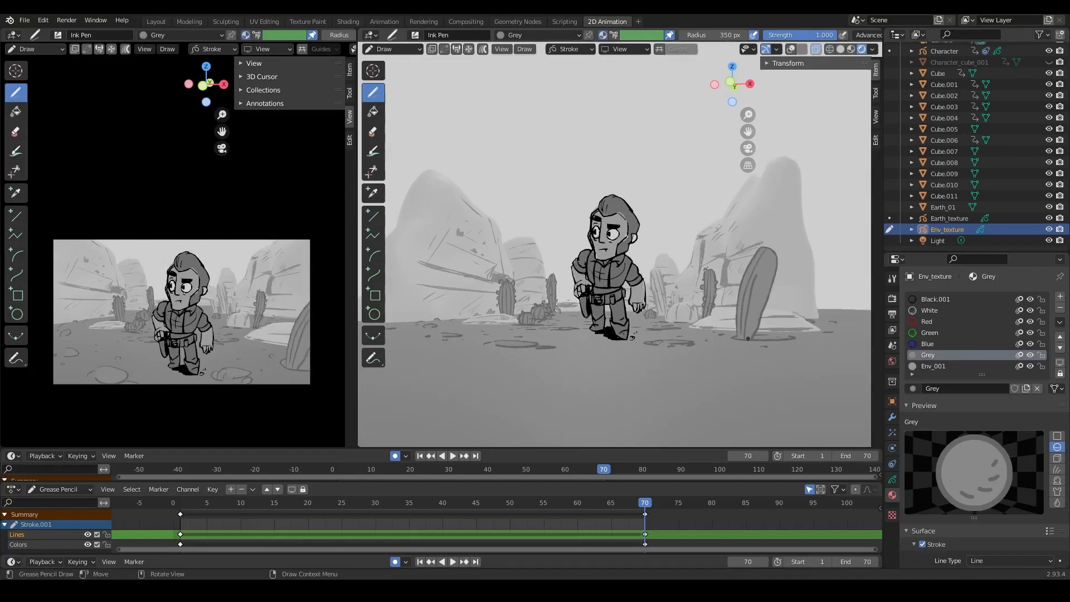
middle_click_drag(734, 273, 720, 235)
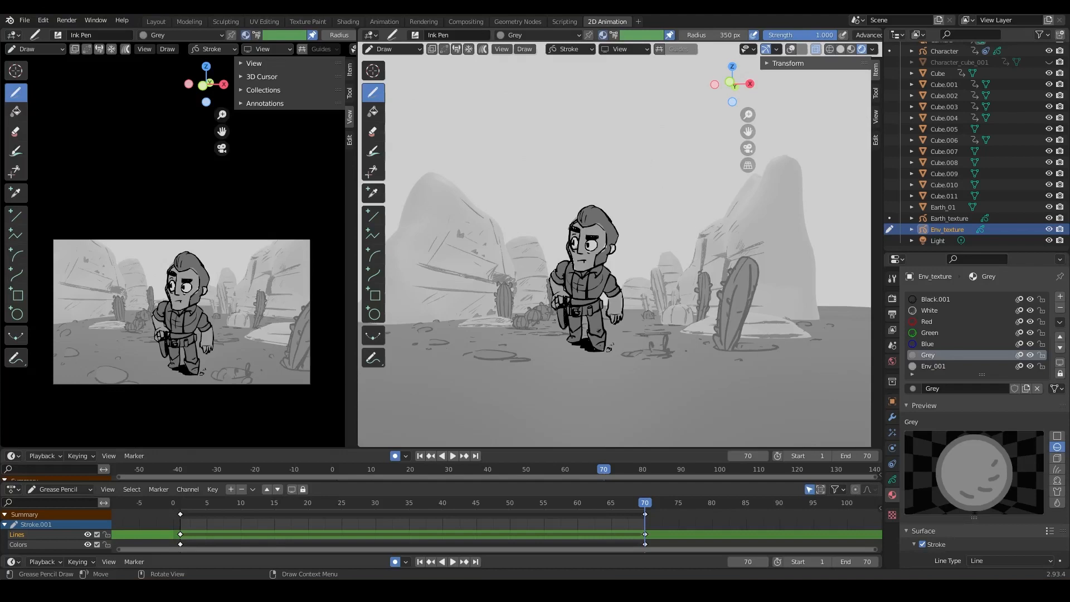
middle_click_drag(494, 341, 706, 167)
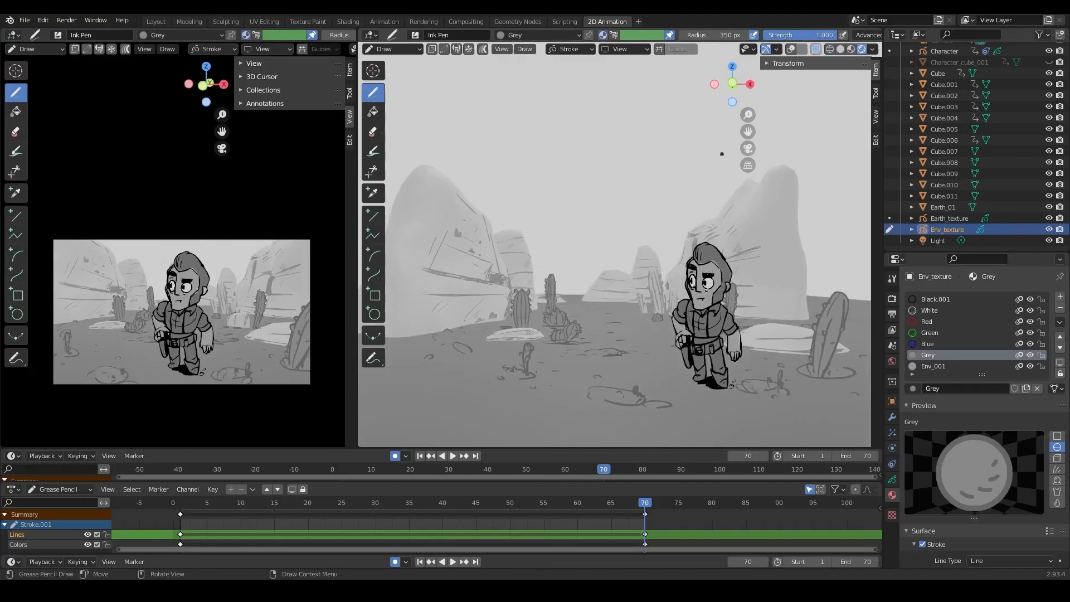
Play back the animation to check the new foreground drawings and save the file.
middle_click_drag(722, 154, 709, 341)
middle_click_drag(709, 341, 717, 344, "shift")
key("space")
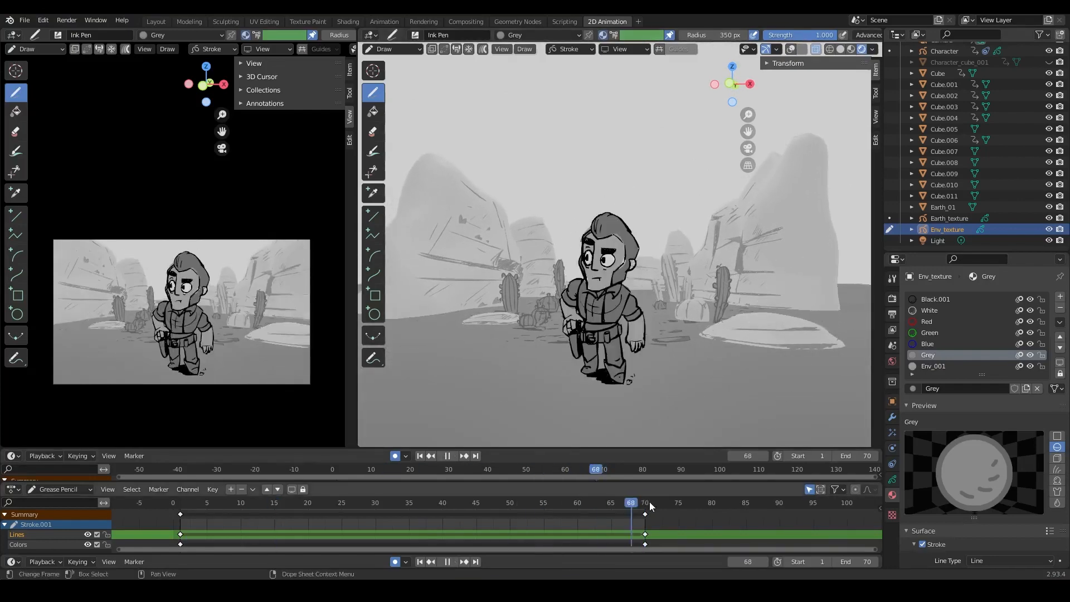
key("space")
key("ctrl+s")
Replace the frame 1 keyframes of the Lines and Colors layers with the frame 70 ones and play back the animation.
left_click_drag(530, 483, 532, 463)
left_click(181, 516)
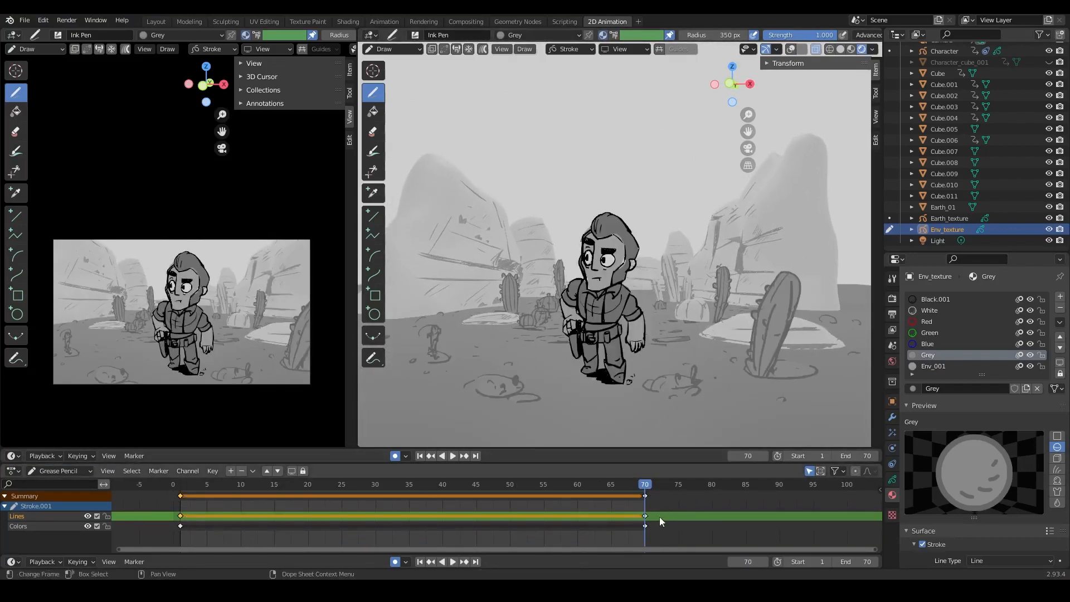
left_click(645, 495)
key("Delete")
key("space")
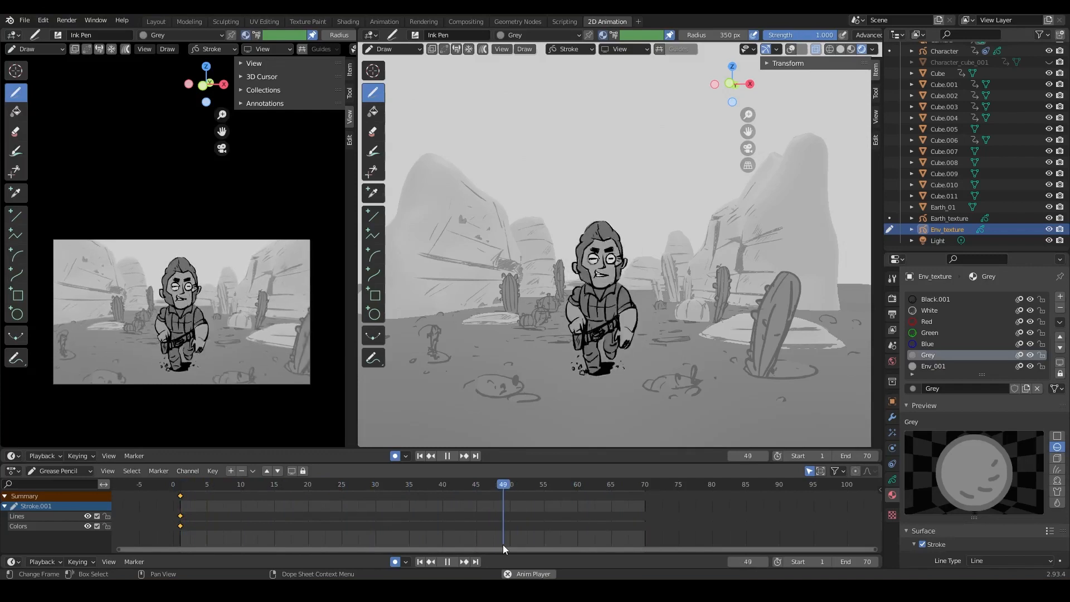
Stop the playback and return to frame 1.
key("space")
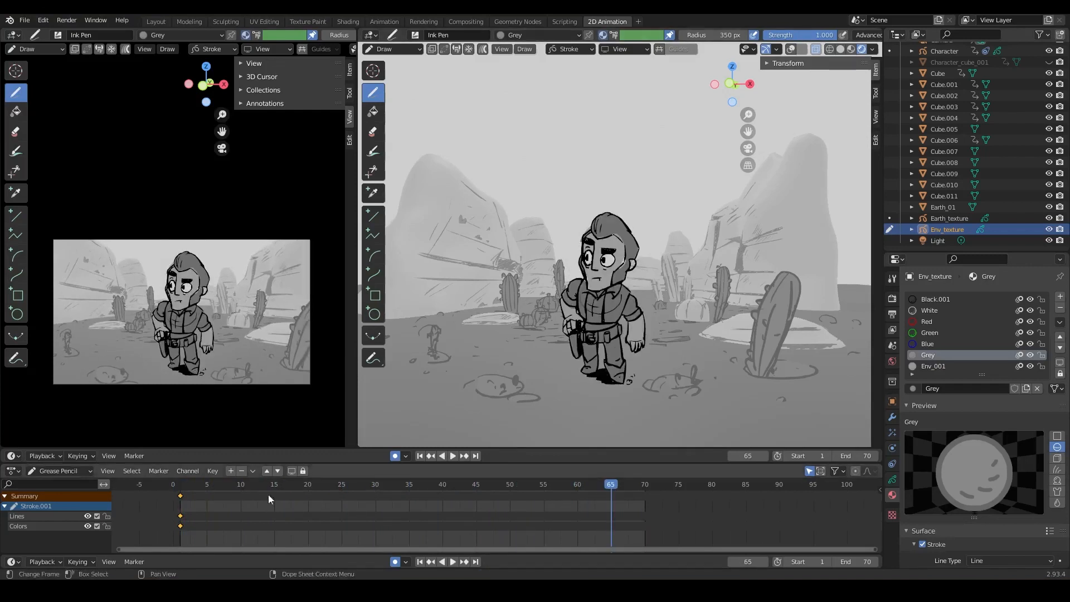
key("shift+Left")
mouse_move(617, 189)
middle_mouse_down("shift")
mouse_move(664, 179)
mouse_move(574, 231)
mouse_move(657, 209)
middle_mouse_up("shift")
left_click_drag(481, 200, 797, 229)
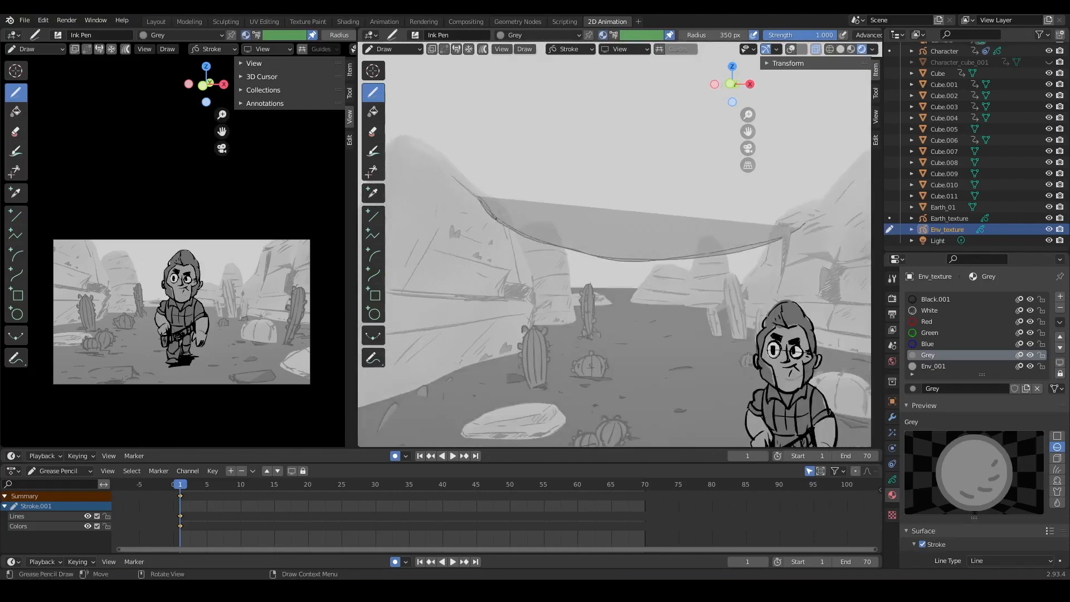
middle_click_drag(787, 177, 776, 155)
key("ctrl+z")
scroll(835, 255, "up", 3)
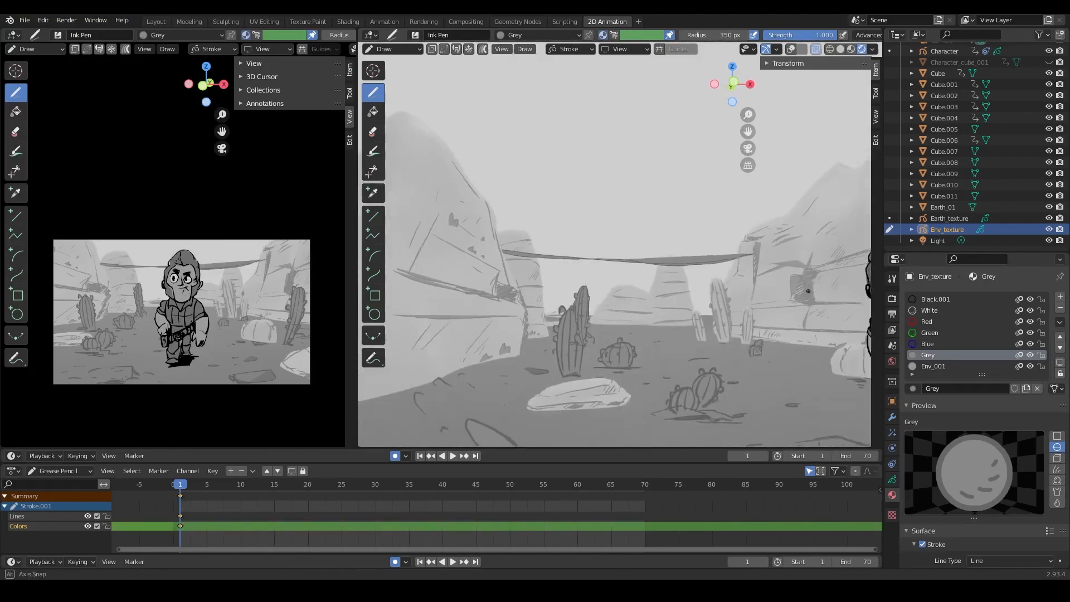
left_click_drag(486, 204, 776, 287)
left_click_drag(509, 228, 491, 208)
middle_click_drag(500, 214, 473, 209)
key("ctrl+z")
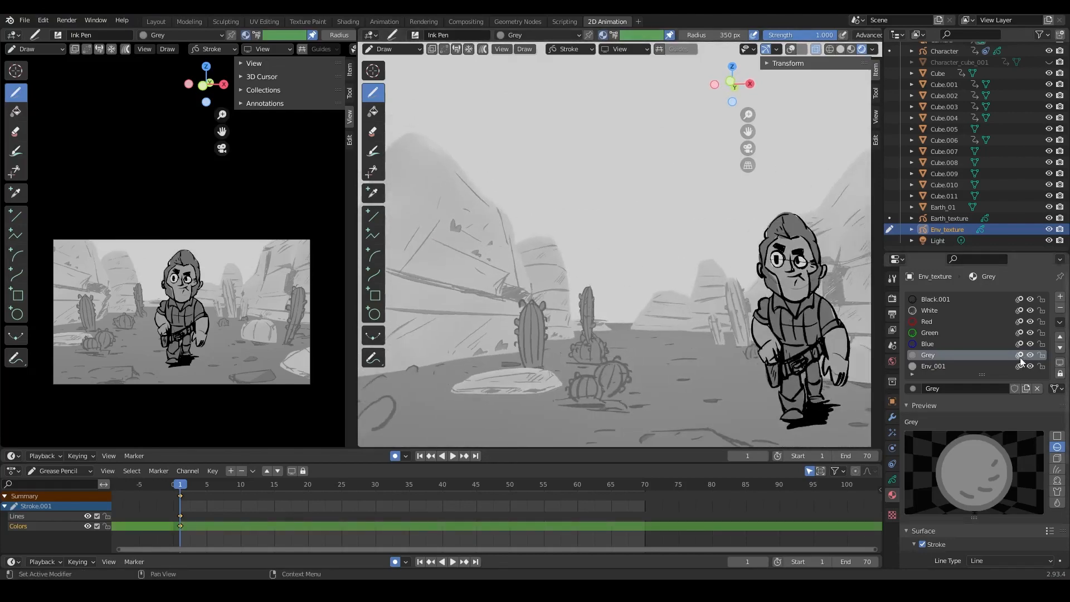
Add a stroke-only material named Grey_Stroke to Env_texture and give its stroke a grey base color.
left_click(1061, 297)
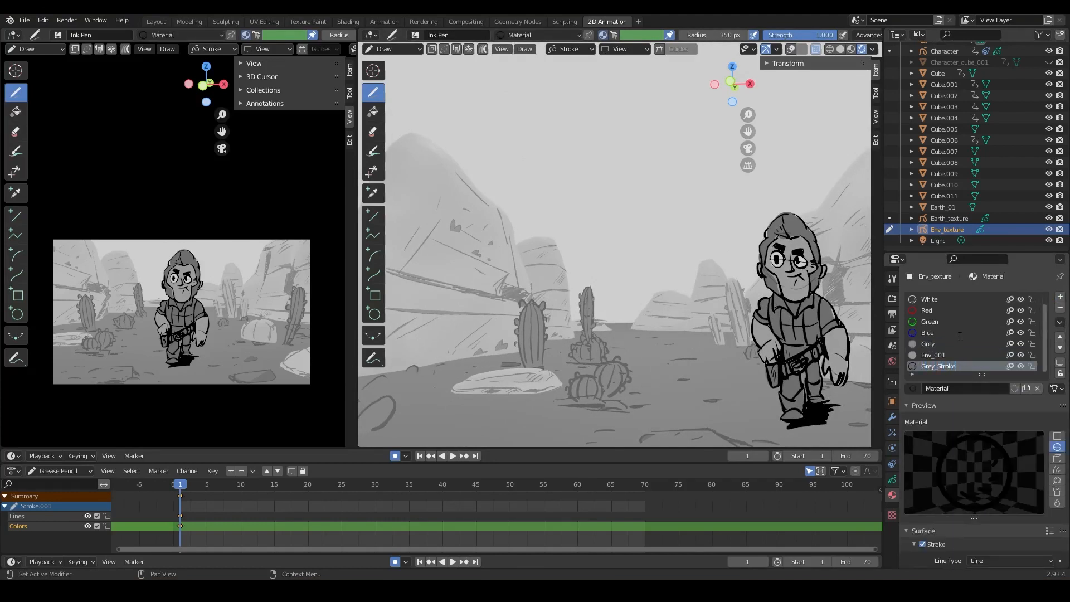
scroll(1067, 458, "down", 5)
left_click(1010, 431)
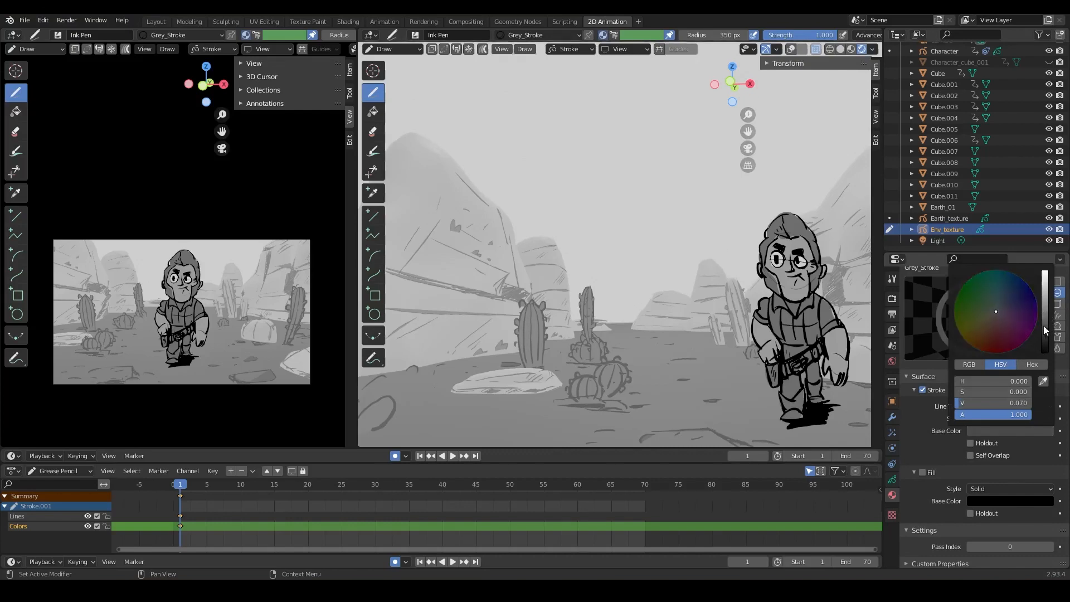
middle_click_drag(521, 240, 681, 289)
left_click_drag(473, 237, 731, 257)
middle_click_drag(680, 267, 641, 279)
key("ctrl+z")
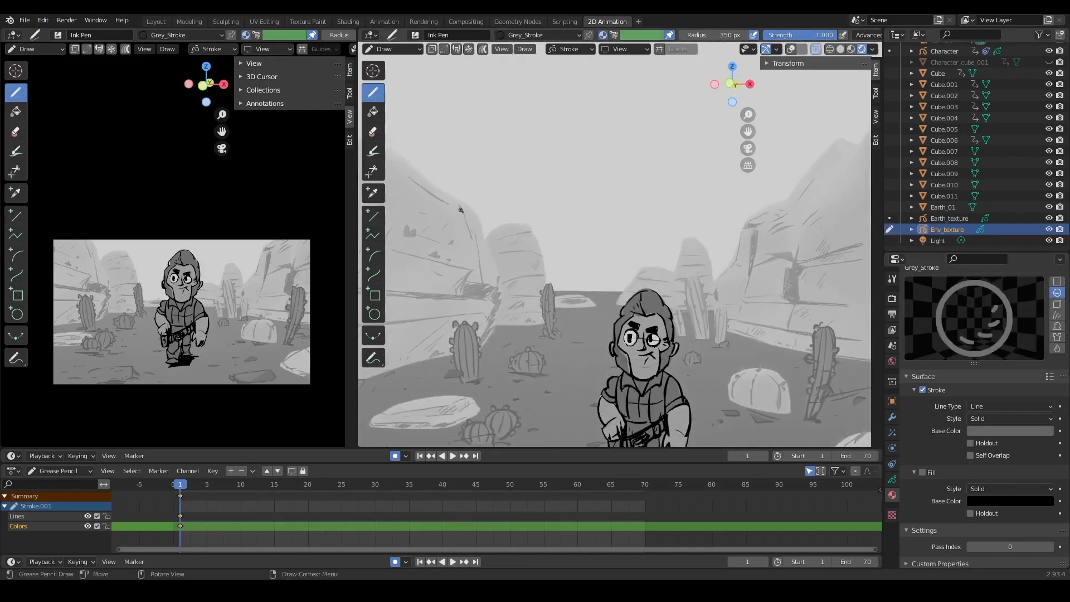
Draw thin hanging wires between the rock cliffs on both sides of the canyon with the Grey_Stroke material.
left_click_drag(461, 208, 746, 228)
middle_click_drag(730, 231, 519, 259)
left_click_drag(549, 229, 763, 231)
mouse_move(658, 262)
middle_mouse_down()
mouse_move(765, 306)
mouse_move(647, 312)
middle_mouse_up()
Play back the animation from frame 1 and view the scene from several angles to check the hanging wires.
left_click_drag(285, 487, 180, 485)
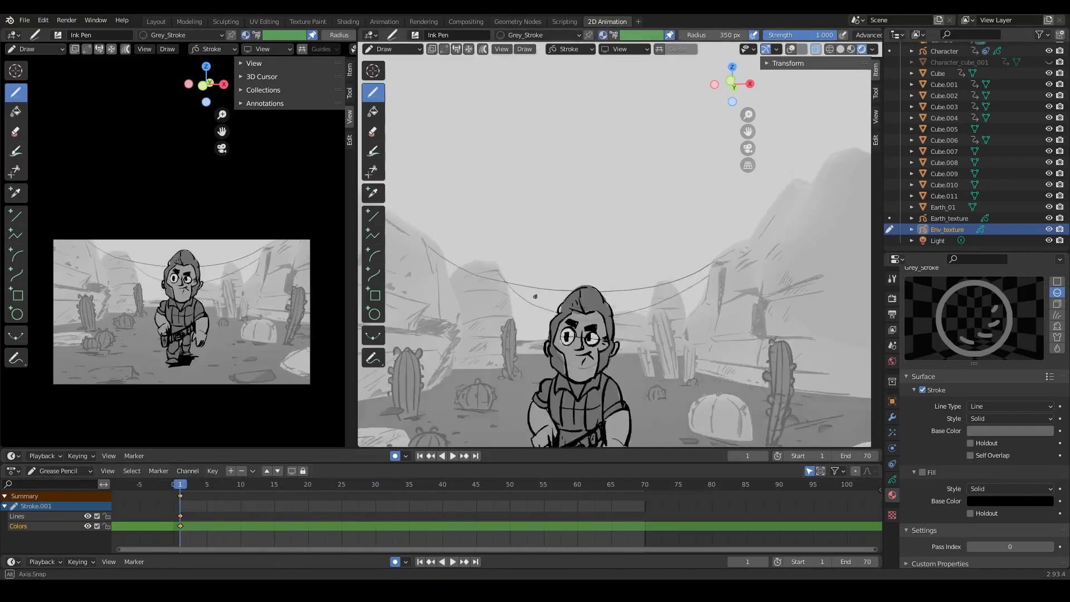
middle_click_drag(558, 279, 735, 356)
key("space")
key("Escape")
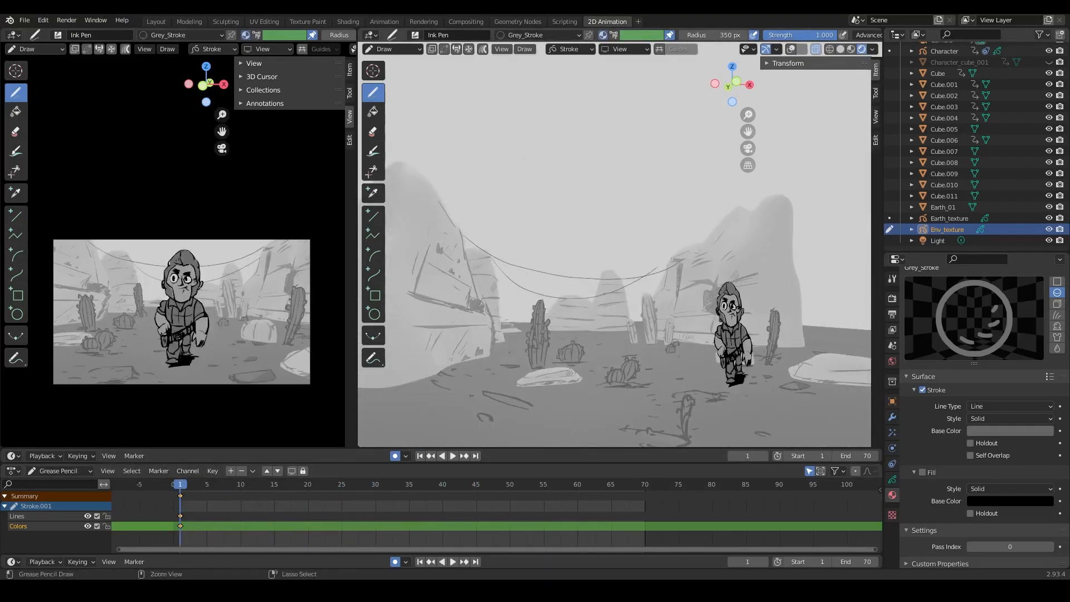
key("space")
key("Escape")
middle_click_drag(742, 342, 817, 318)
key("ctrl+alt+space")
key("ctrl+alt+space")
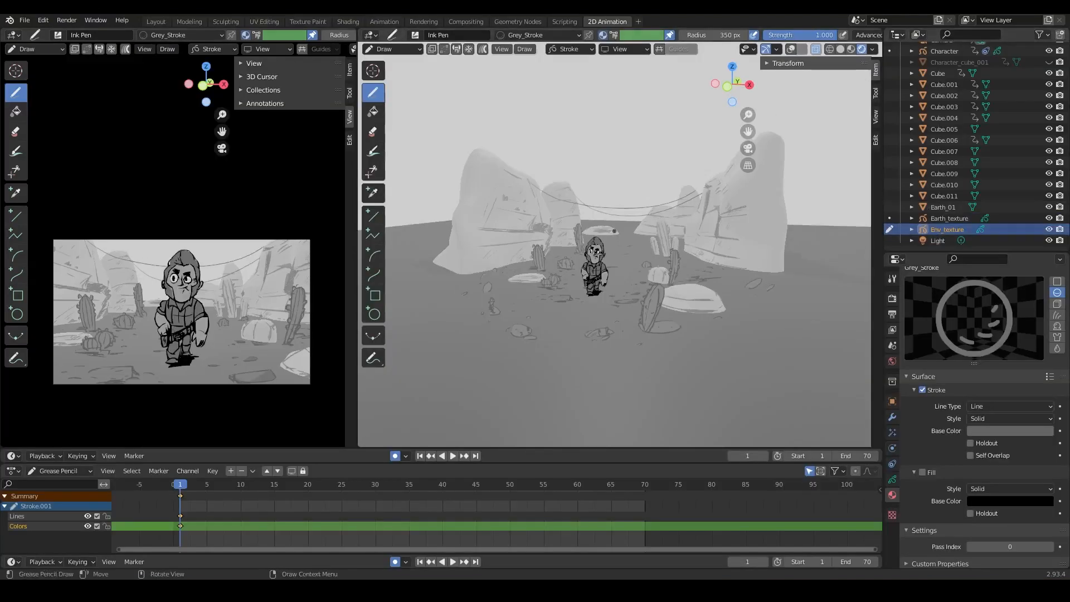
Add a new Grease Pencil object named Sky_001 as the sky canvas and switch it to Draw mode.
middle_click_drag(606, 233, 619, 227)
key("ctrl+Tab")
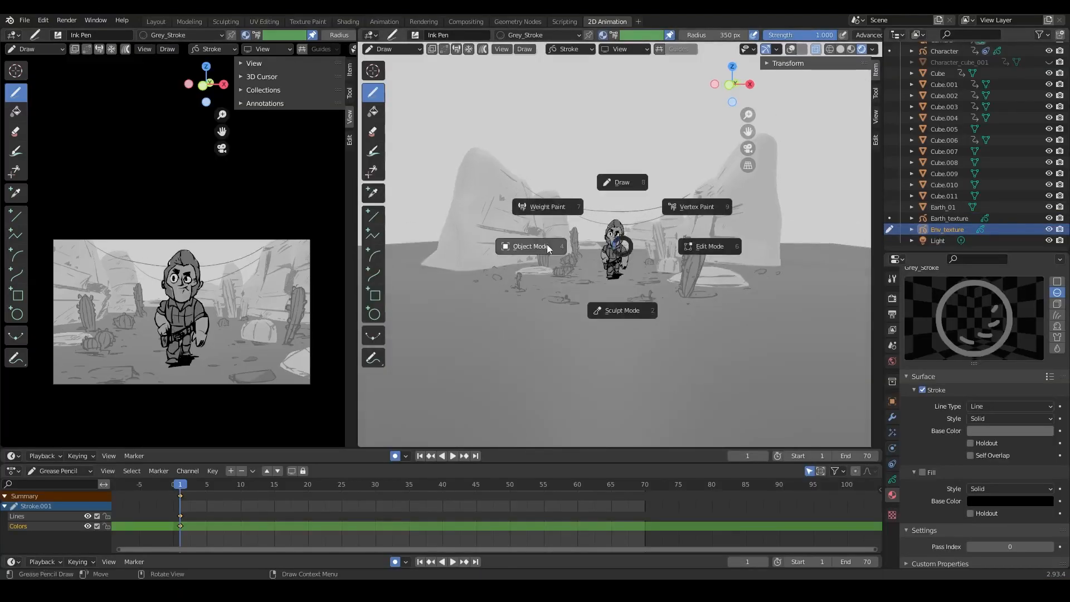
left_click(549, 248)
key("shift+a")
mouse_move(656, 241)
left_click(718, 248)
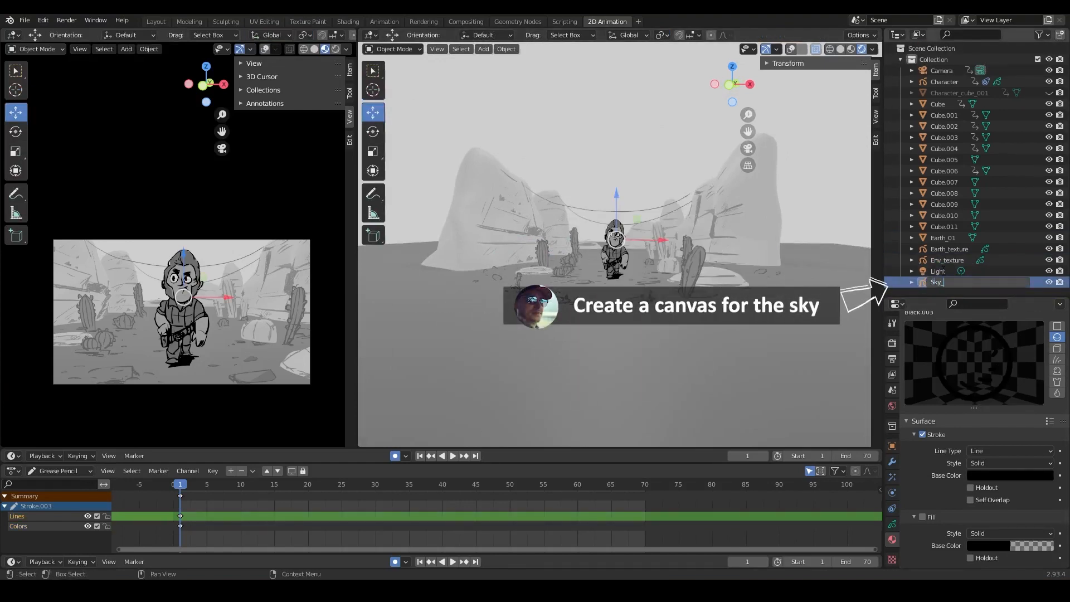
key("ctrl+Tab")
left_click(641, 144)
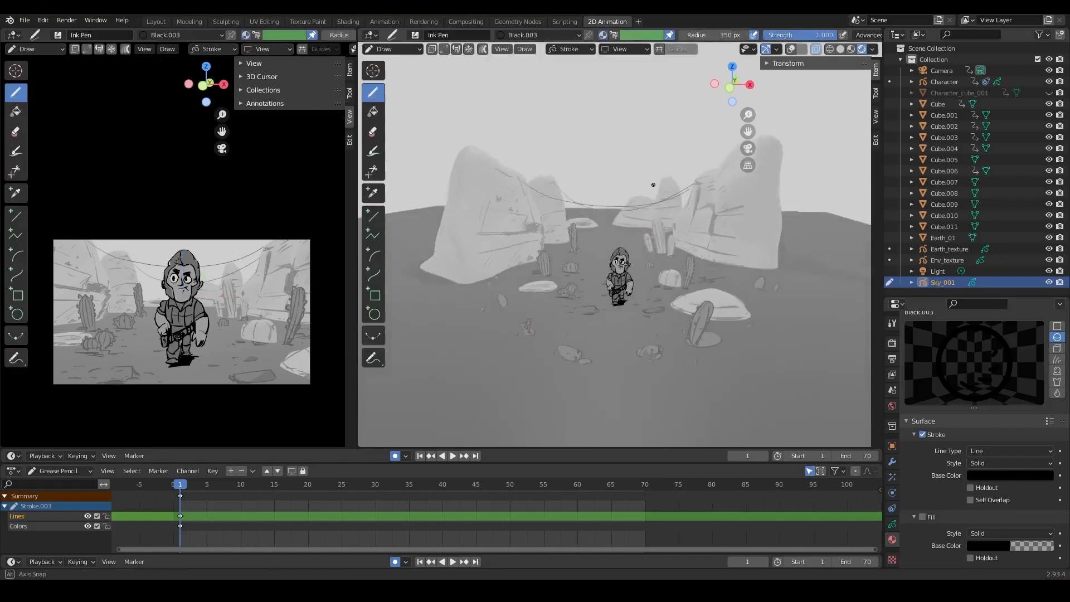
Set the stroke placement to Origin and the drawing plane to Front (X-Z) for the sky canvas.
key("KP_0")
left_click(584, 48)
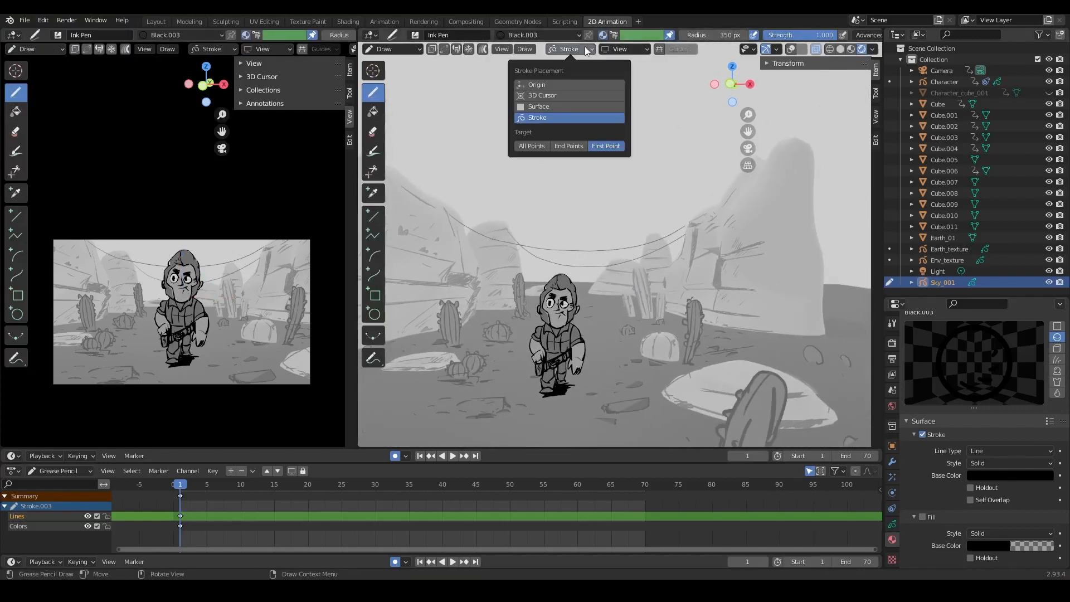
left_click(564, 85)
left_click(624, 49)
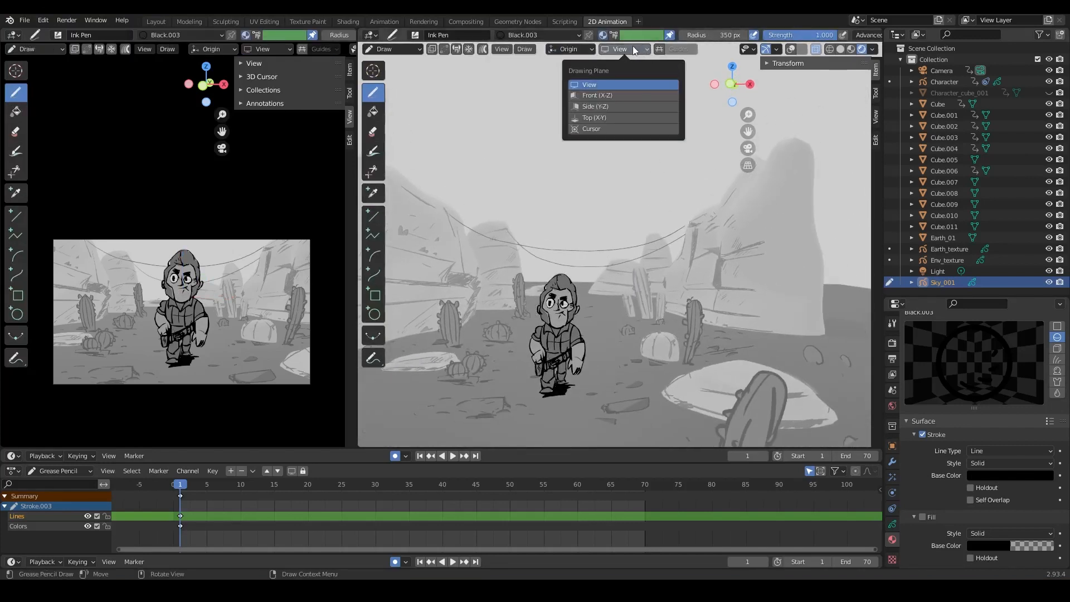
left_click(612, 95)
mouse_move(642, 127)
middle_mouse_down()
mouse_move(655, 251)
mouse_move(657, 199)
mouse_move(580, 212)
mouse_move(652, 223)
mouse_move(681, 213)
middle_mouse_up()
Move the Sky_001 object farther back into the scene, fine-tune its position, and return it to Draw mode.
key("ctrl+Tab")
left_click(574, 232)
middle_click_drag(574, 231, 663, 223)
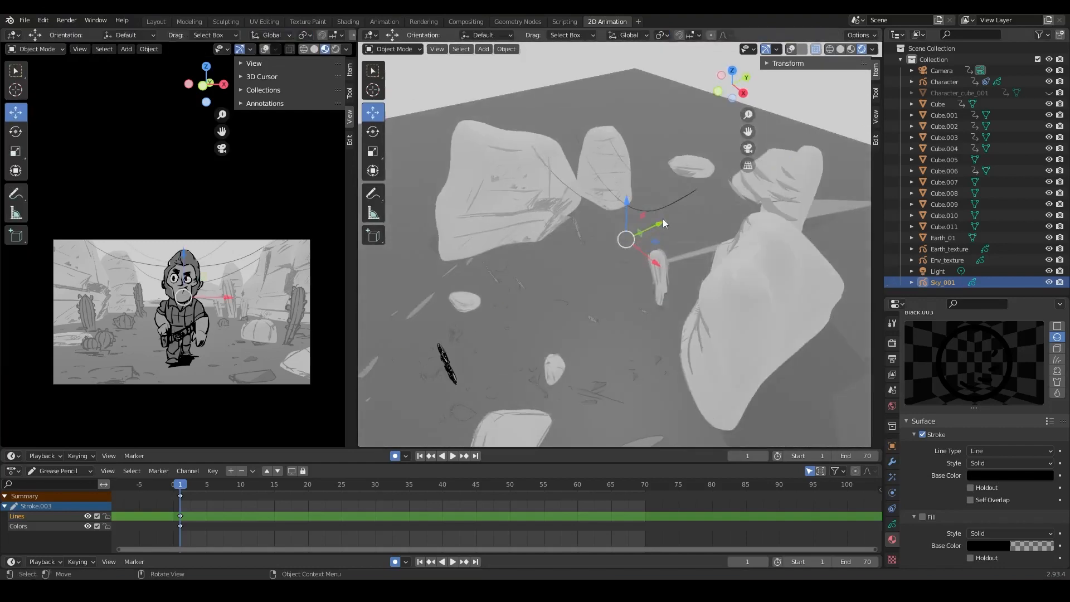
left_click_drag(662, 223, 795, 159)
middle_click_drag(768, 132, 626, 204)
left_click_drag(605, 241, 605, 219)
left_click_drag(651, 261, 614, 261)
mouse_move(614, 261)
middle_mouse_down()
mouse_move(754, 154)
mouse_move(731, 178)
middle_mouse_up()
left_click_drag(797, 207, 783, 211)
middle_click_drag(741, 223, 707, 175)
key("ctrl+Tab")
left_click(705, 114)
mouse_move(574, 279)
middle_mouse_down()
mouse_move(637, 291)
mouse_move(654, 168)
mouse_move(682, 171)
mouse_move(660, 204)
middle_mouse_up()
key("shift+space")
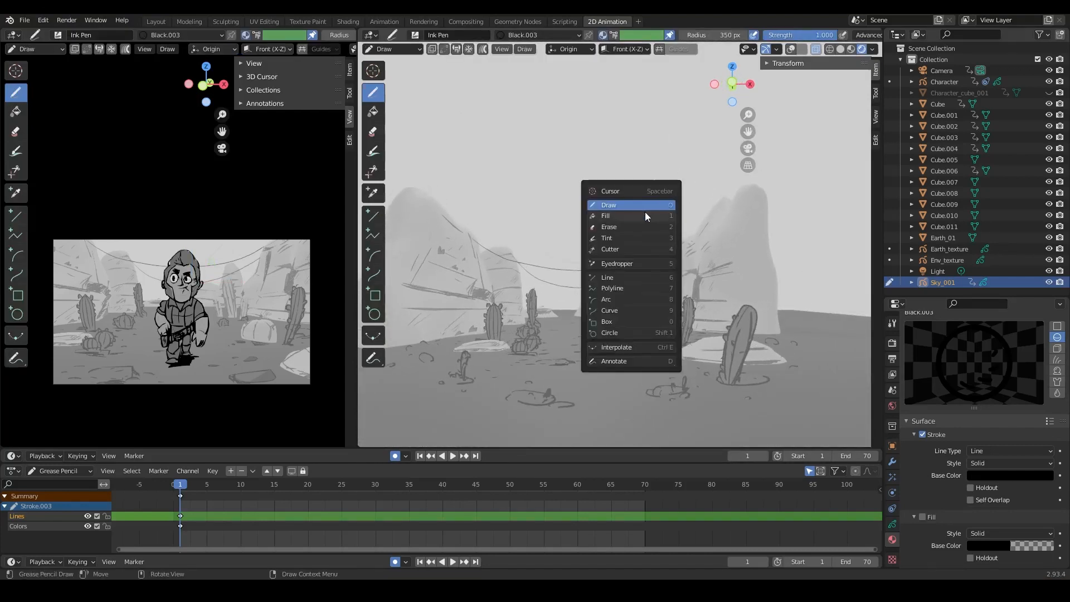
Select the Camera in Object Mode and enlarge the timeline area to show its keyframes.
left_click(891, 82)
left_click(912, 70)
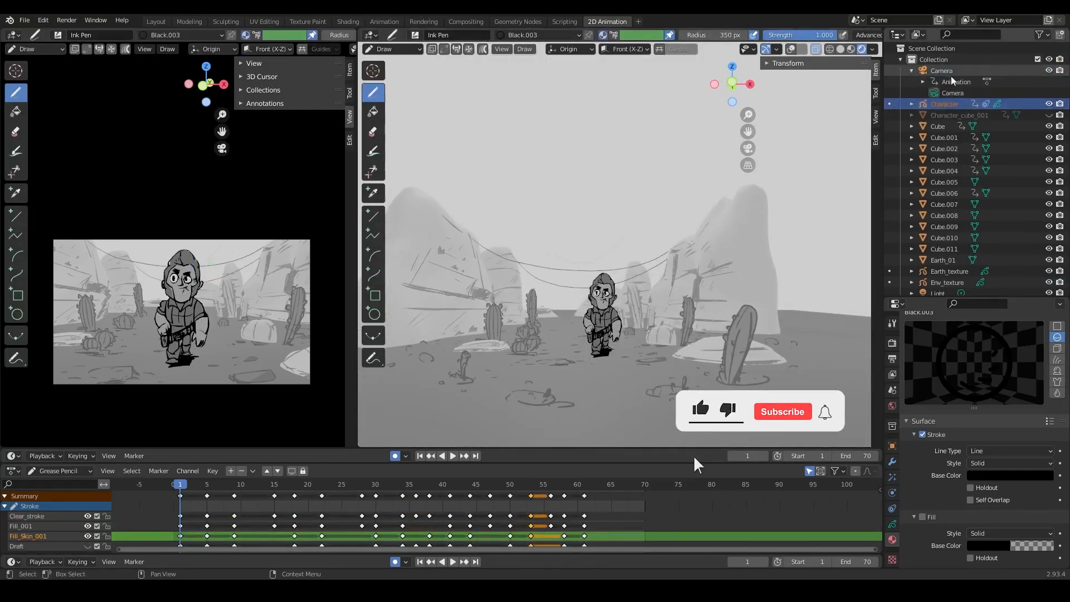
left_click(953, 94)
key("ctrl+Tab")
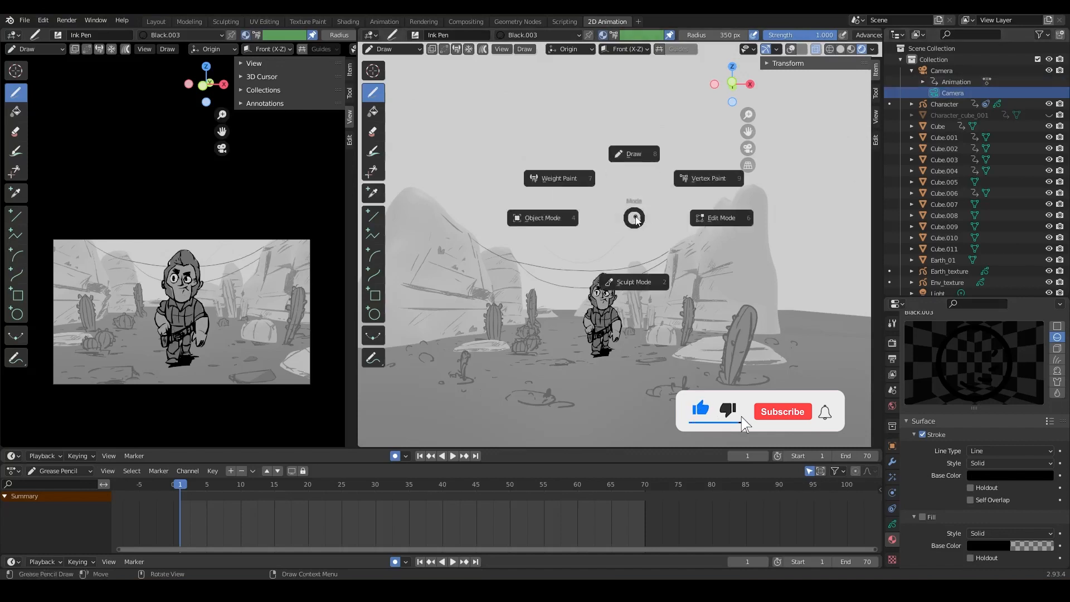
left_click(549, 219)
left_click(956, 94)
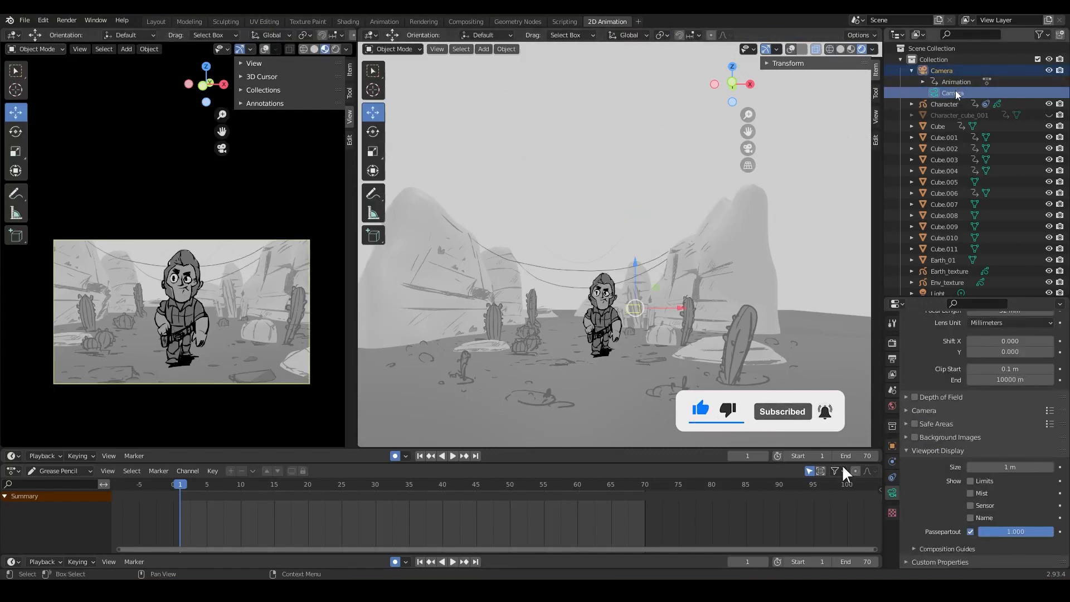
left_click_drag(518, 449, 518, 395)
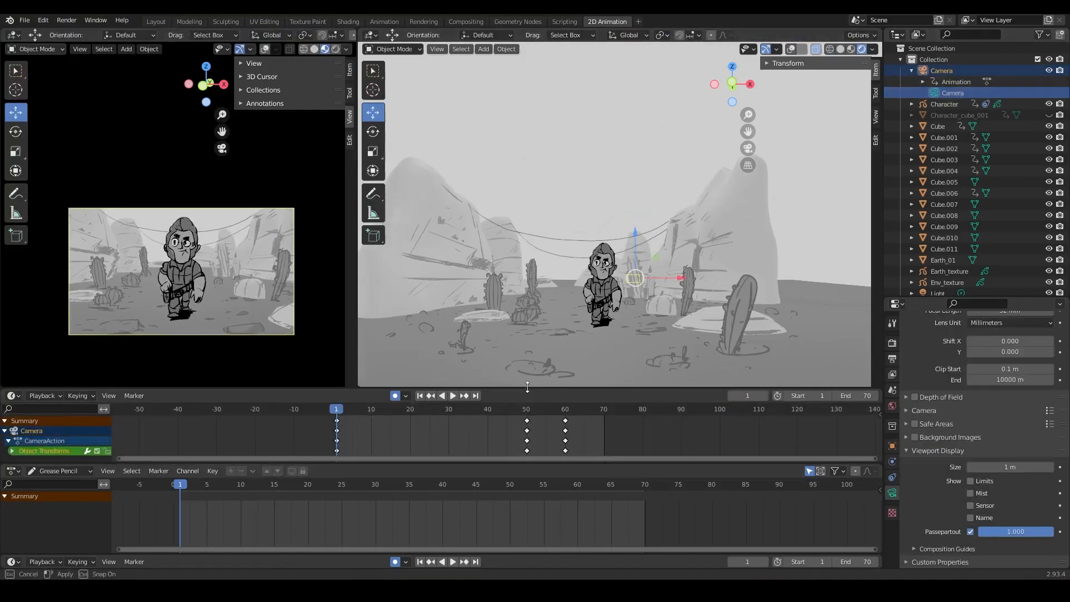
Reframe the shot slightly wider at frame 1 with Camera to View enabled, insert a camera keyframe, and disable the lock.
key("ctrl+space")
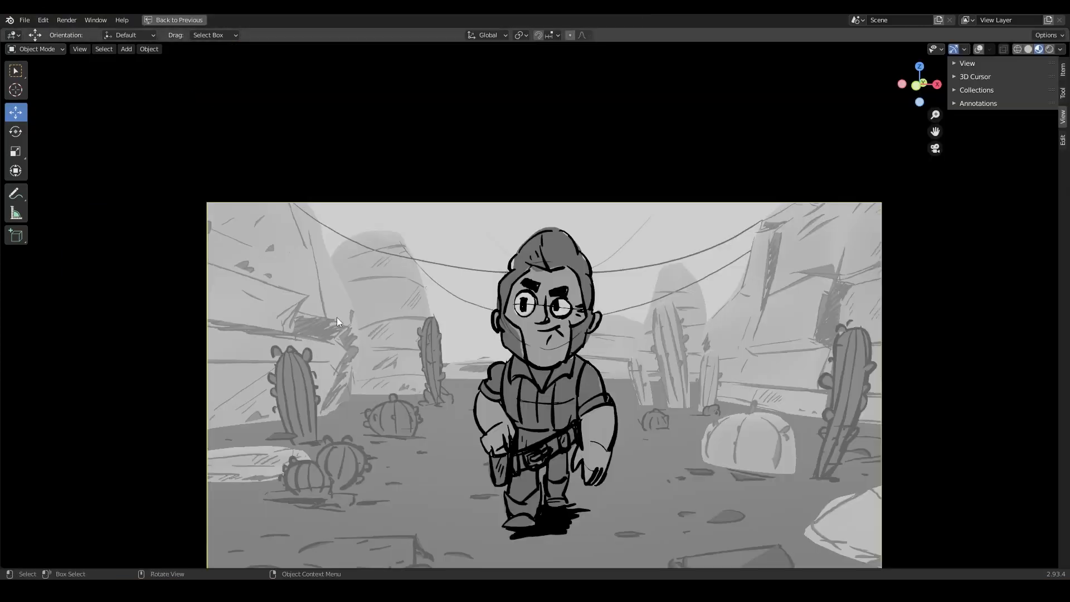
scroll(728, 326, "up", 2)
left_click(967, 63)
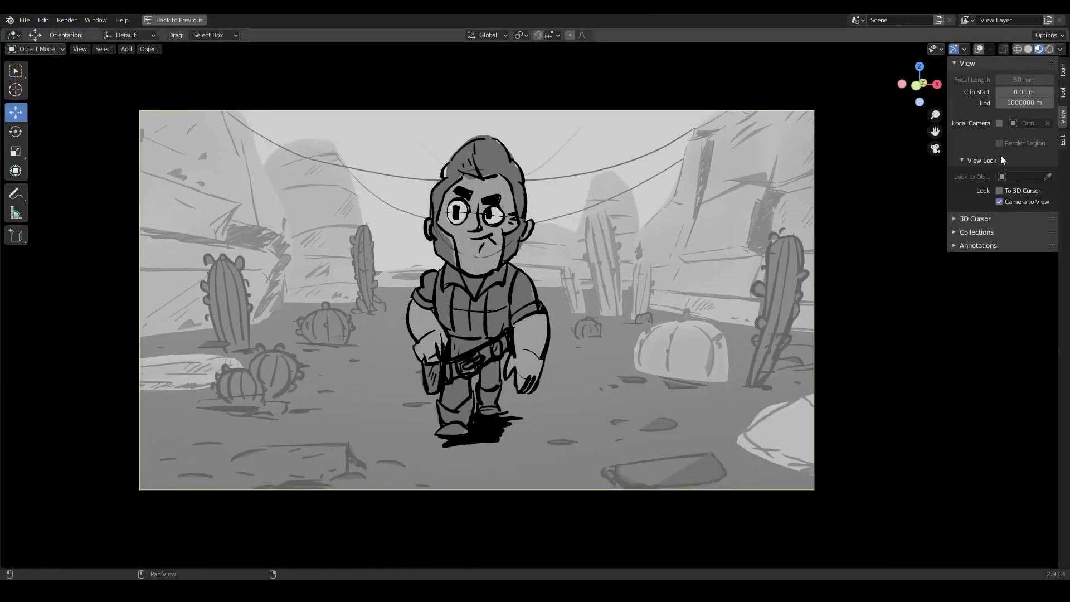
key("space")
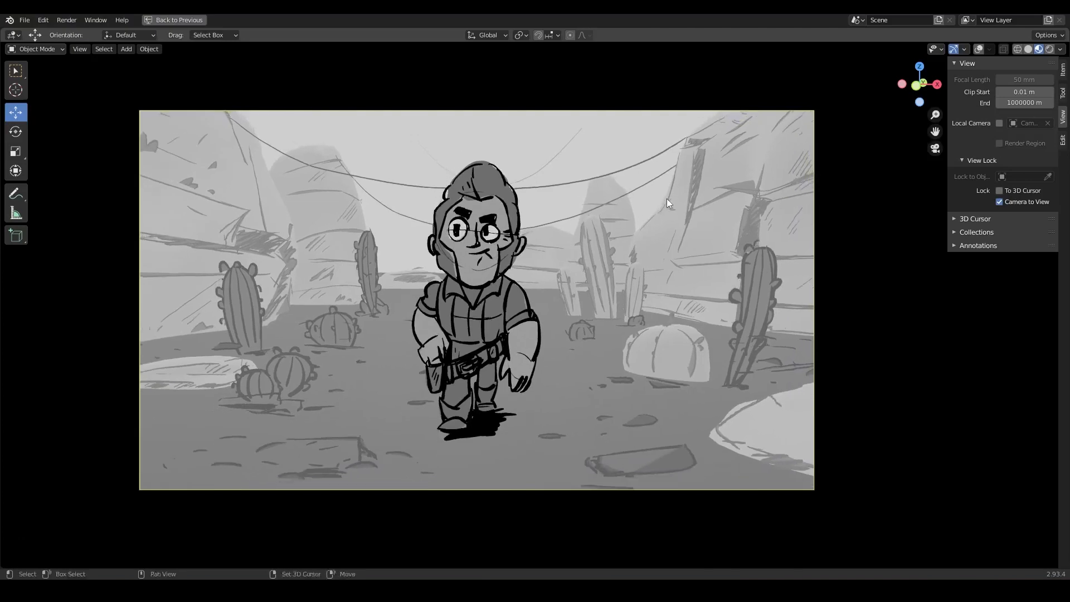
key("space")
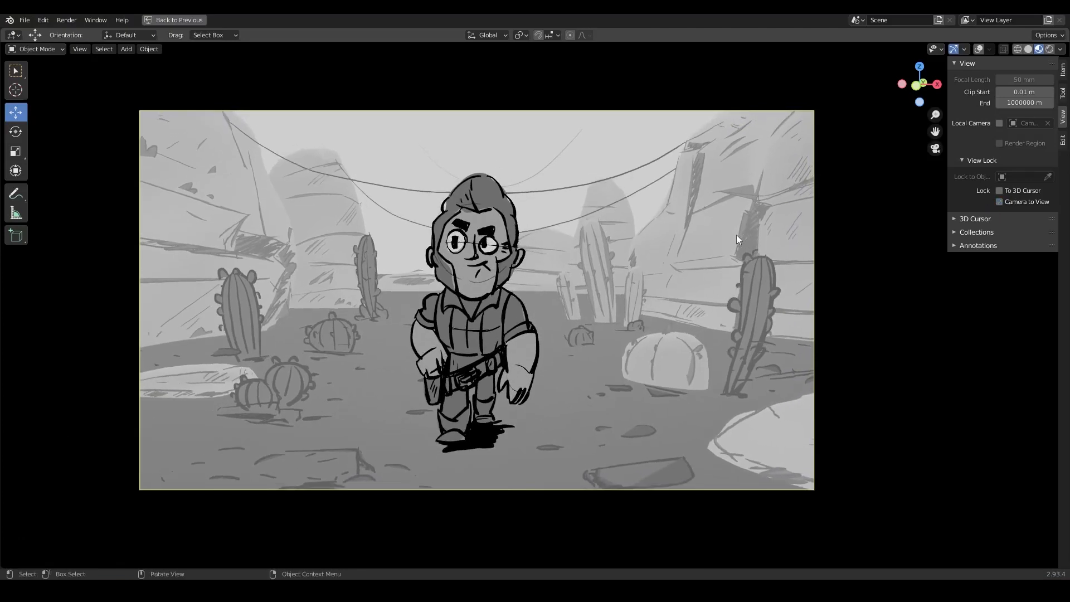
key("i")
left_click(730, 239)
key("ctrl+space")
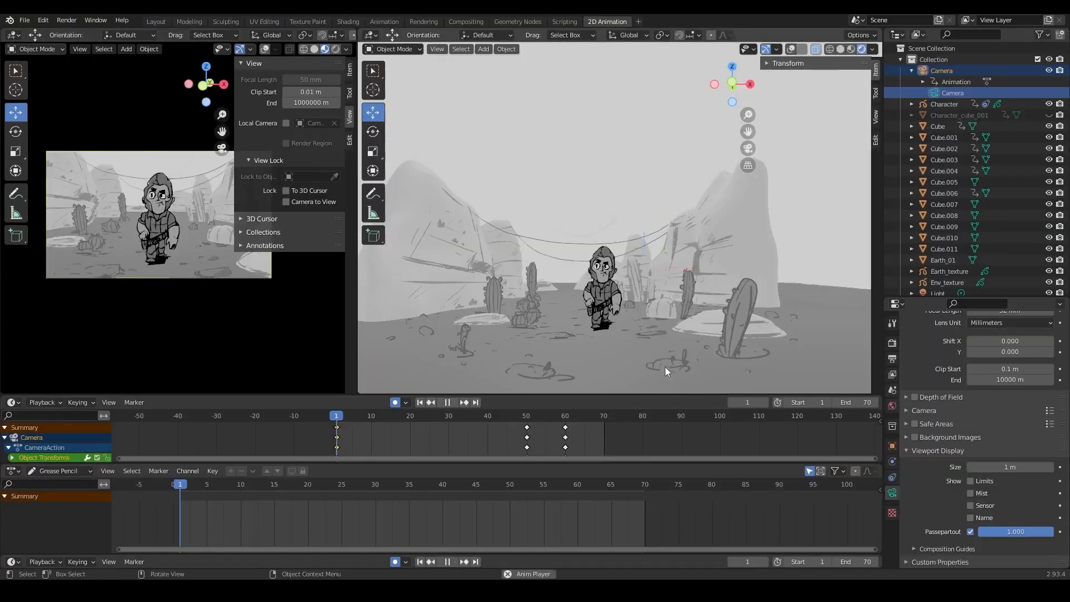
Play back the animation through the maximized camera view to check the new camera framing.
key("space")
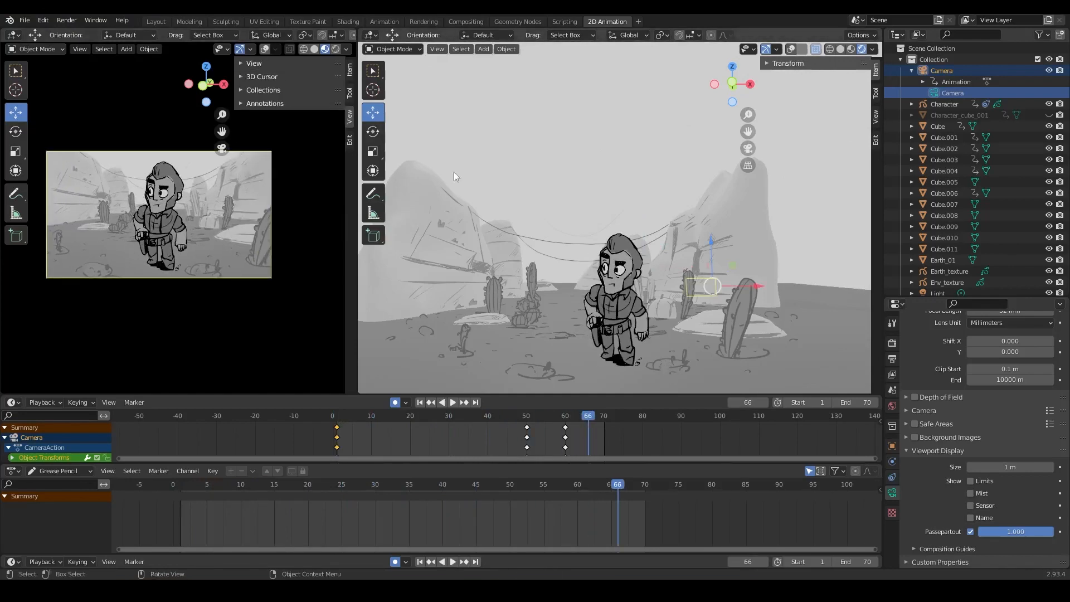
key("space")
key("ctrl+space")
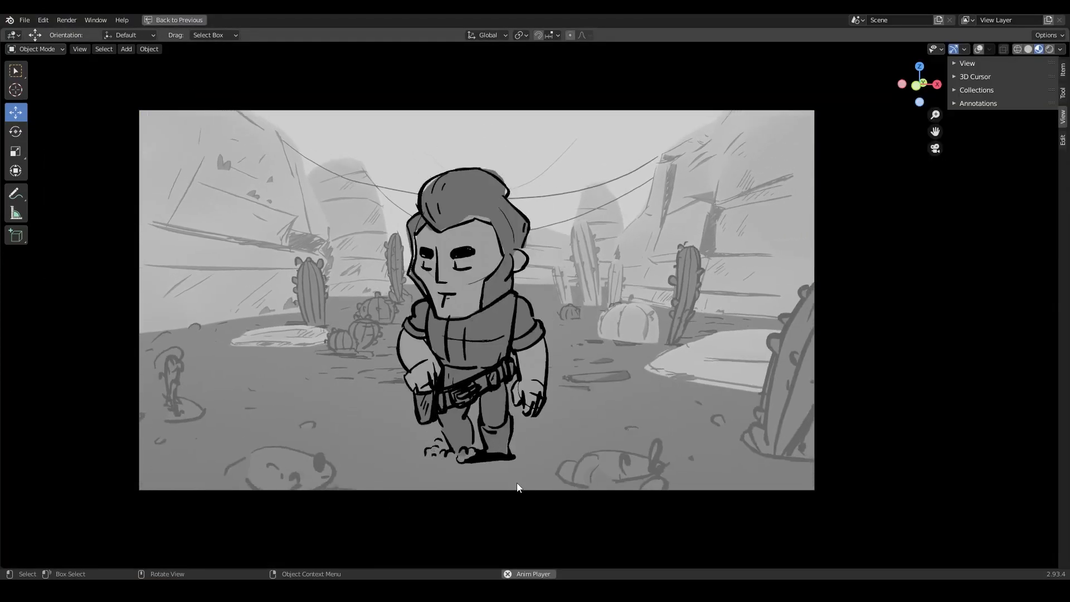
key("space")
key("ctrl+space")
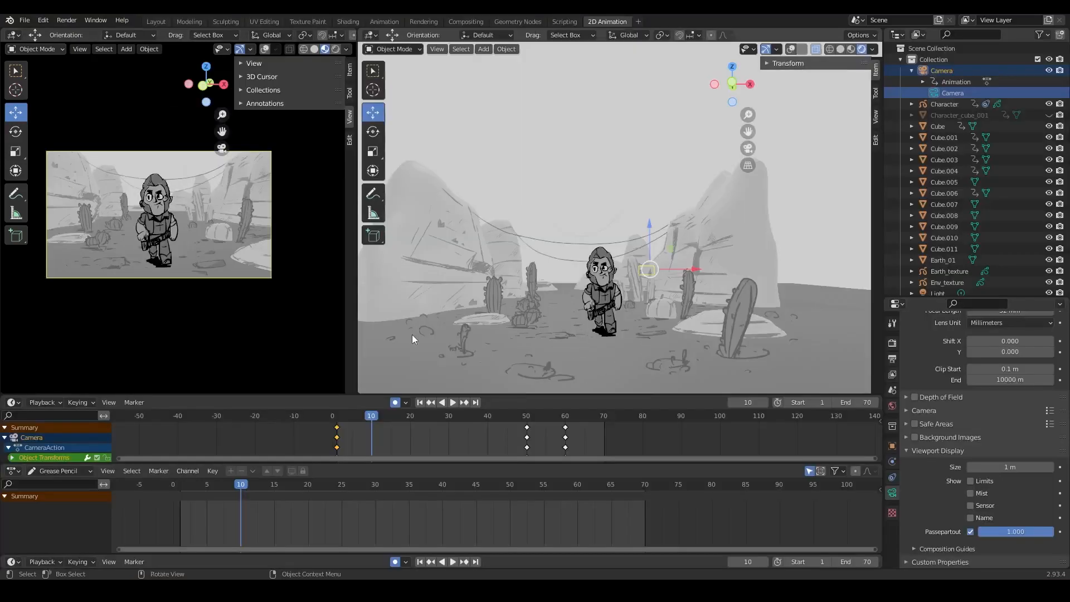
Enlarge the camera viewport and select the Sky_001 object at frame 1.
left_click_drag(357, 328, 691, 329)
left_click(336, 417)
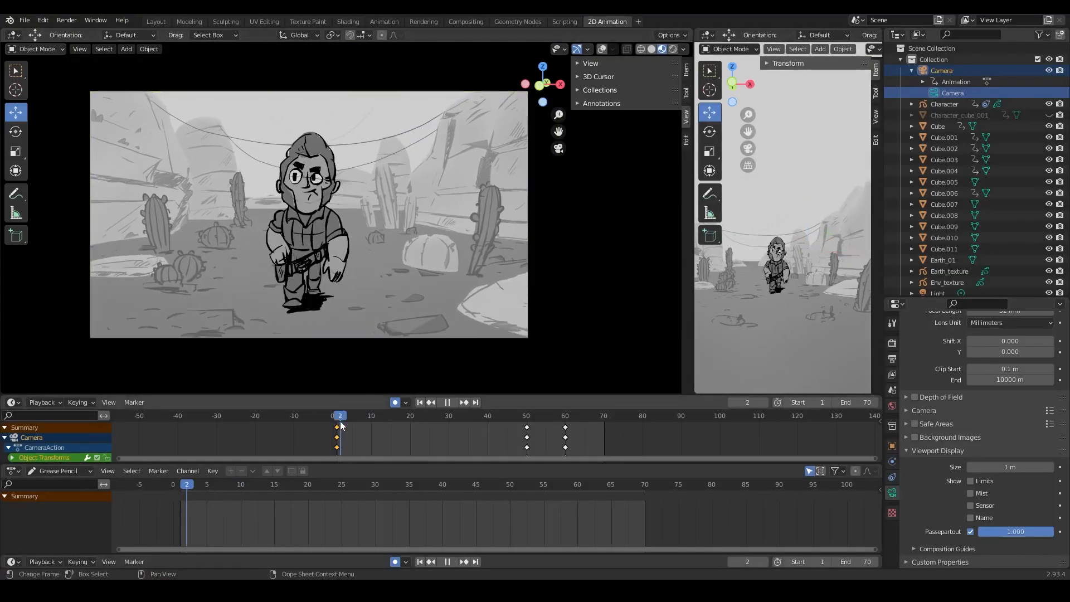
scroll(1004, 248, "down", 2)
left_click(937, 285)
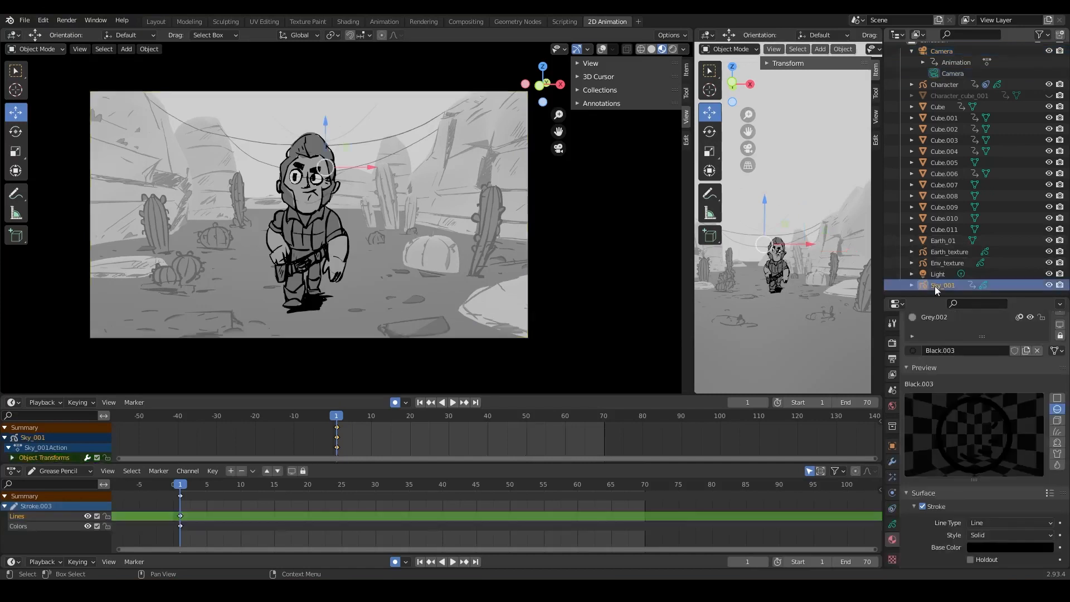
left_click_drag(521, 394, 524, 416)
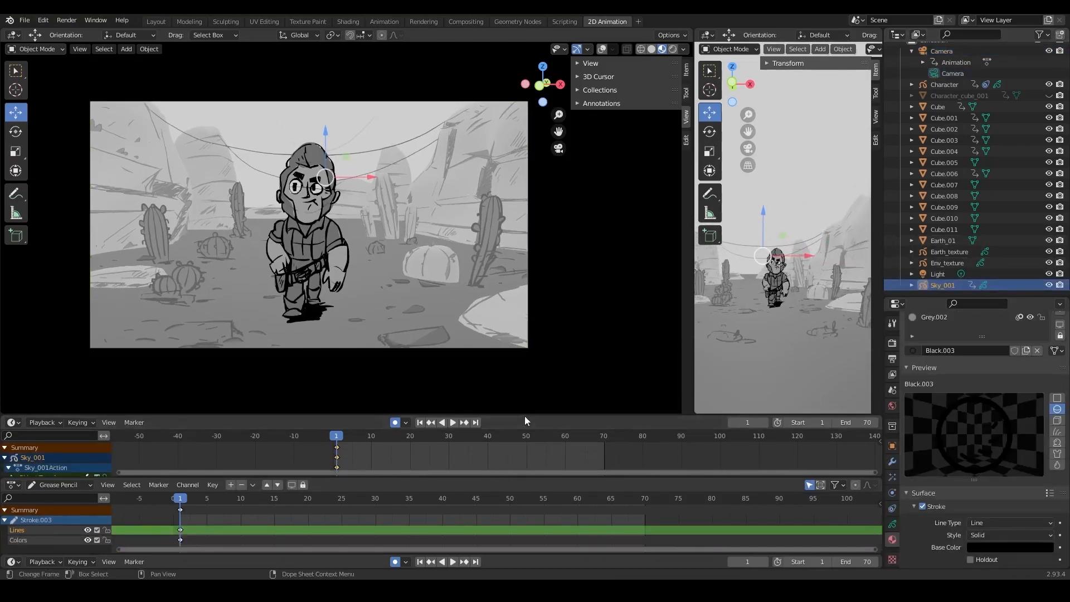
Switch Sky_001 to Draw mode in the camera view.
key("ctrl+space")
key("ctrl+Tab")
left_click(559, 208)
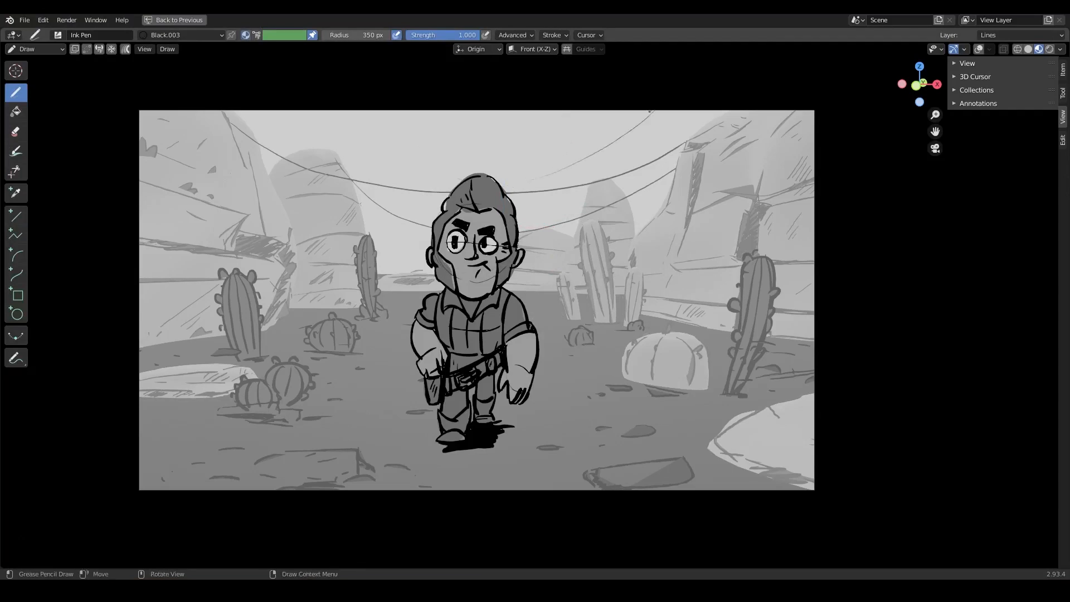
key("ctrl+space")
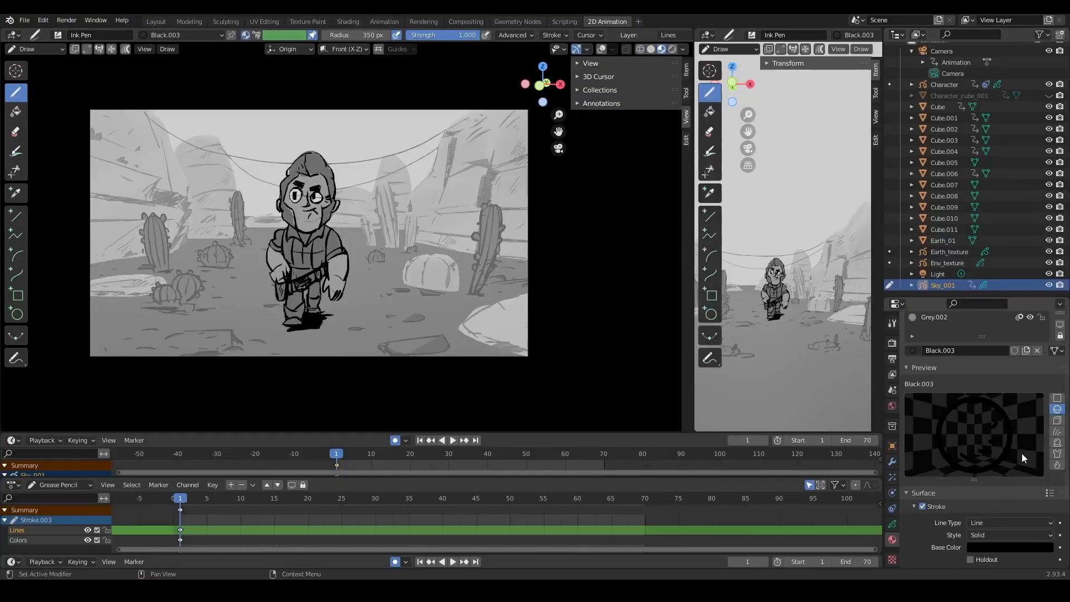
Set the stroke base color of the sky canvas's Black.003 material to grey.
scroll(1022, 453, "down", 5)
left_click(1010, 429)
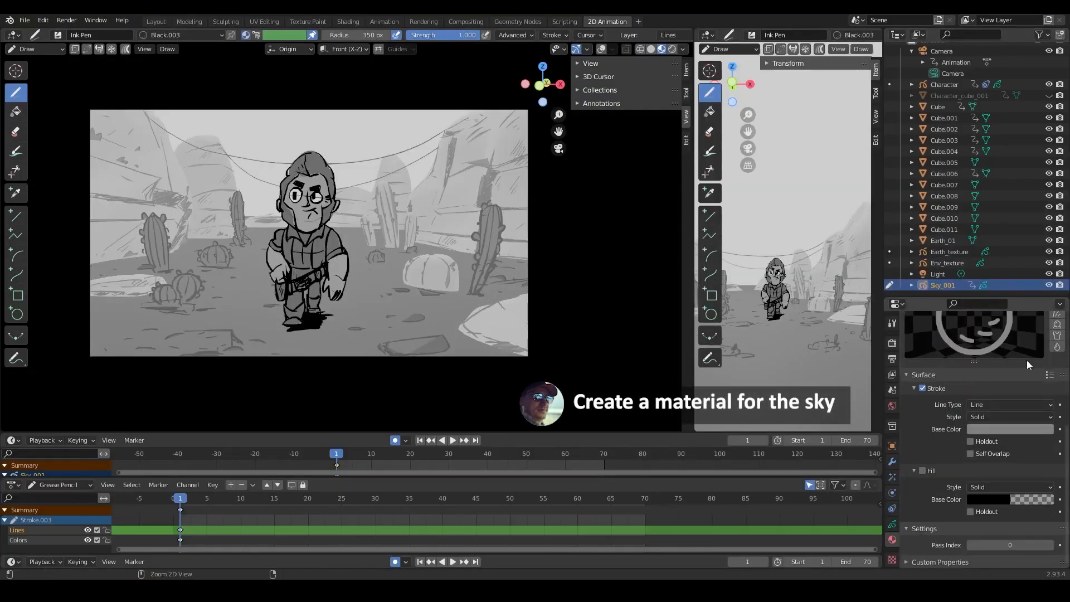
Add a new material slot to the Sky_001 object with a material named Sky_001.
scroll(1027, 360, "up", 5)
left_click(1058, 341)
left_click(959, 433)
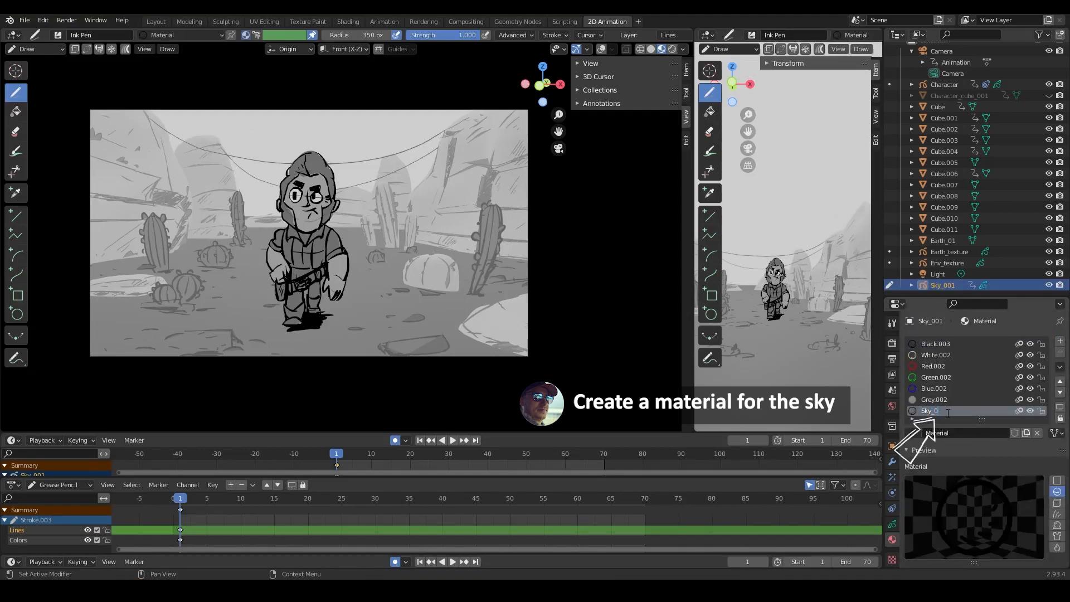
Enable the fill of the Sky_001 material and give its stroke and fill first grey base colors.
scroll(959, 432, "down", 5)
left_click(923, 494)
left_click(1010, 522)
left_click_drag(1045, 438, 1045, 422)
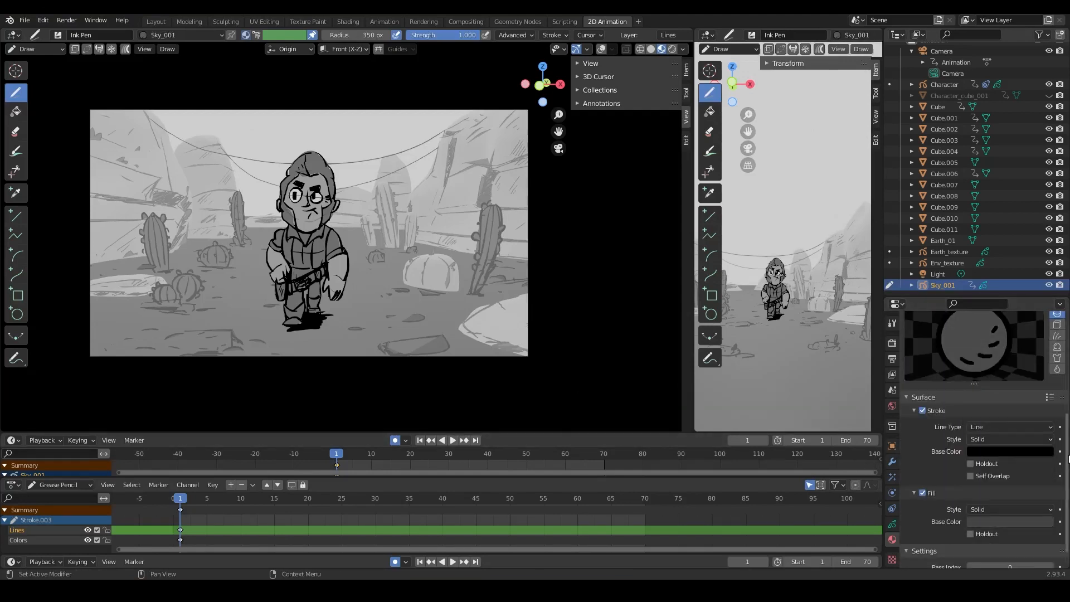
left_click(1011, 452)
left_click_drag(1049, 354, 1045, 317)
Fine-tune the Sky_001 material's base colors to a darker grey stroke and a medium grey fill.
left_click(1010, 522)
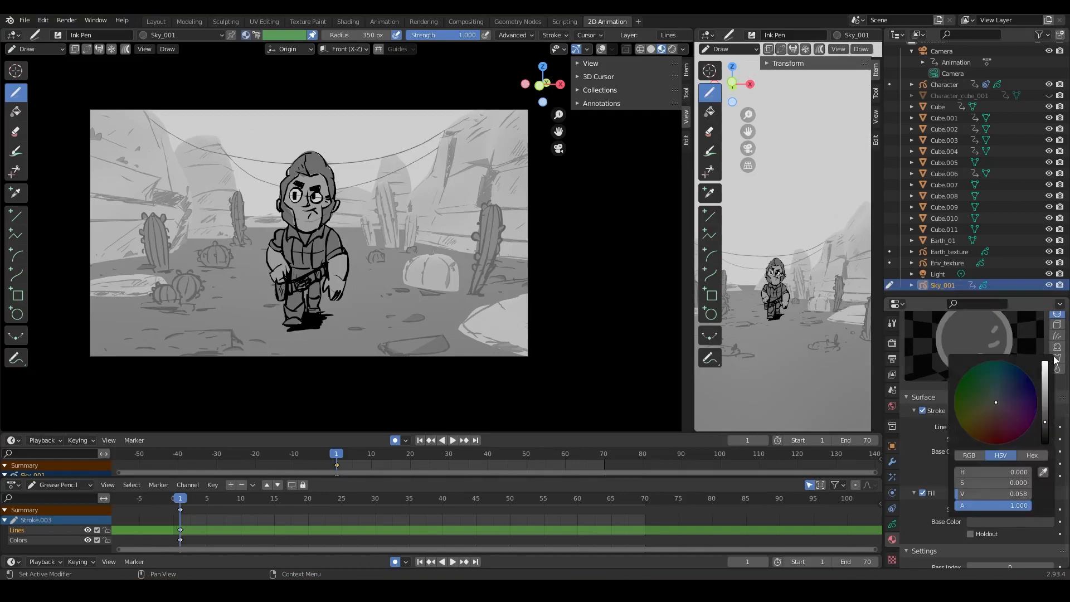
mouse_move(1045, 423)
left_mouse_down()
mouse_move(1045, 382)
mouse_move(1045, 425)
left_mouse_up()
left_click(1023, 521)
left_click(1043, 452)
mouse_move(1045, 338)
left_mouse_down()
mouse_move(1046, 347)
mouse_move(1045, 307)
left_mouse_up()
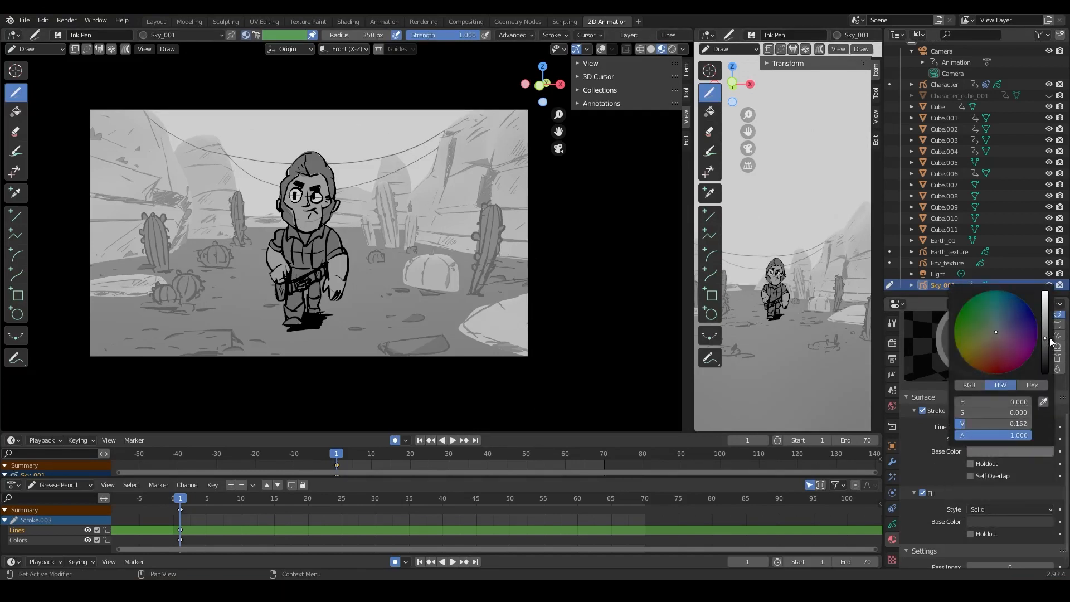
left_click(1010, 522)
left_click_drag(1045, 423, 1045, 390)
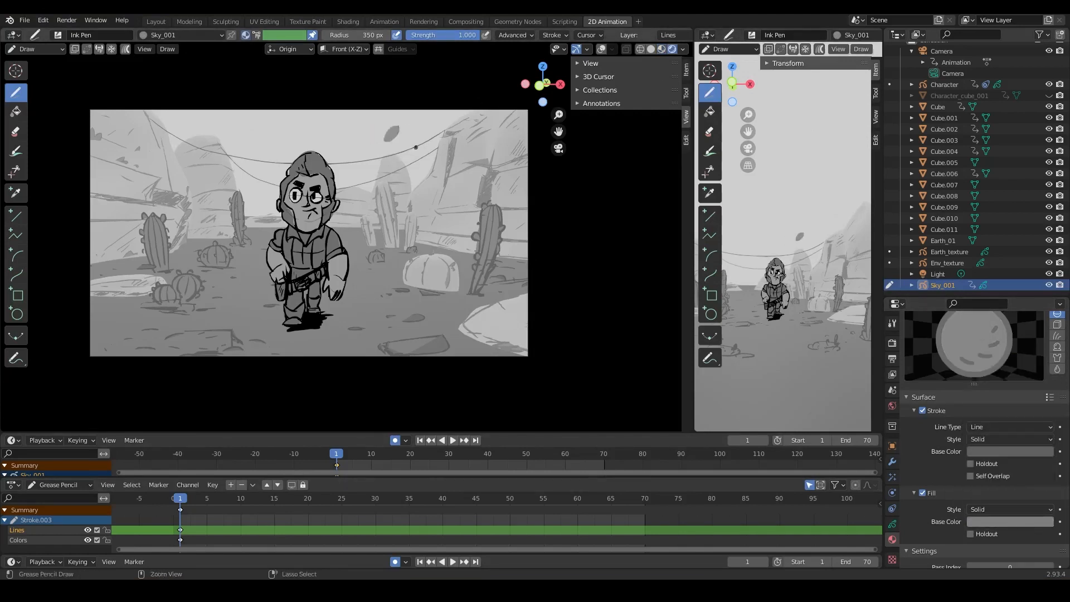
Undo the test stroke in the sky, lighten the Sky_001 fill to light grey and sketch a short cloud stroke.
key("ctrl+z")
left_click(1017, 522)
left_click_drag(1045, 393, 1045, 357)
left_click_drag(389, 126, 380, 138)
left_click(1029, 522)
left_click_drag(1045, 357, 1045, 369)
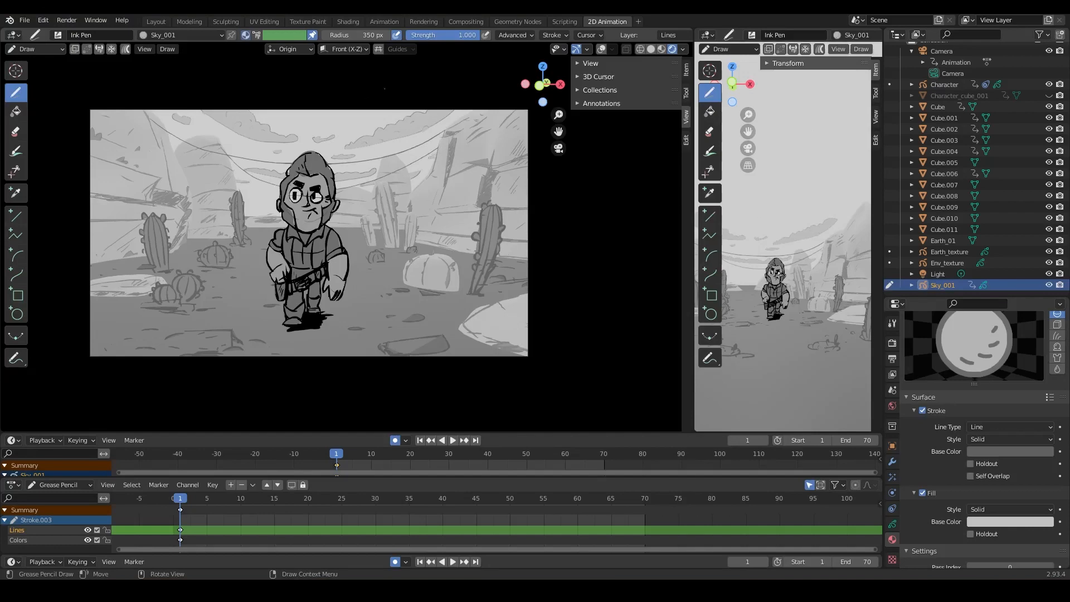
Play back the animation with the clouds in the sky and save the file.
key("space")
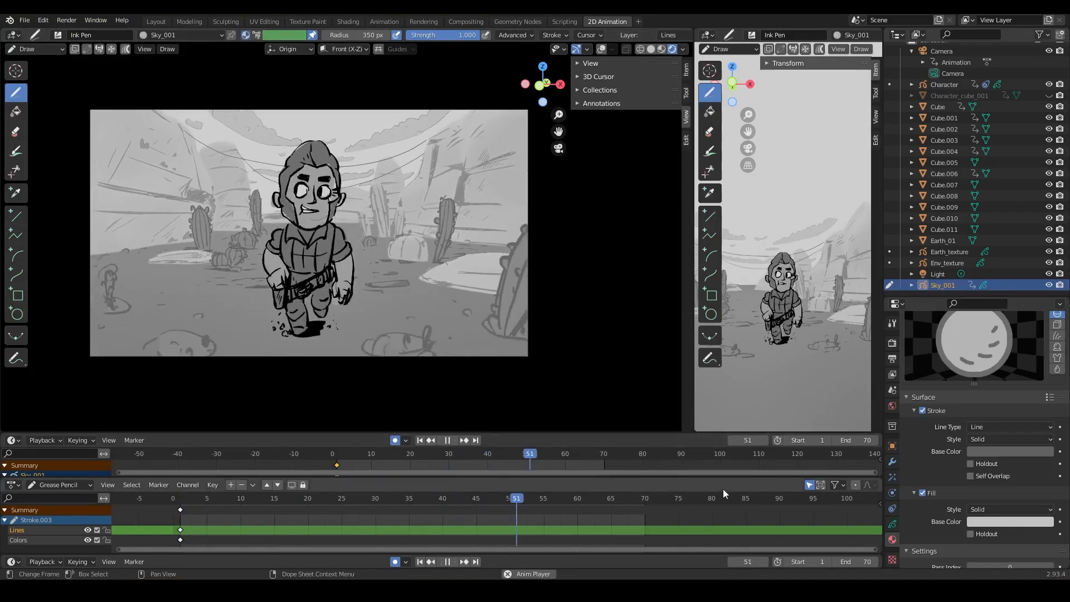
key("Escape")
key("ctrl+s")
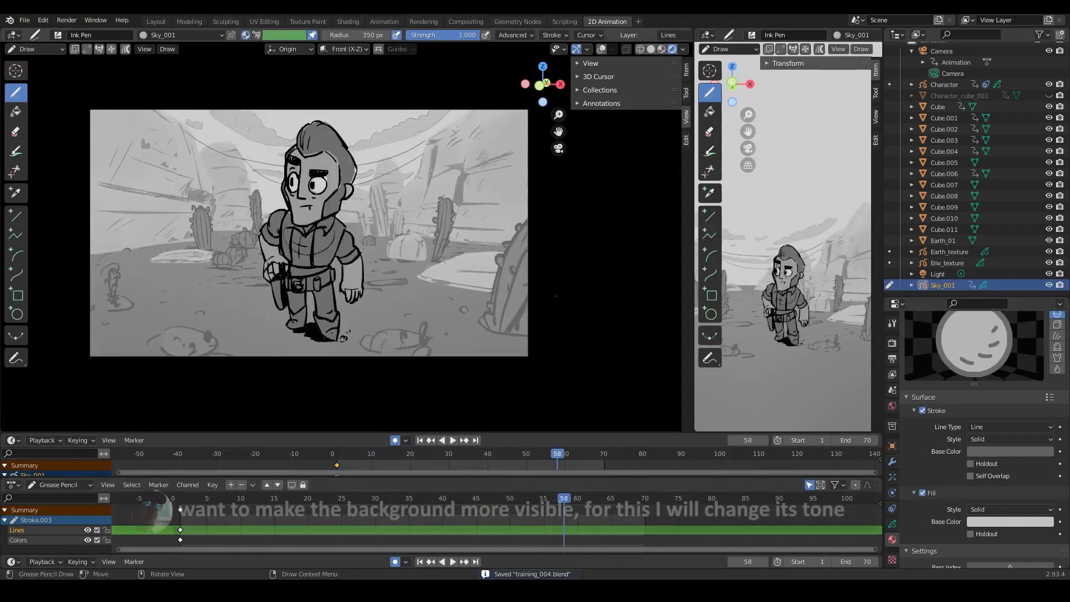
Switch to Object Mode, widen the second 3D viewport and select the Cube.002 rock.
key("ctrl+Tab")
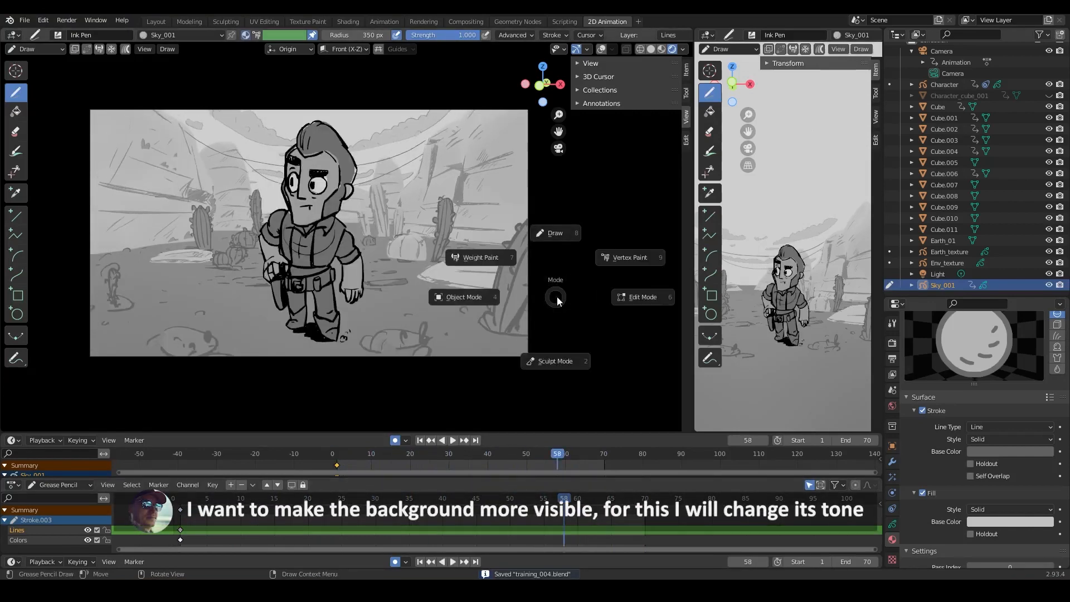
left_click(466, 296)
left_click_drag(696, 299, 500, 295)
scroll(725, 267, "down", 3)
left_click(768, 257)
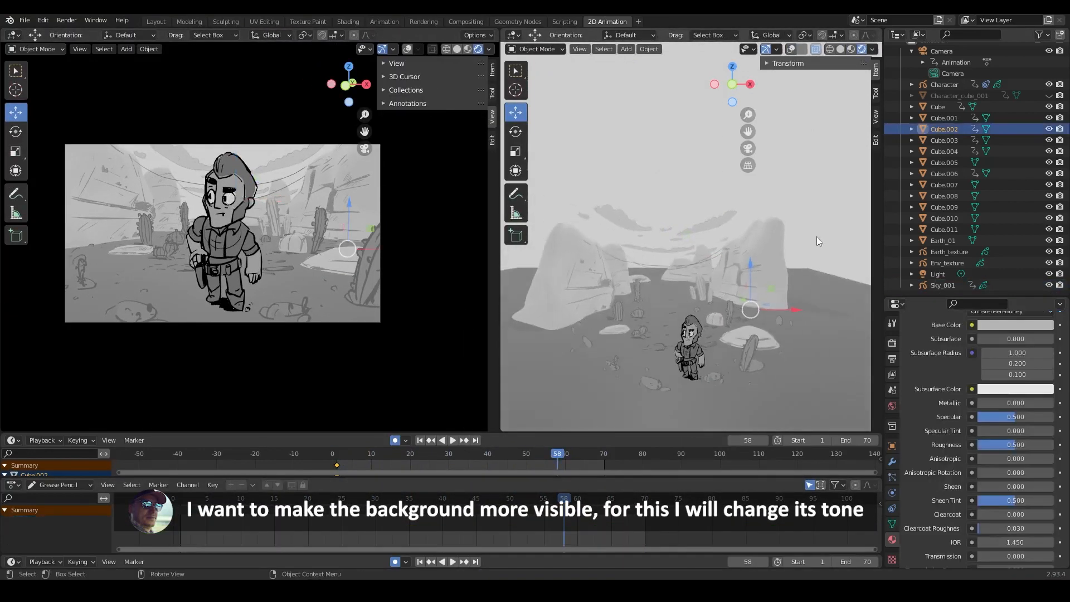
Darken the base color of Cube.002's rock material to a value of 0.055.
scroll(981, 384, "up", 3)
left_click(1010, 393)
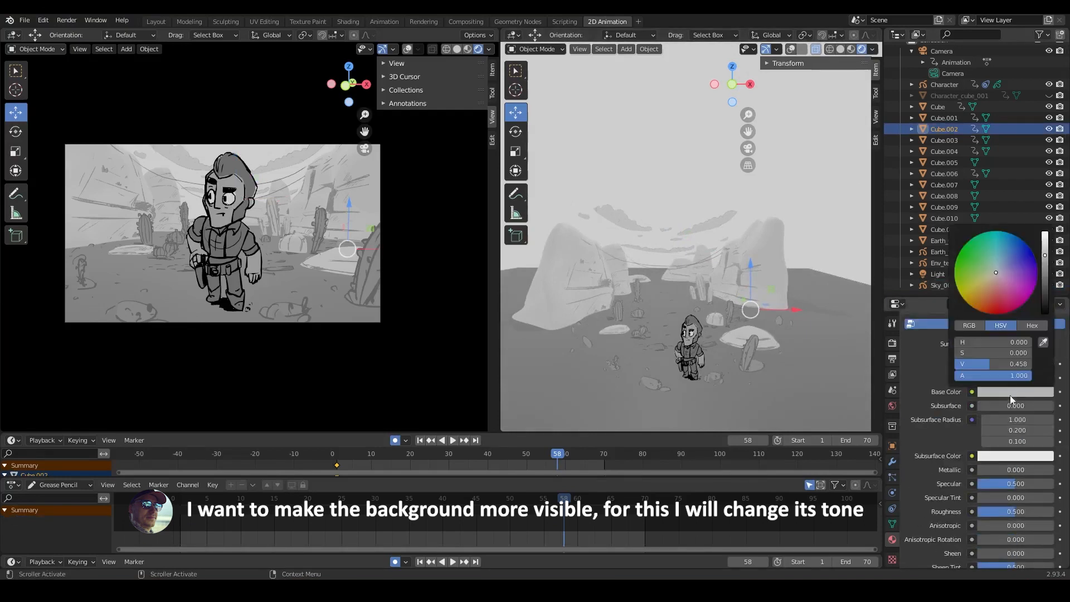
left_click_drag(1045, 256, 1047, 296)
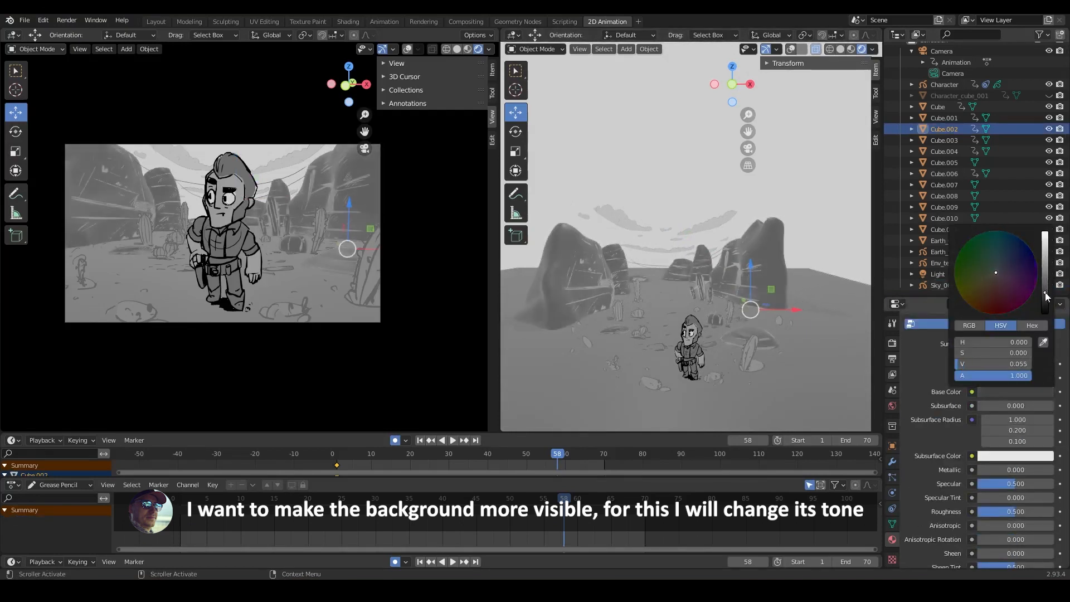
Compare the light and dark rock tones during playback by undoing and redoing the color change.
key("space")
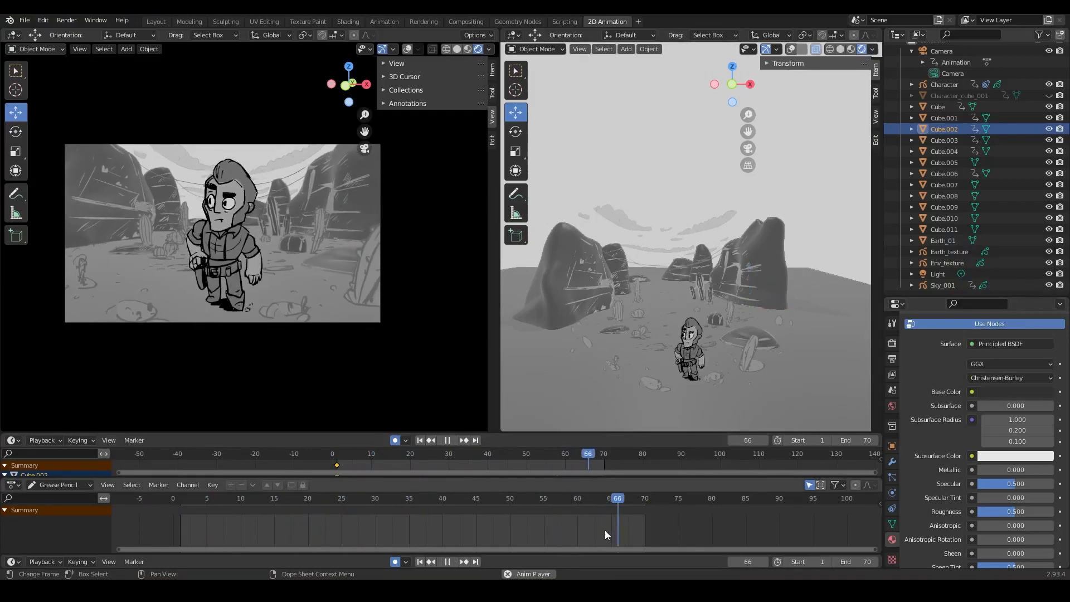
key("Escape")
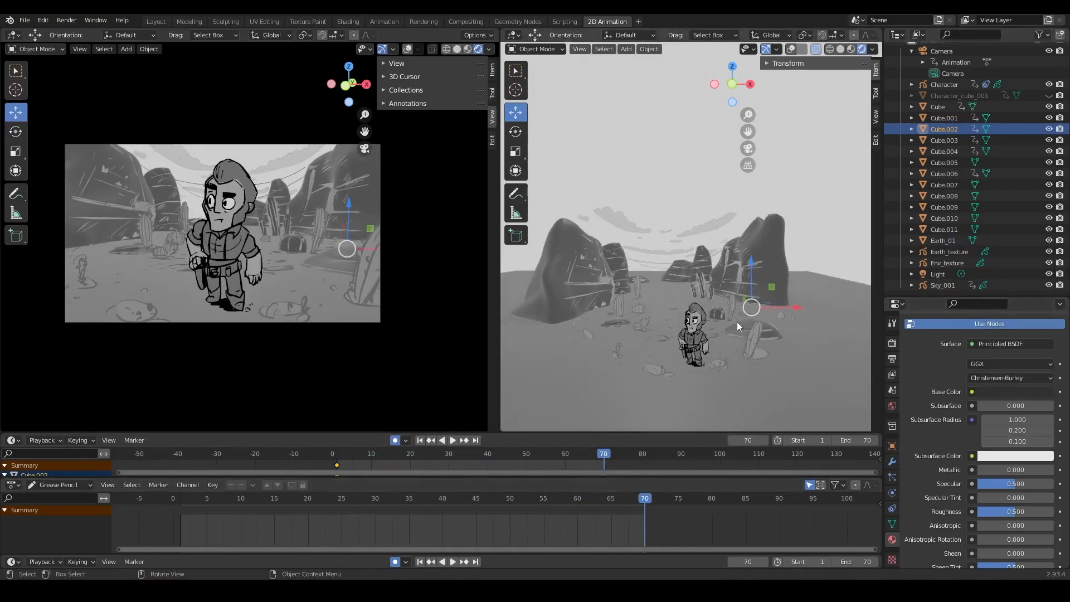
key("ctrl+shift+z")
key("ctrl+z")
key("space")
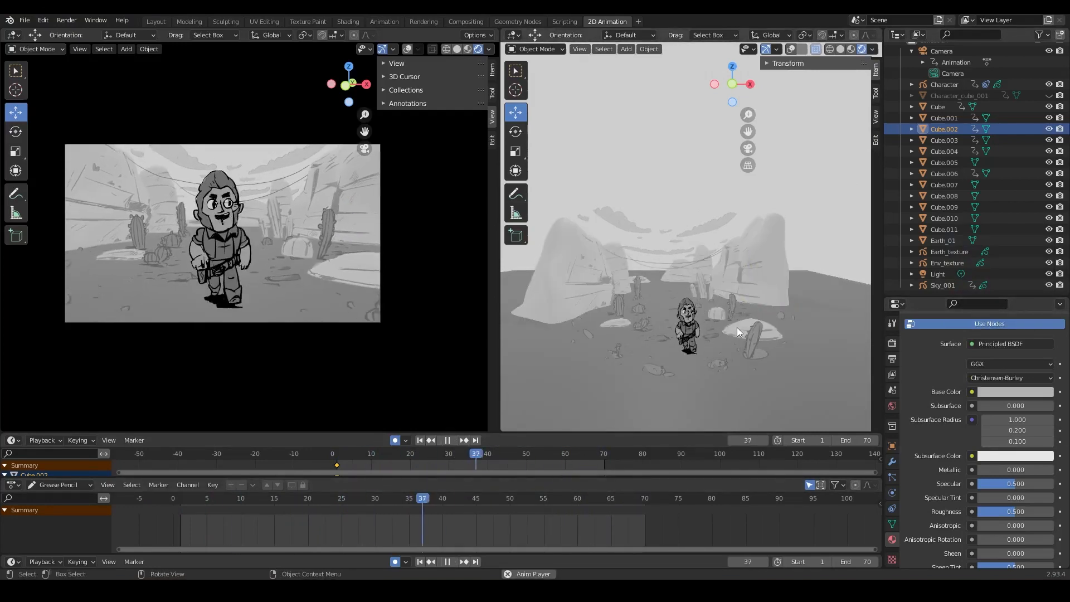
key("space")
key("ctrl+shift+z")
key("space")
key("space")
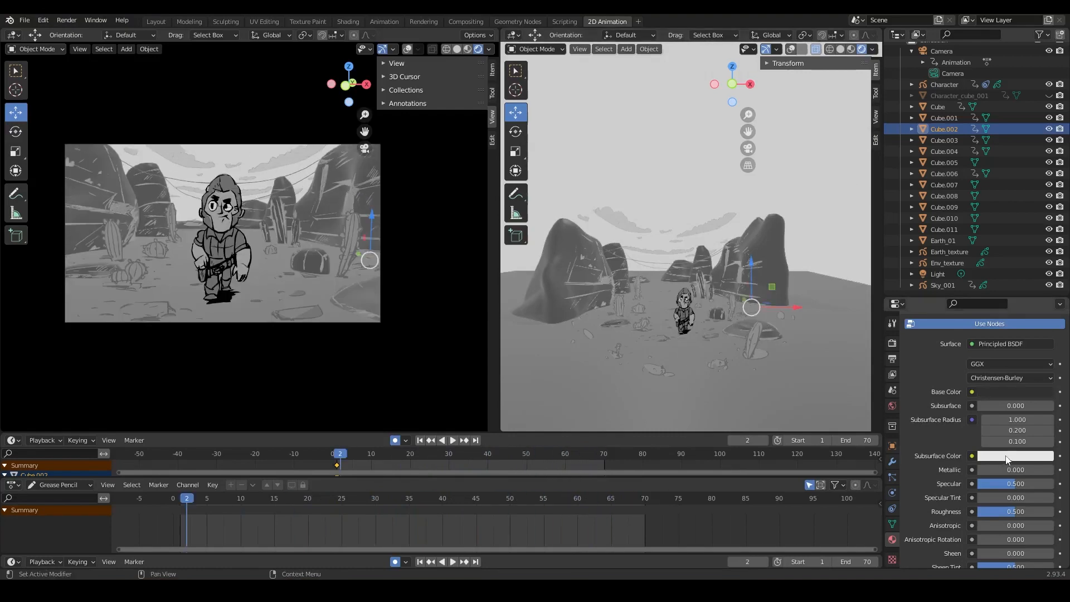
Try a lighter base color on the rock material and undo the color change.
left_click(1016, 391)
left_click_drag(1047, 295, 1046, 235)
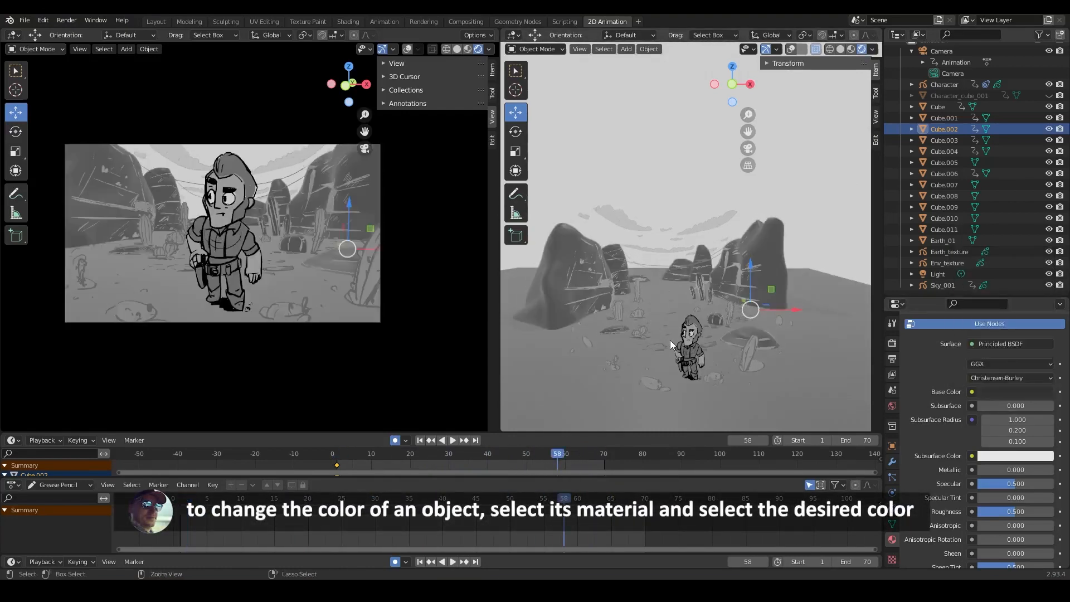
key("ctrl+z")
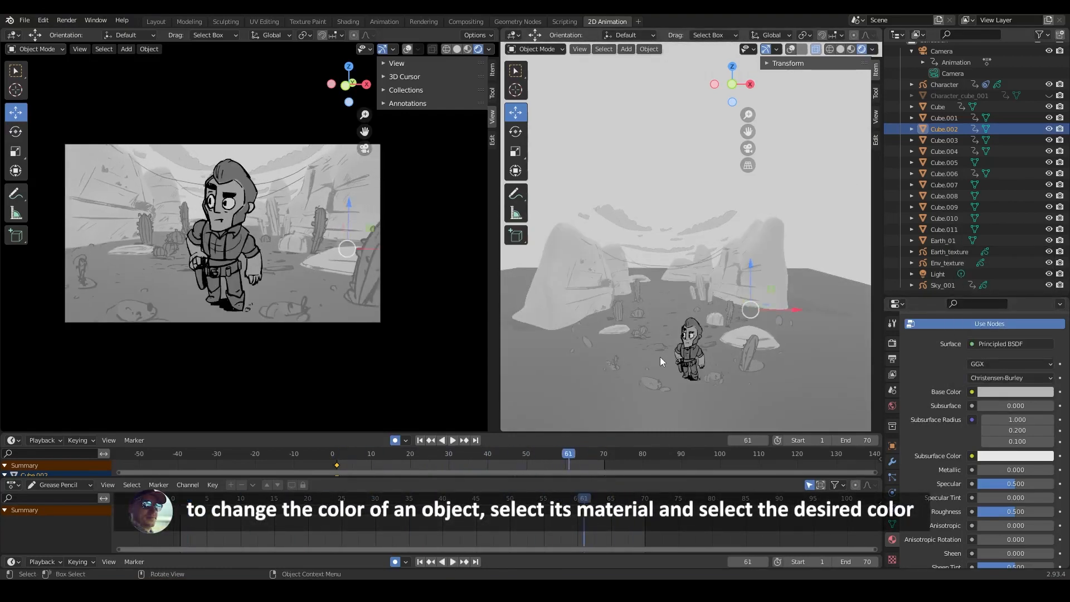
Set the rock material's base color to dark grey again.
left_click(1016, 392)
left_click_drag(1046, 257, 1046, 294)
left_click(1021, 452)
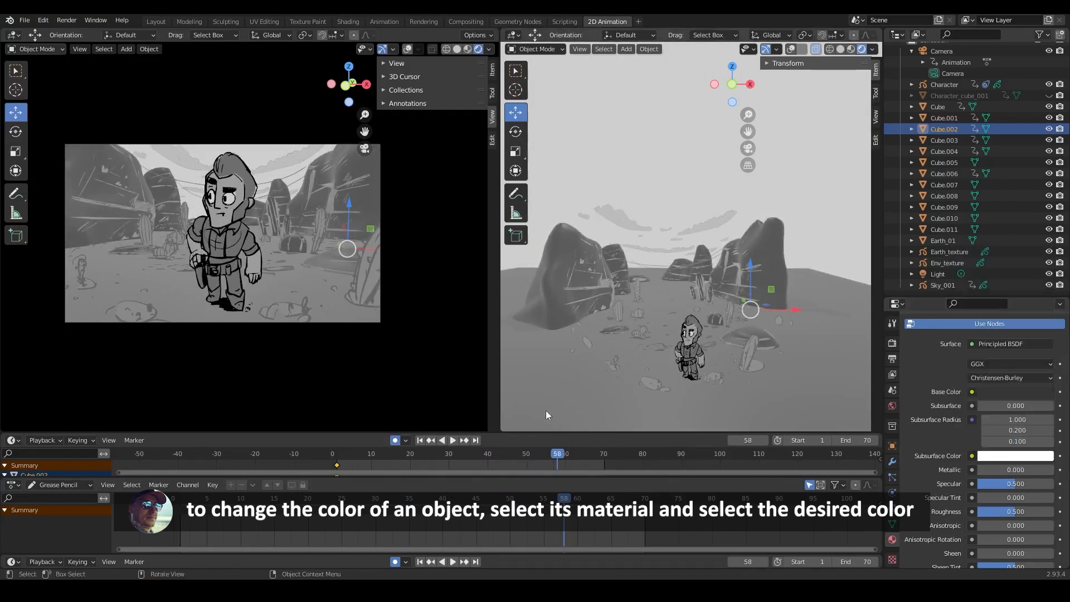
Select Env_texture and try to darken its strokes through the Grey_Stroke material's stroke base color.
left_click(967, 264)
scroll(1010, 431, "down", 4)
left_click(1011, 430)
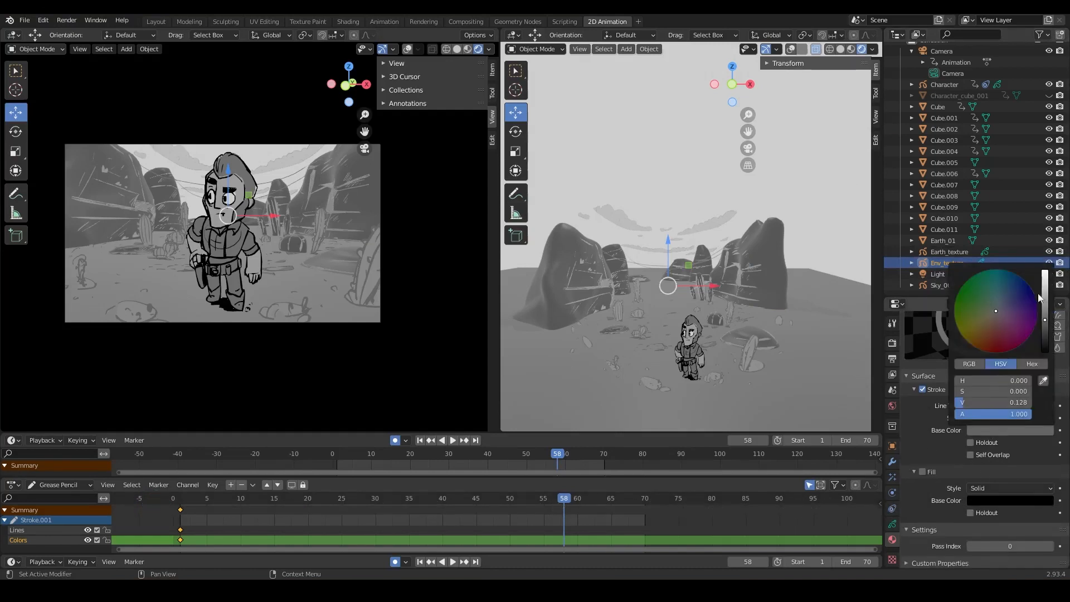
left_click_drag(1044, 293, 1044, 347)
middle_click_drag(646, 297, 664, 305)
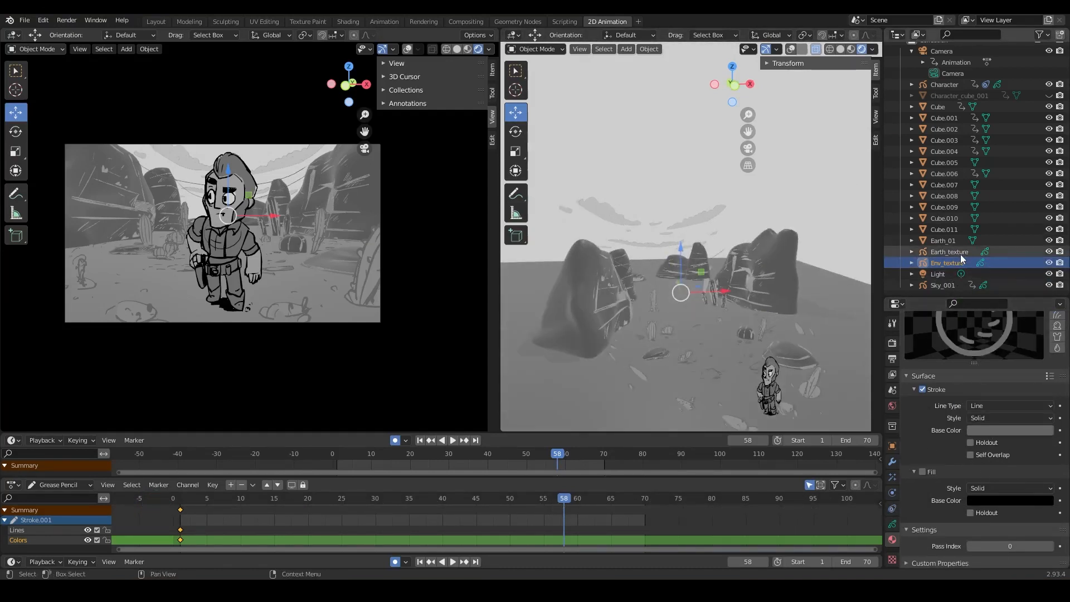
left_click(1011, 431)
left_click_drag(1046, 318, 1046, 350)
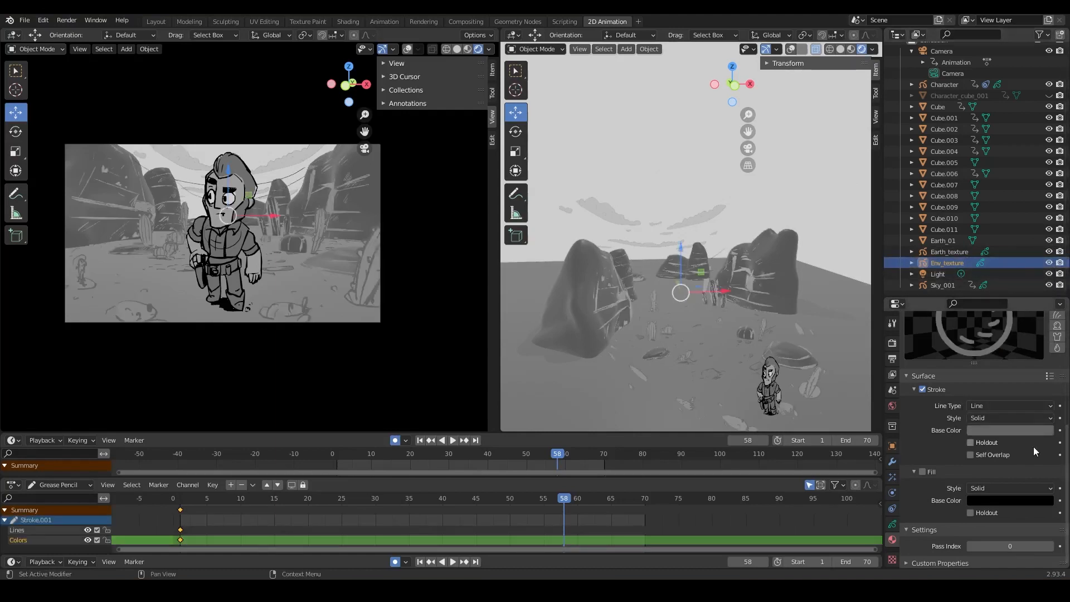
left_click(1011, 500)
scroll(1003, 368, "up", 6)
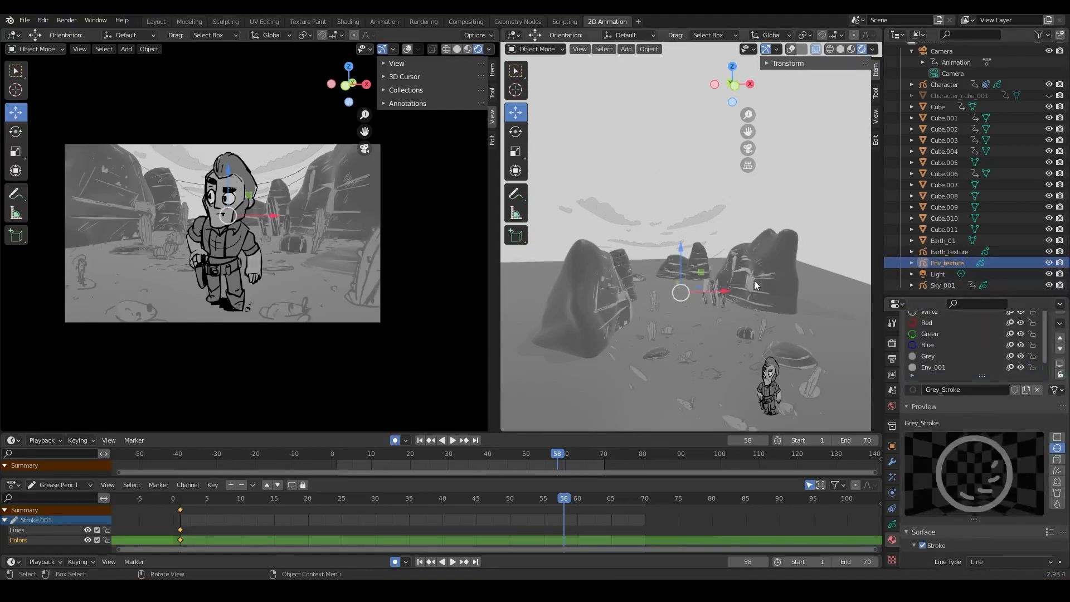
Darken the stroke and fill of Env_texture's rock-detail material to near black, with a fill value of 0.015, and preview the animation.
scroll(973, 390, "down", 5)
left_click(994, 522)
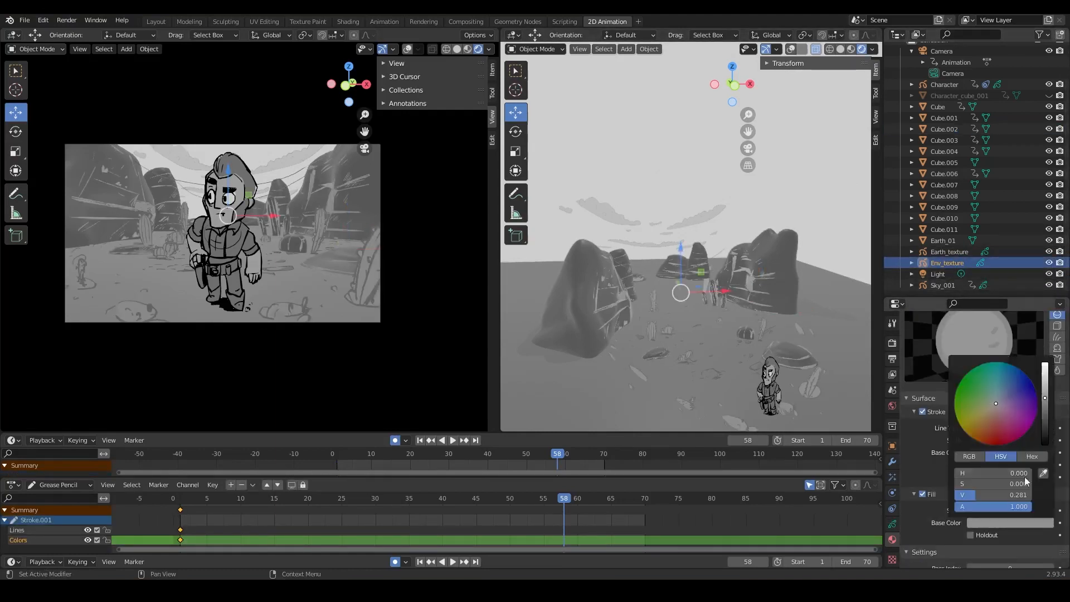
left_click_drag(1045, 373, 1045, 433)
left_click(1037, 452)
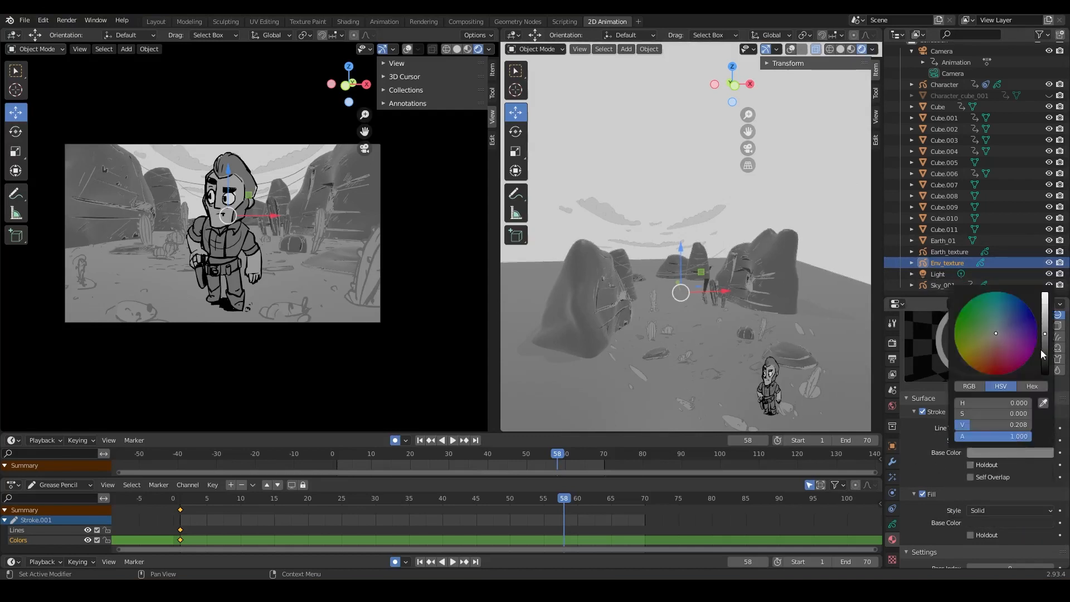
left_click_drag(1041, 350, 1047, 367)
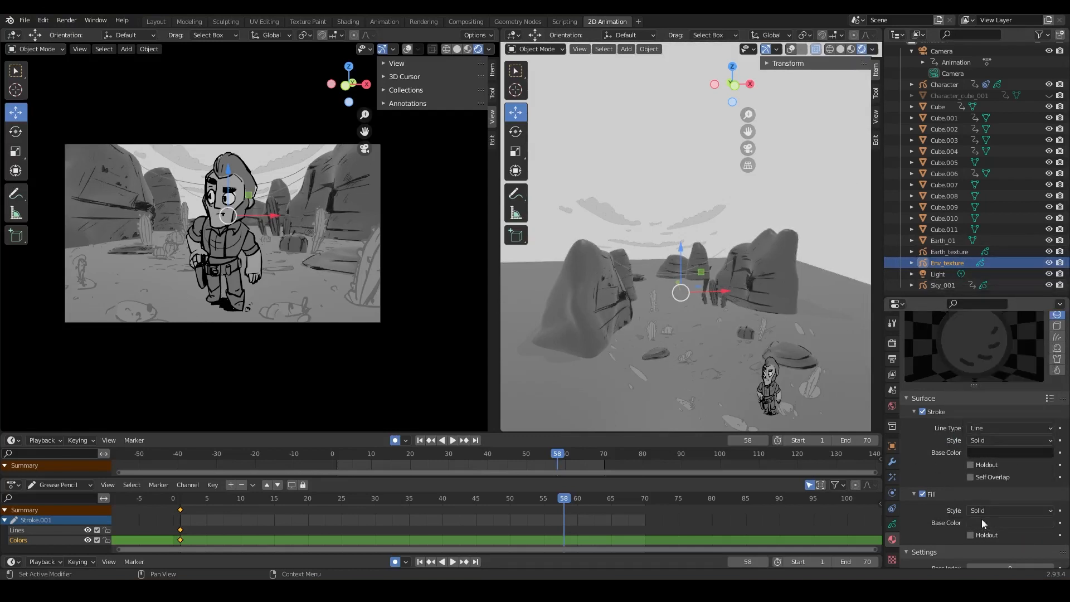
scroll(1044, 451, "down", 1)
left_click(1017, 498)
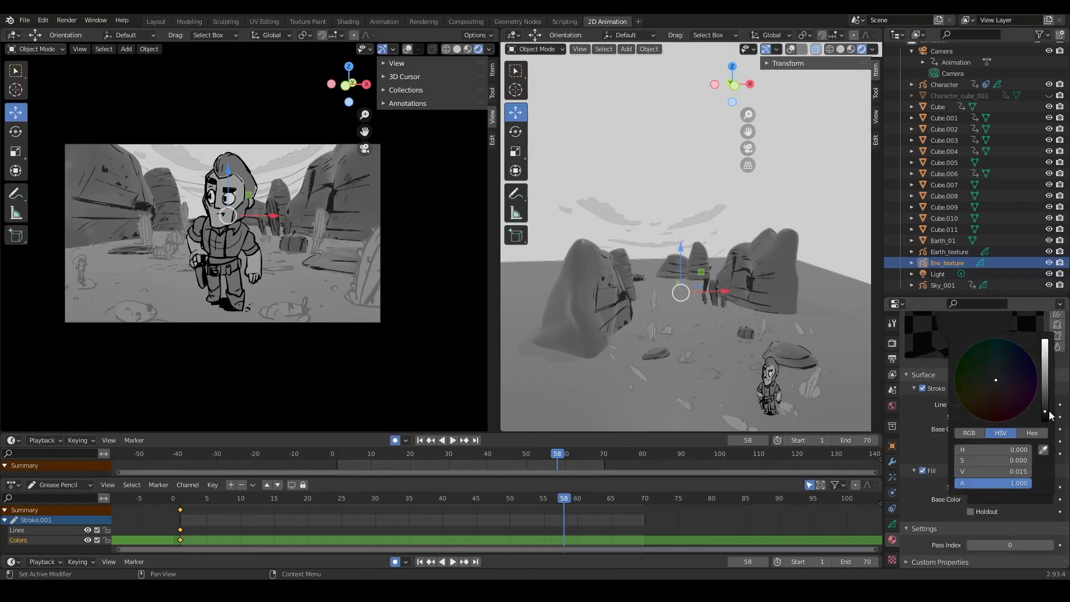
key("space")
key("space")
Darken the stroke and fill base colors of the Earth_texture ground material to near black, with a fill value of 0.016.
left_click(947, 252)
left_click(1009, 428)
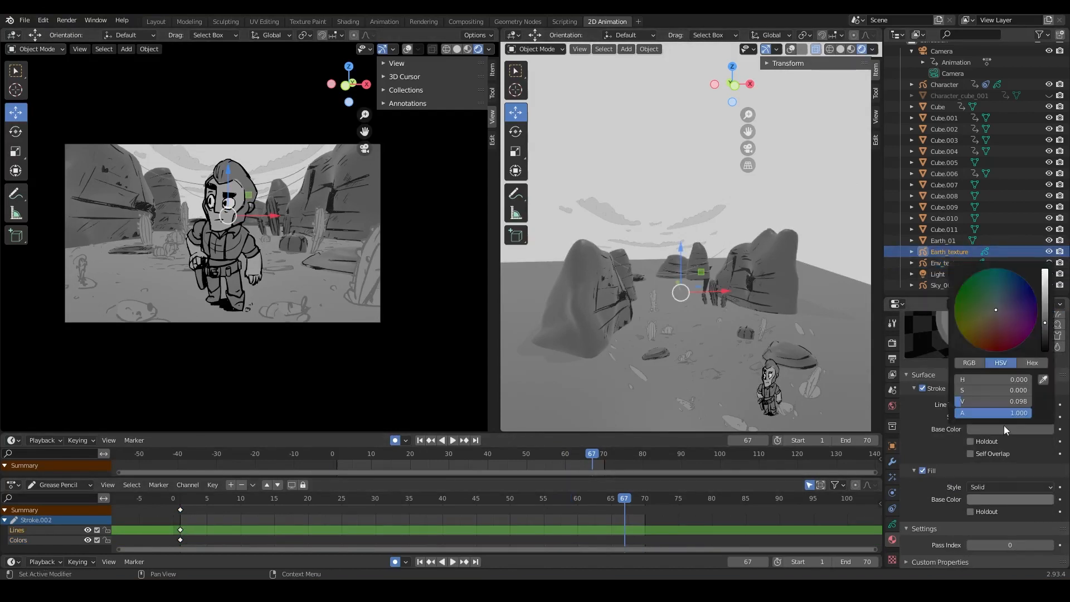
left_click_drag(1045, 312, 1054, 352)
left_click(1011, 499)
left_click_drag(1045, 388, 1046, 410)
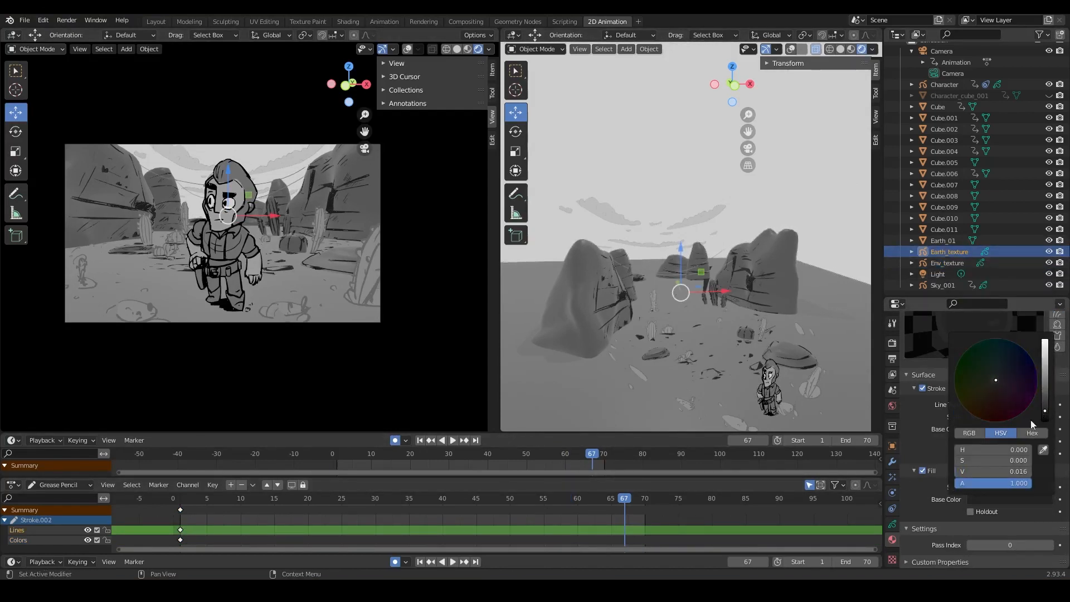
Select Earth_texture's Grey.001 material and try a darker stroke base color on it.
scroll(998, 397, "up", 8)
left_click(948, 401)
scroll(965, 429, "down", 8)
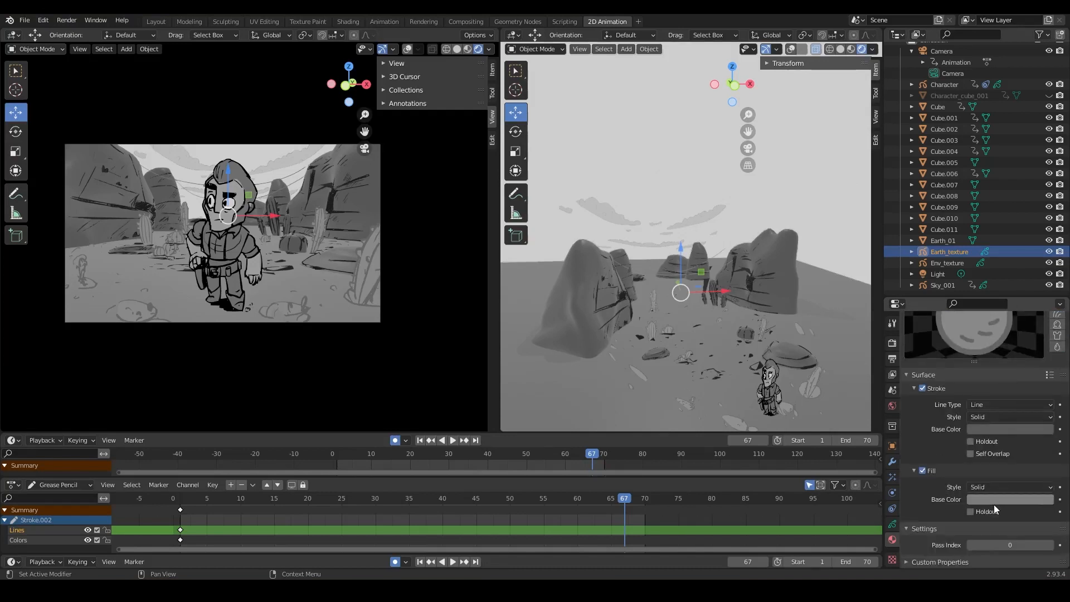
left_click(1009, 429)
left_click_drag(1045, 311, 1051, 345)
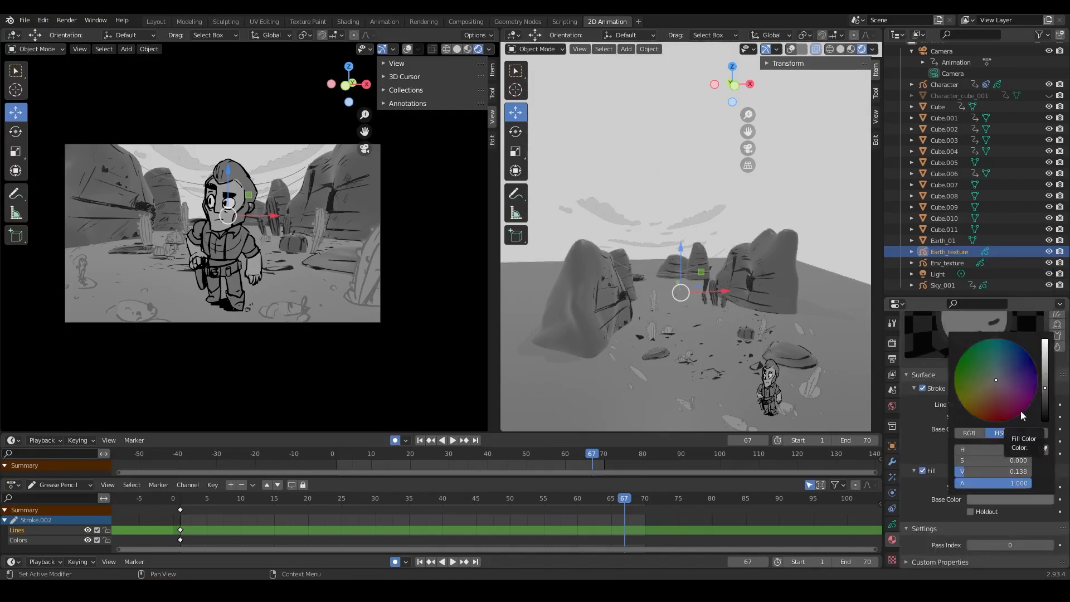
scroll(972, 329, "up", 8)
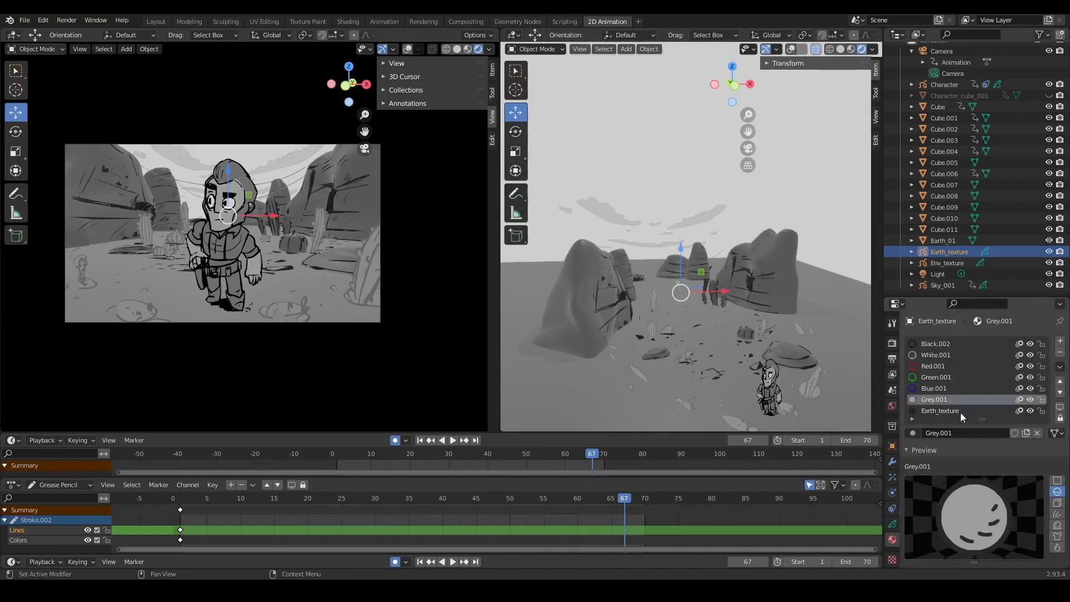
Set the stroke base color of Env_texture's cactus and stone line material to near black, value 0.016.
left_click(953, 262)
scroll(962, 394, "down", 8)
left_click(1005, 500)
left_click_drag(1047, 390, 1046, 341)
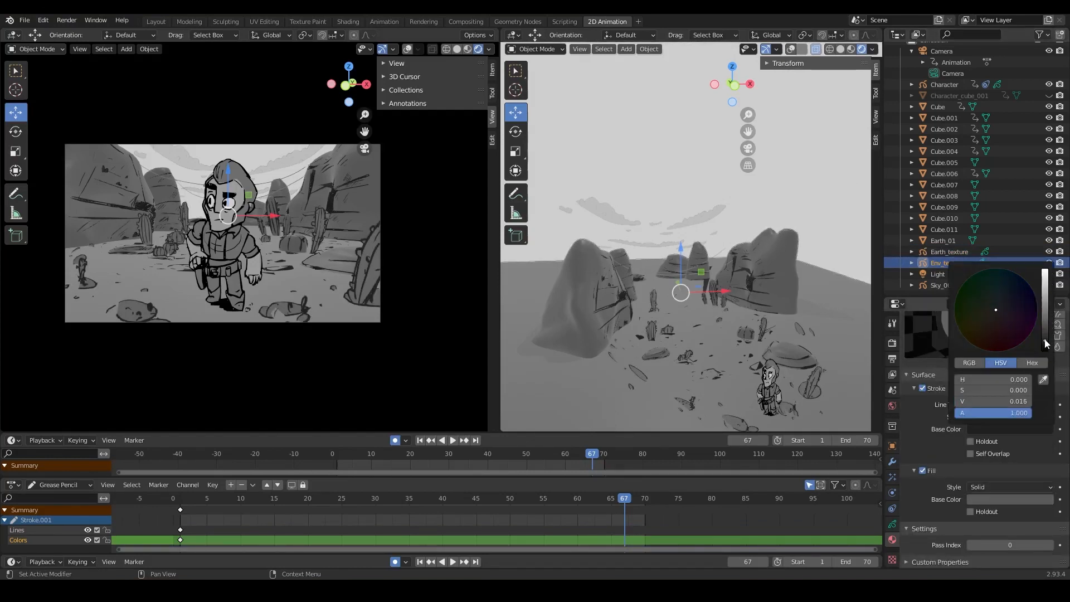
Rewind the timeline to the start and play back the animation to check the darker background tones.
left_click_drag(611, 496, 190, 505)
key("space")
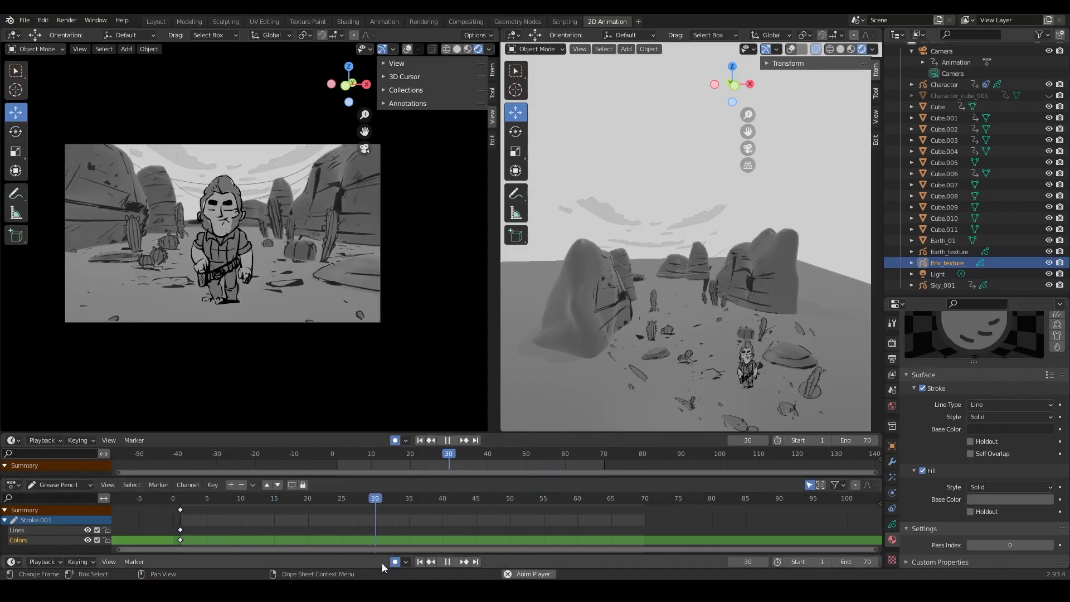
left_click_drag(519, 501, 483, 502)
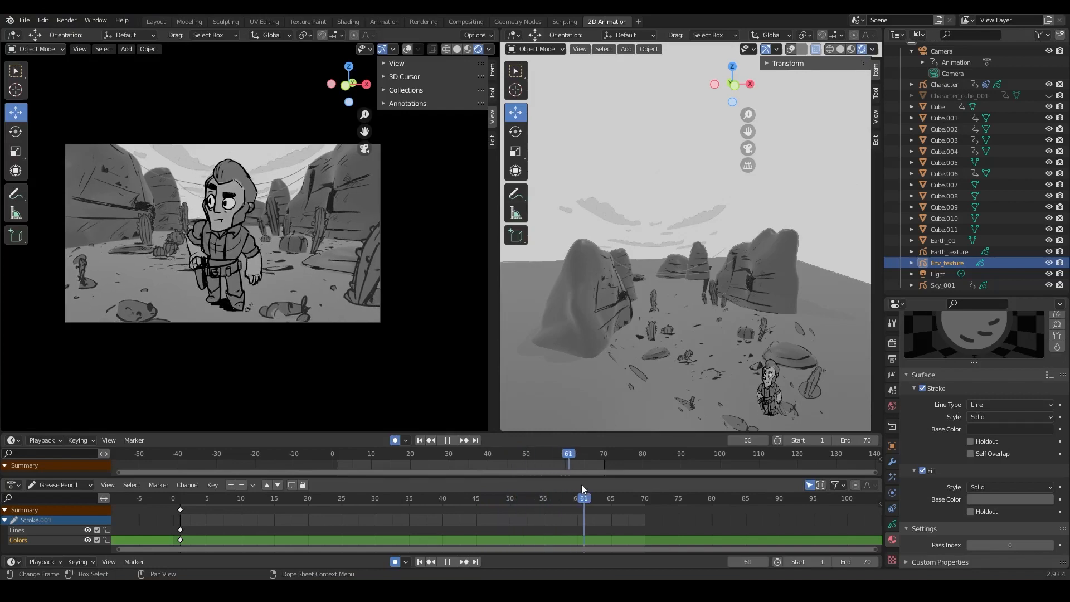
Return to frame 1 and play the animation through to review the background tones behind the character.
middle_click_drag(781, 322, 758, 311)
left_click_drag(549, 500, 181, 500)
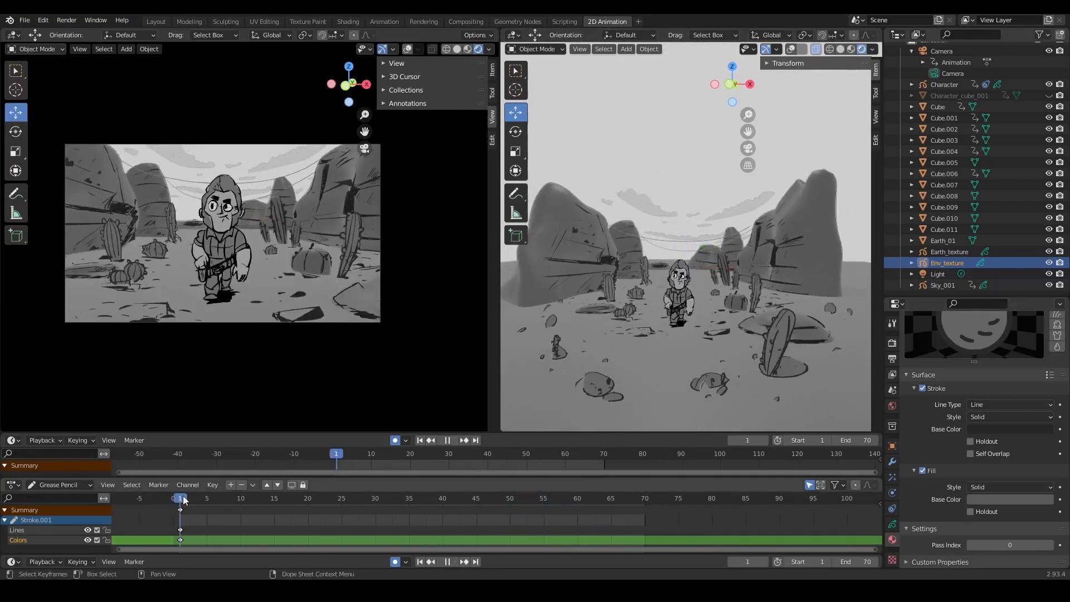
key("space")
key("space")
Set Env_texture's stroke base color to a value of 0.029 and the Env_001 material's fill base color to 0.052.
left_click(989, 500)
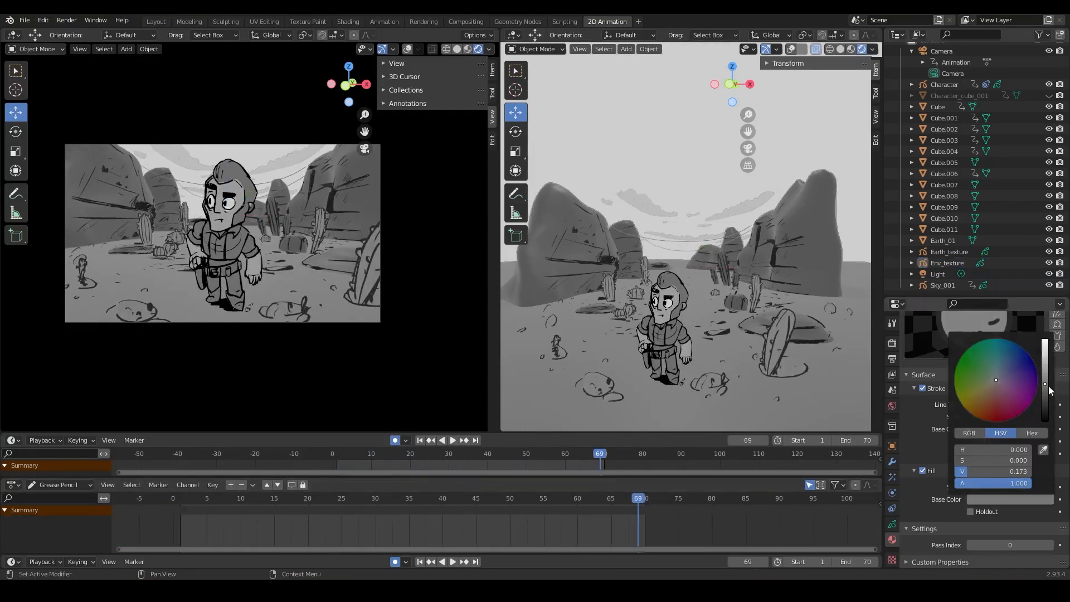
left_click_drag(1047, 392, 1049, 342)
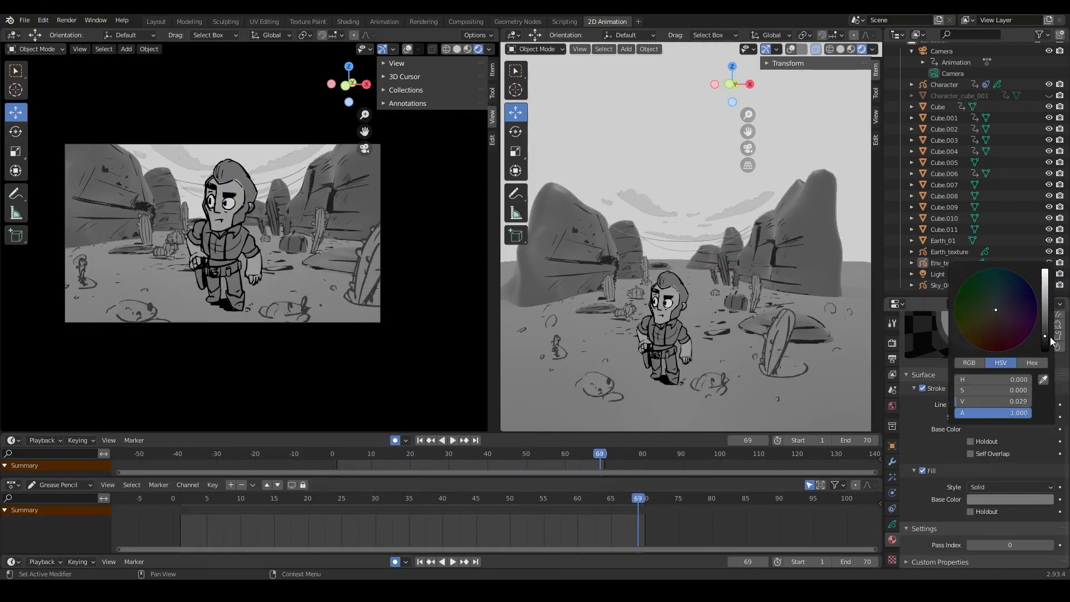
scroll(997, 369, "up", 7)
left_click(955, 365)
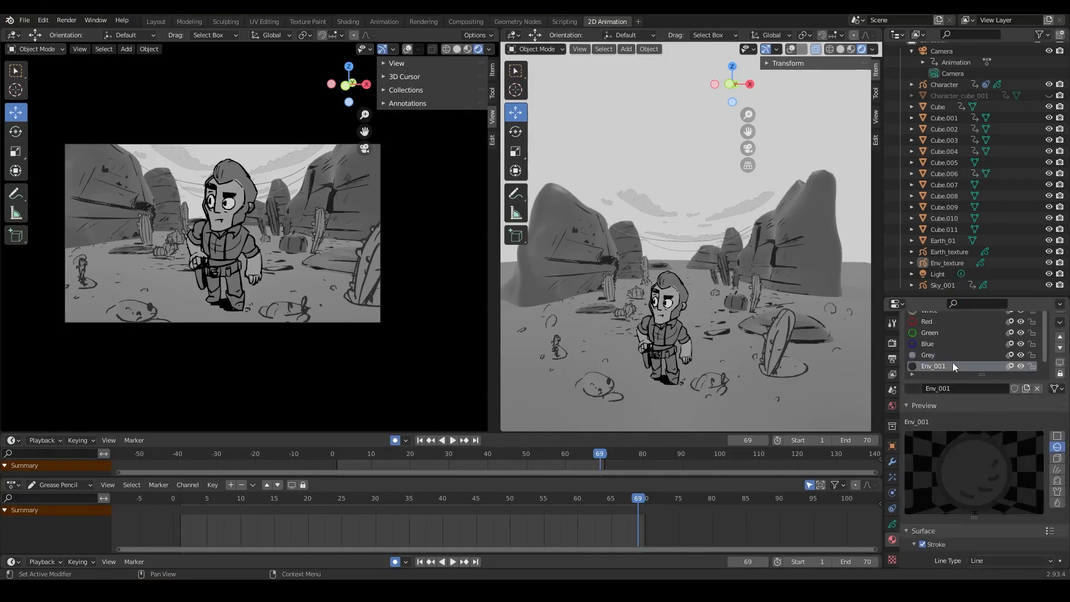
scroll(965, 385, "down", 5)
left_click(1012, 474)
mouse_move(1047, 384)
left_mouse_down()
mouse_move(1050, 370)
mouse_move(1049, 447)
left_mouse_up()
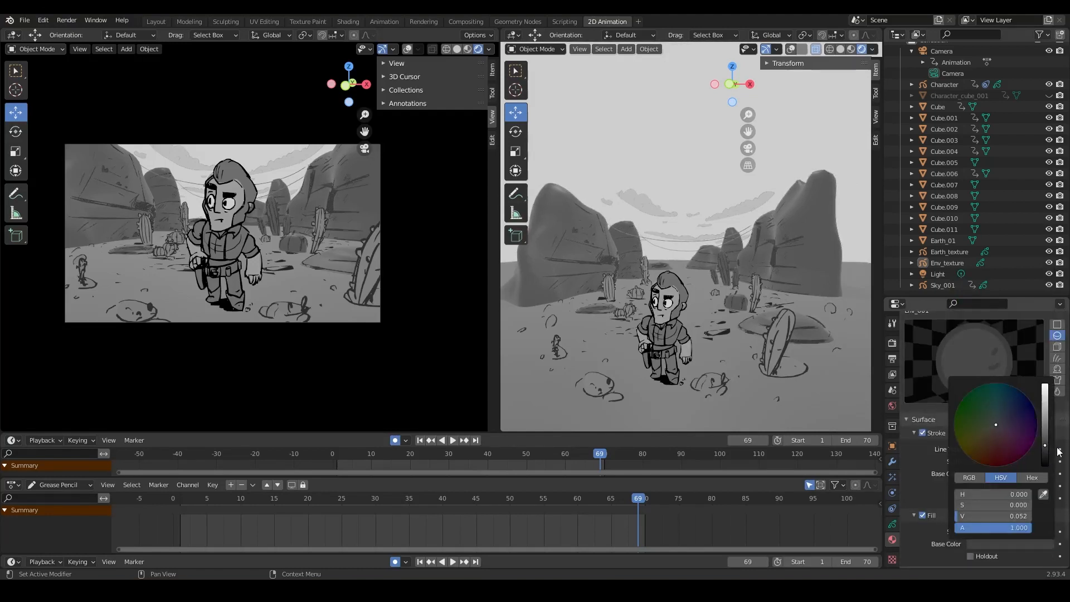
Select the Cube.002 rock, lighten its shared Env material's base color to a value of about 0.1, and check it in playback.
left_click(802, 245)
scroll(1015, 407, "up", 7)
scroll(1021, 475, "down", 3)
scroll(1027, 493, "up", 2)
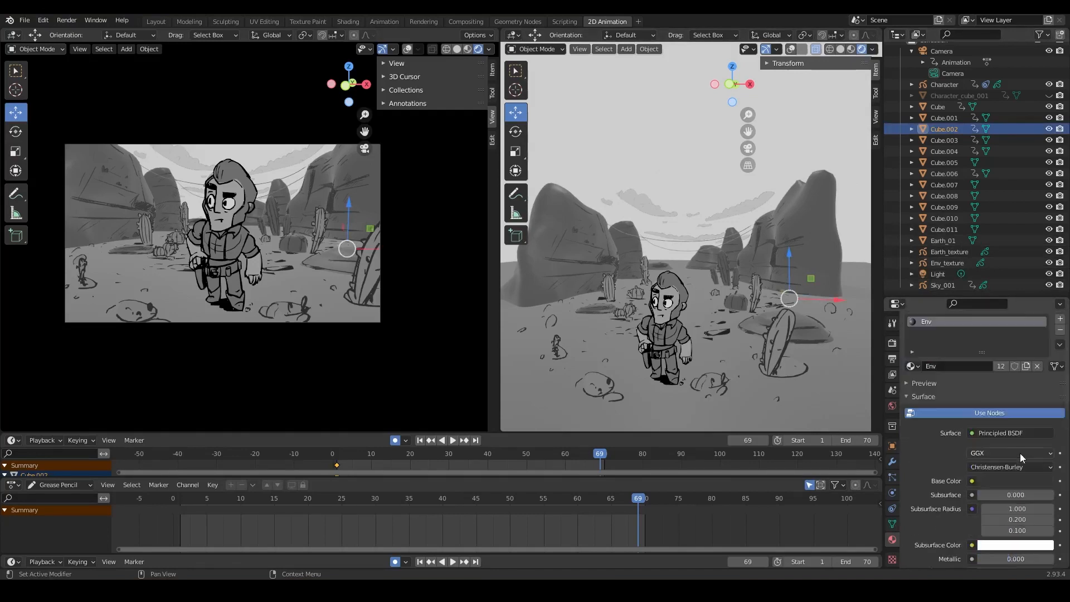
scroll(1021, 458, "down", 3)
scroll(951, 370, "up", 4)
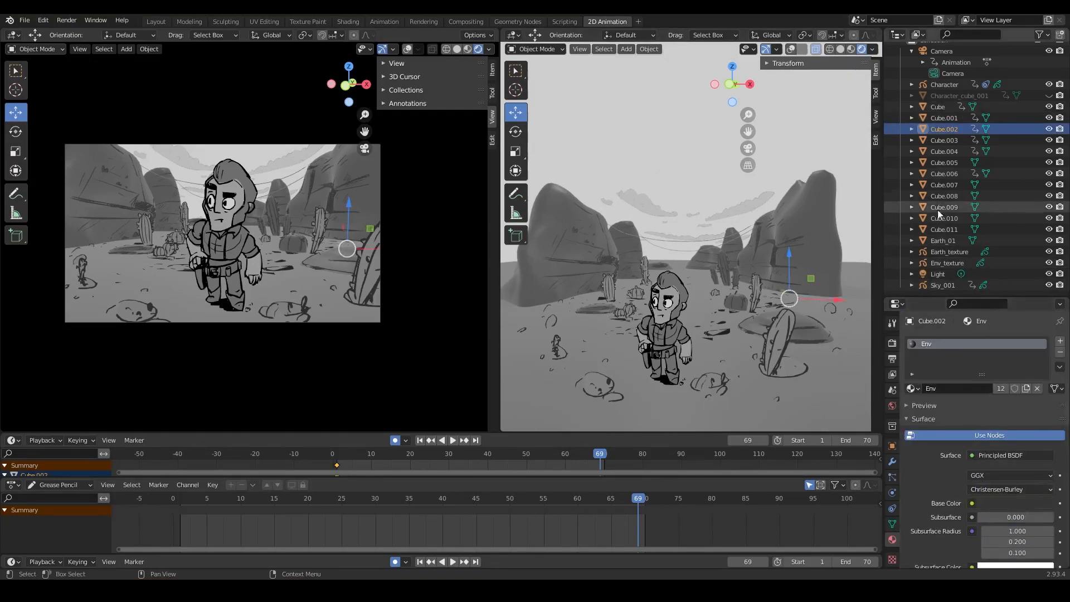
scroll(983, 453, "down", 1)
left_click_drag(1045, 372, 1044, 379)
key("space")
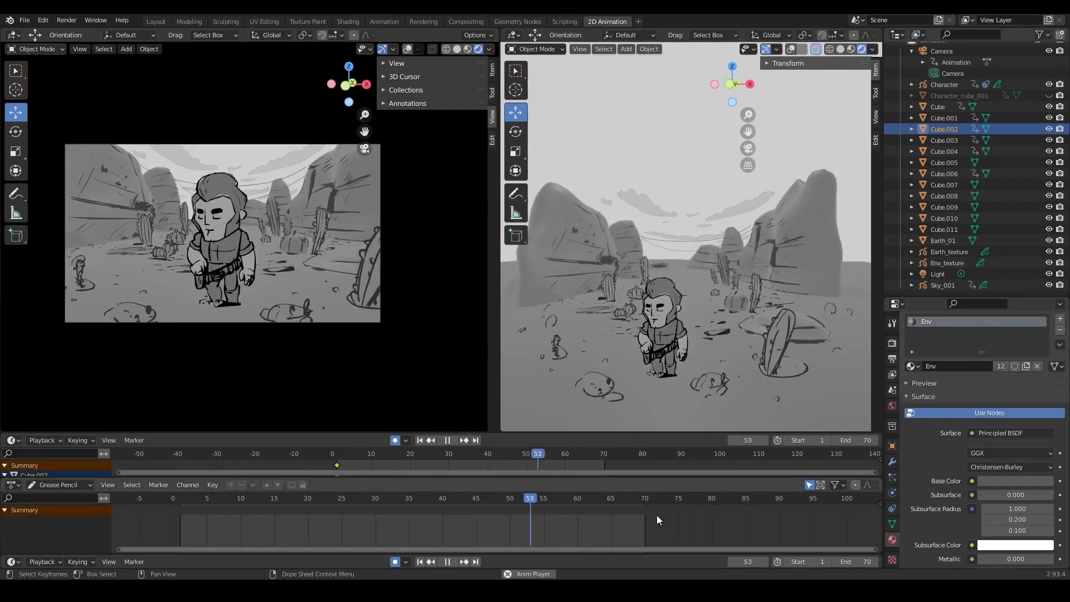
key("space")
Darken the rocks' Env material base color slightly and inspect the rock shading around the scene.
left_click(1015, 481)
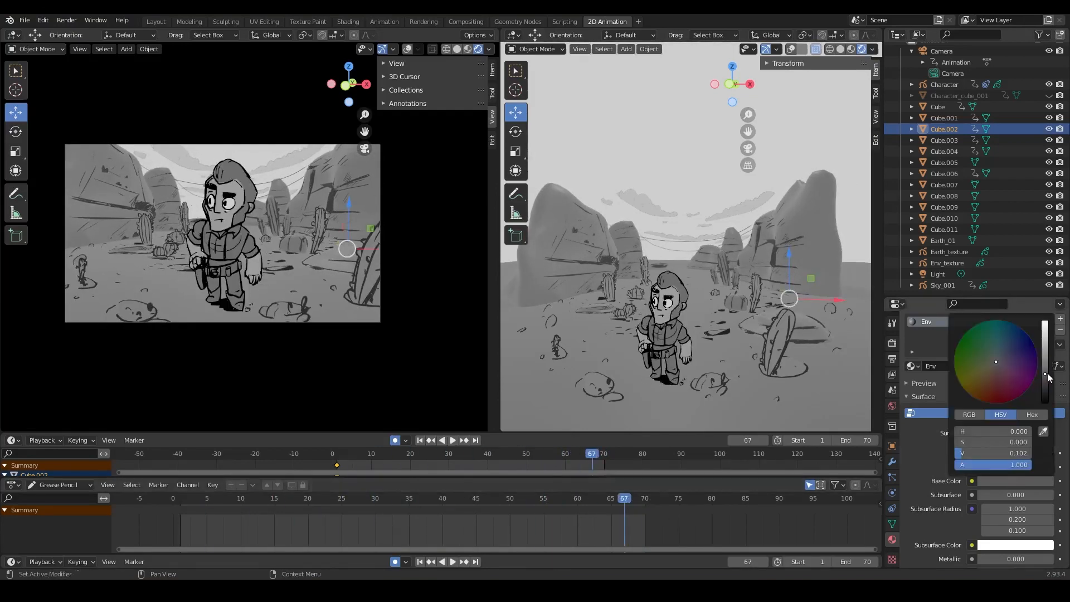
left_click_drag(1045, 379, 1046, 389)
middle_click_drag(744, 290, 797, 256)
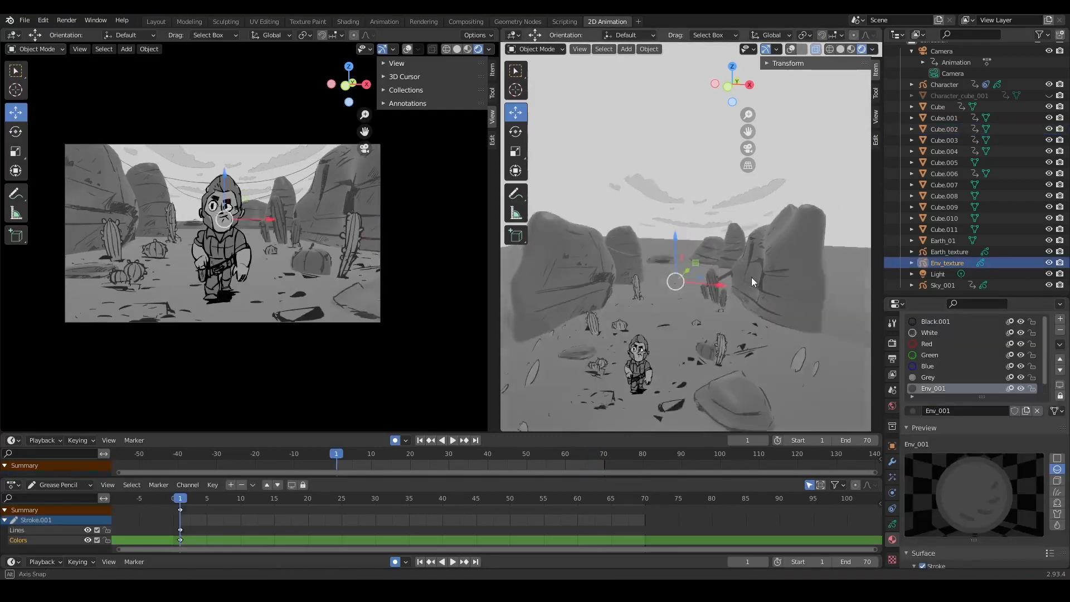
left_click(726, 283)
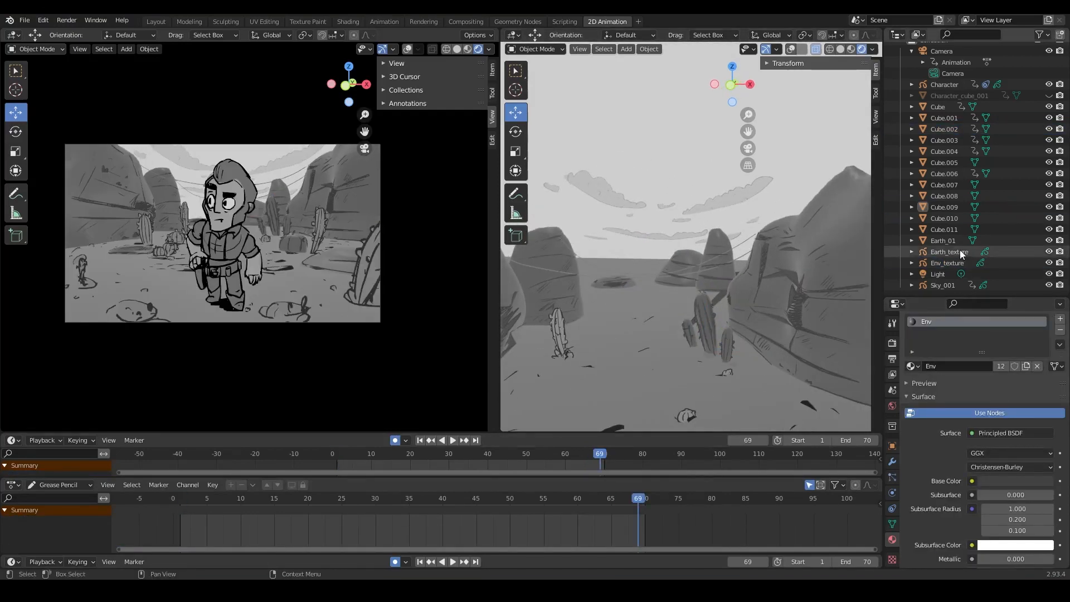
Lighten the Earth_001 base color of the Earth_01 ground slightly, clear the selection, and play back the animation.
left_click(943, 240)
left_click(1015, 481)
mouse_move(1046, 385)
left_mouse_down()
mouse_move(1047, 365)
mouse_move(1046, 376)
left_mouse_up()
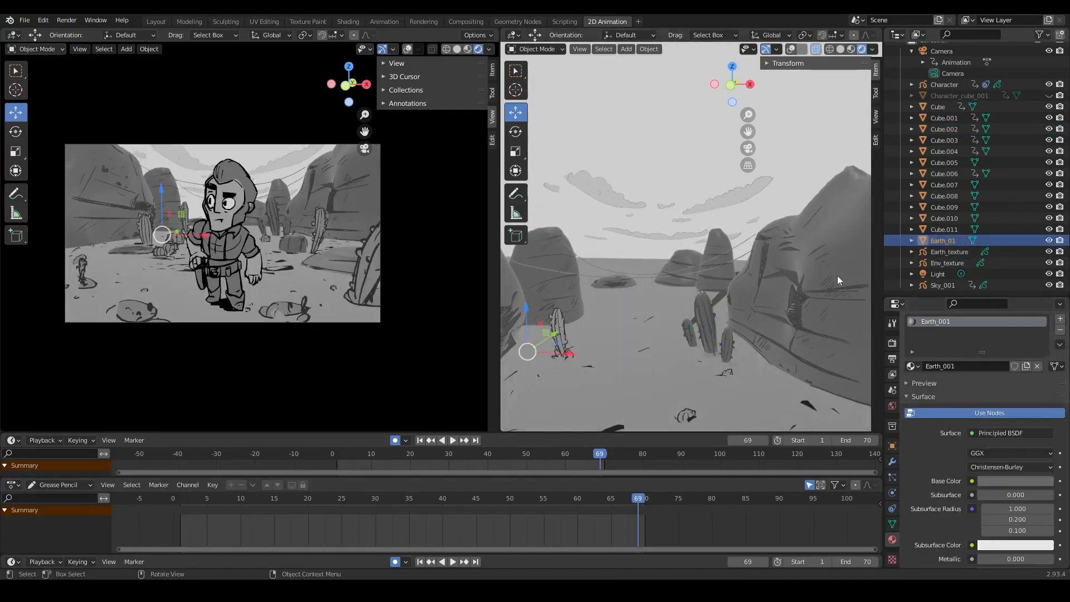
key("alt+a")
key("space")
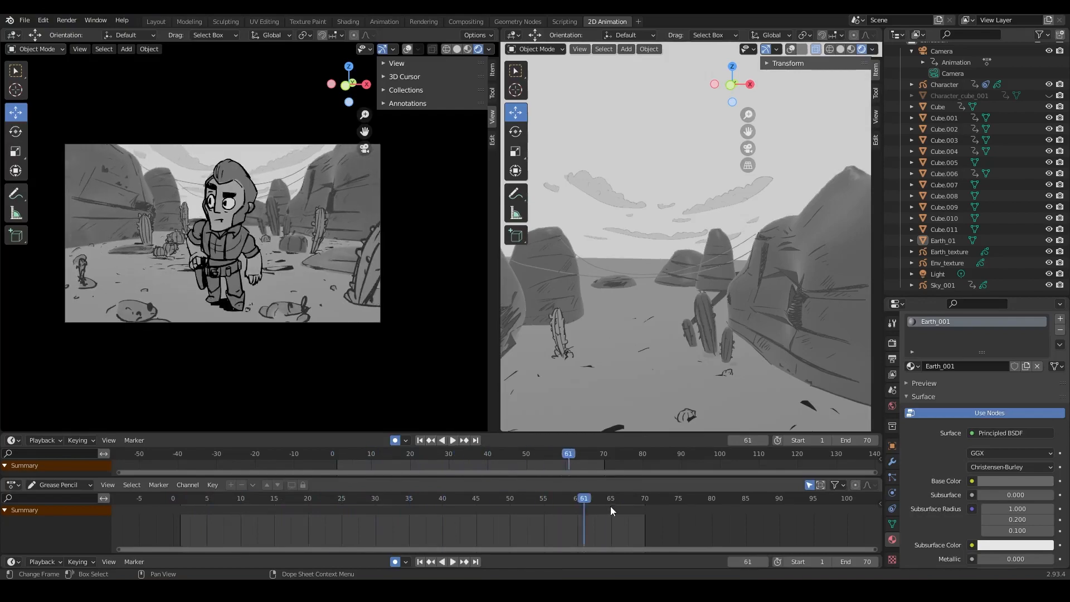
Maximize the 3D viewport and examine the finished desert scene from a higher, more distant angle.
key("ctrl+space")
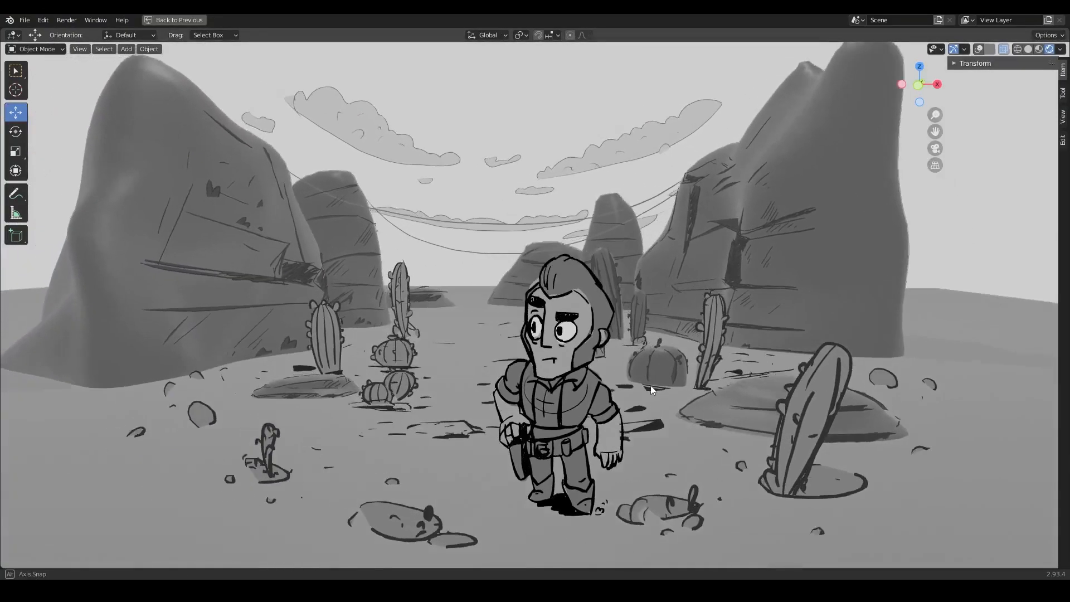
middle_click_drag(646, 403, 732, 375)
scroll(732, 378, "down", 6)
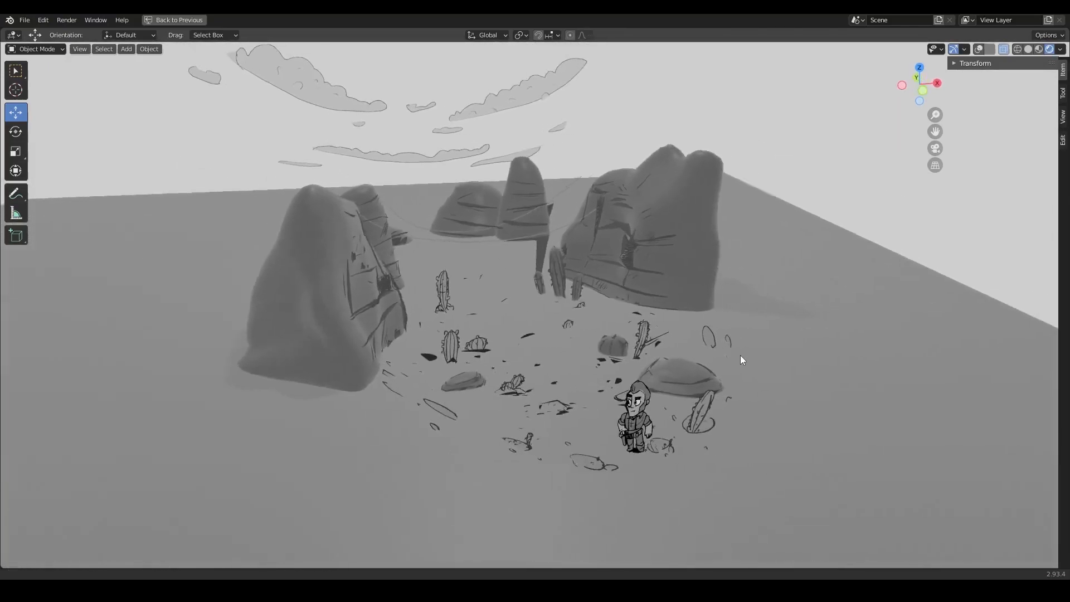
middle_click_drag(737, 339, 707, 359)
scroll(725, 340, "up", 2)
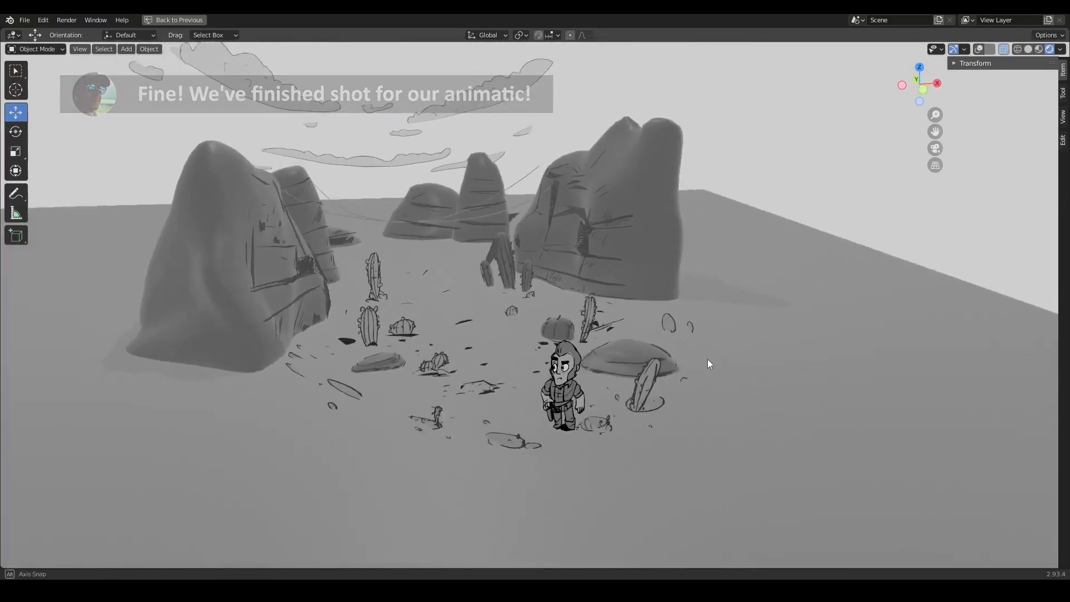